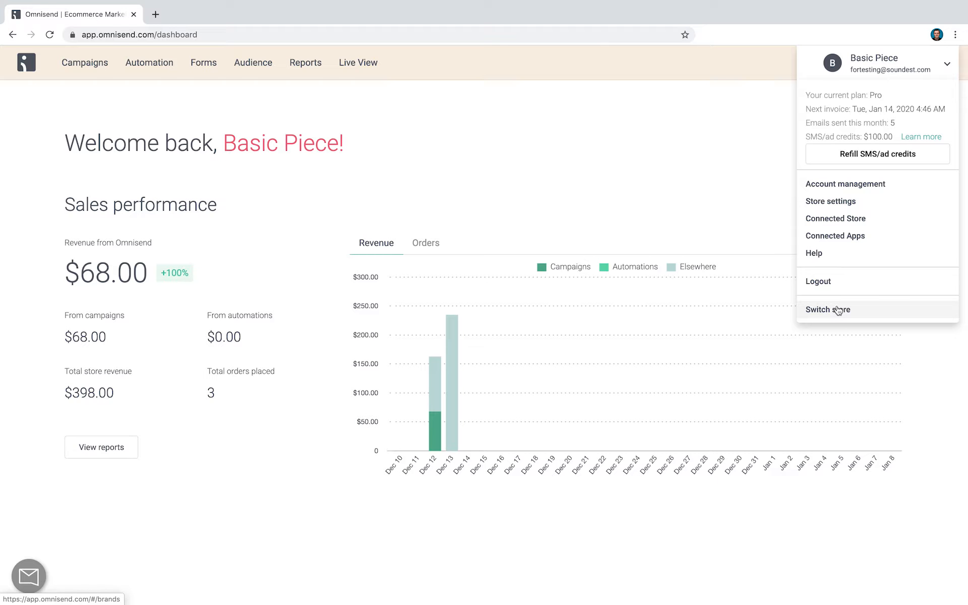
# Set the dashboard's sales performance period to Last 30 days
pyautogui.click(651, 177)
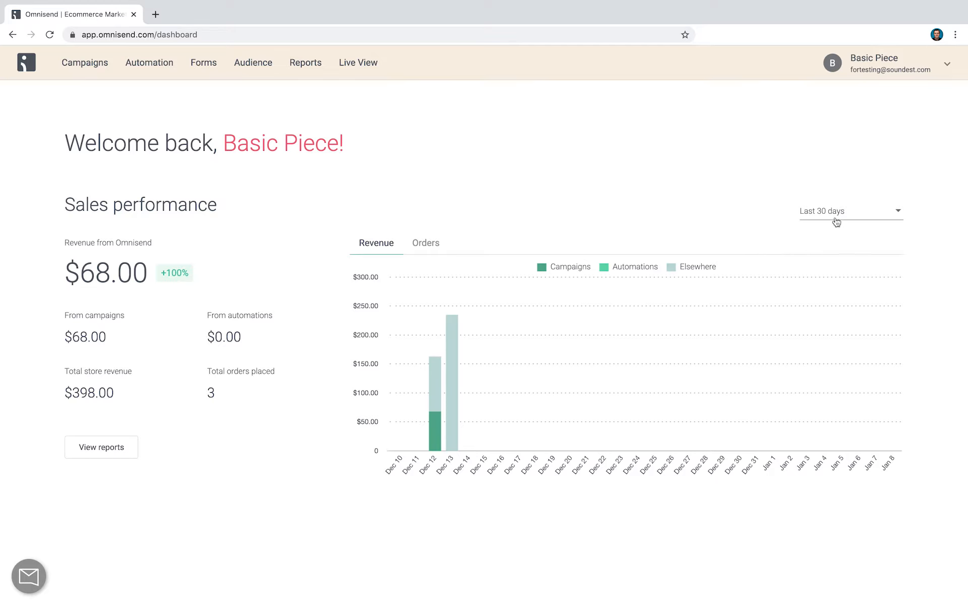
pyautogui.click(852, 217)
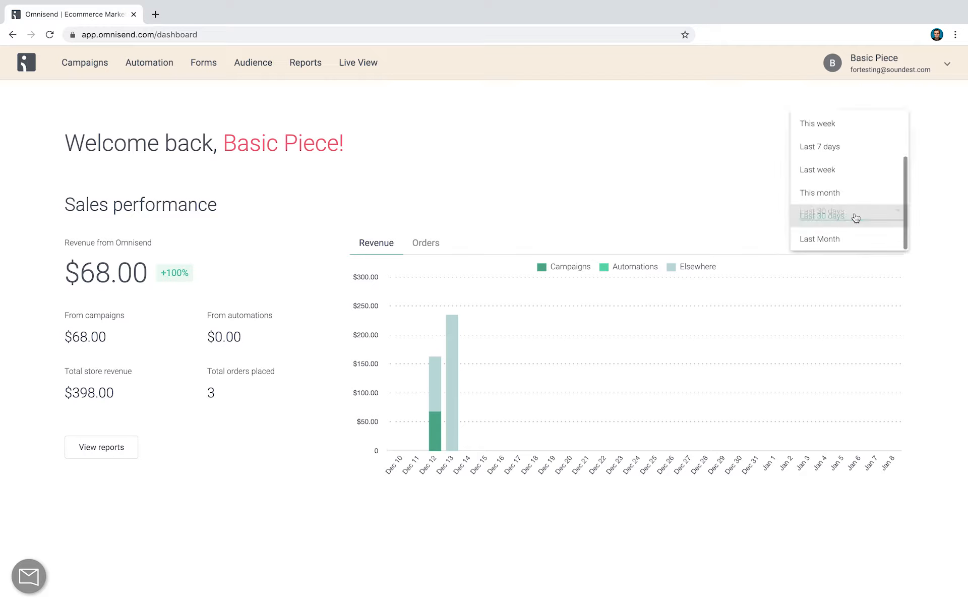
pyautogui.click(840, 217)
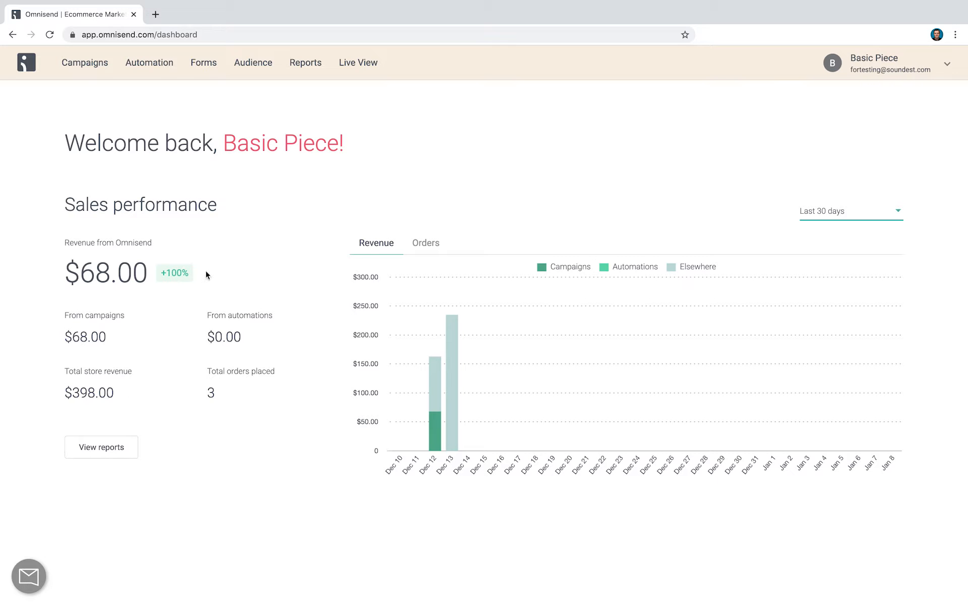
# Open the audience's full contact list and look through its entries
pyautogui.click(256, 69)
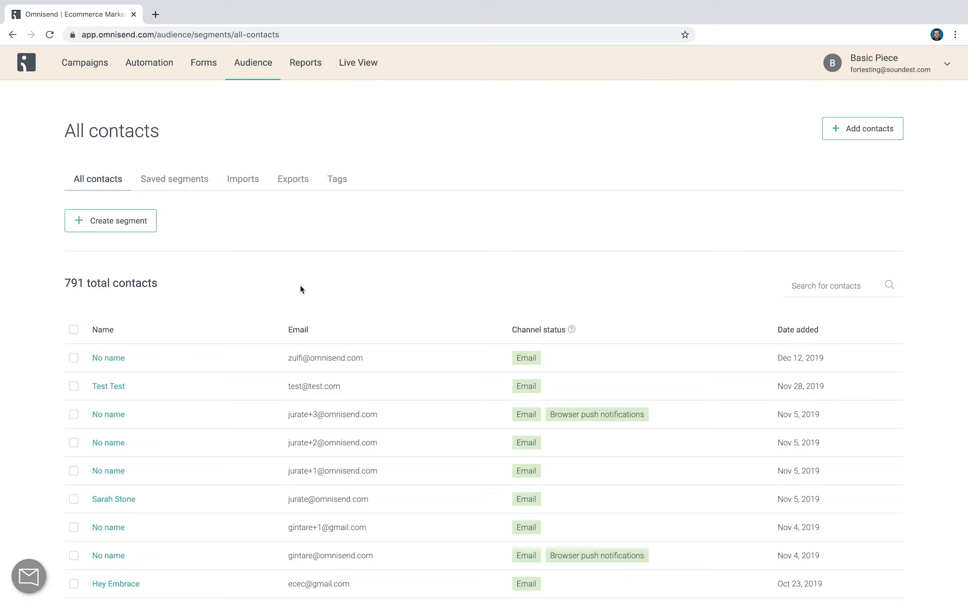
pyautogui.scroll(-1, 288, 297)
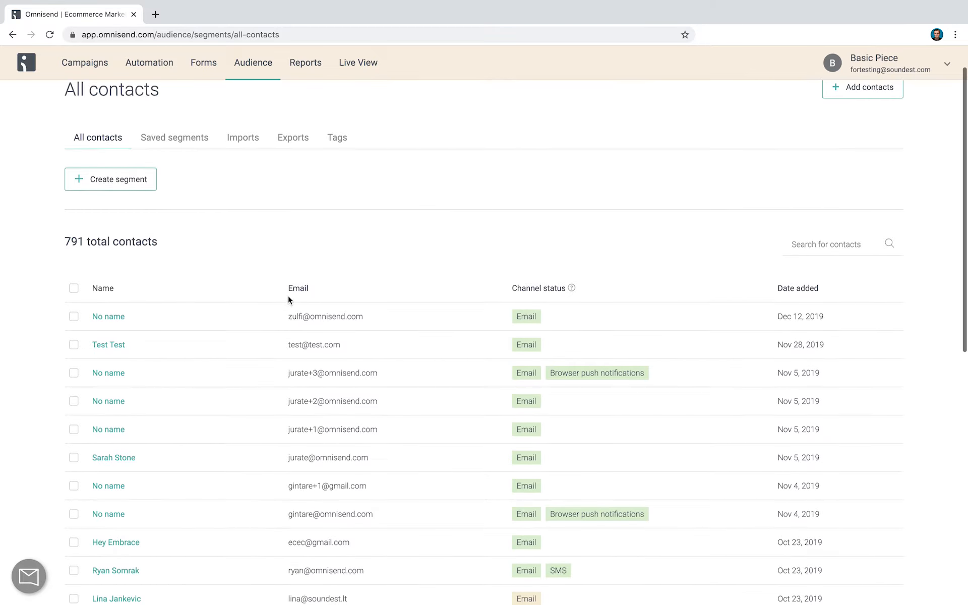
pyautogui.scroll(-3, 288, 296)
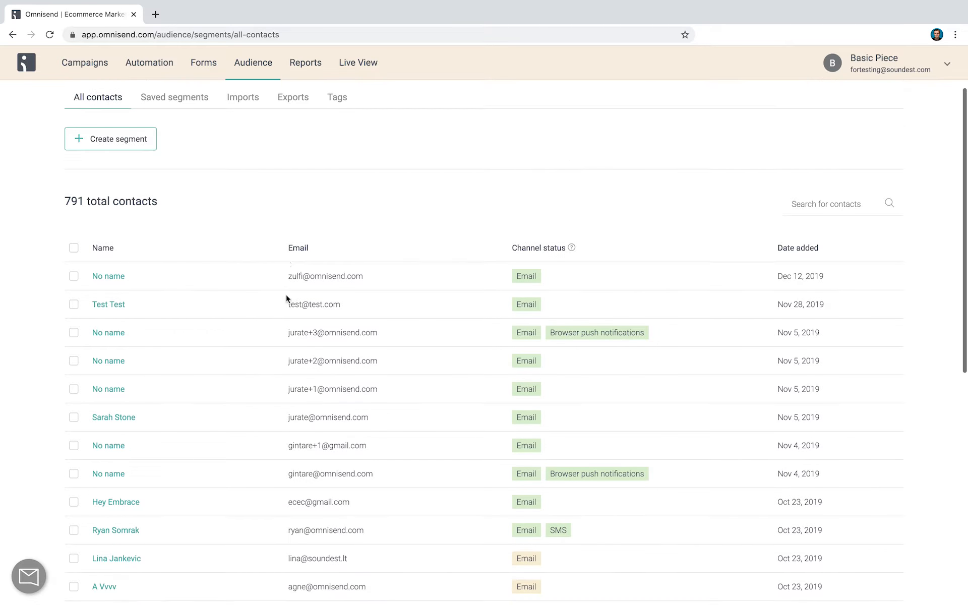
pyautogui.scroll(5, 287, 296)
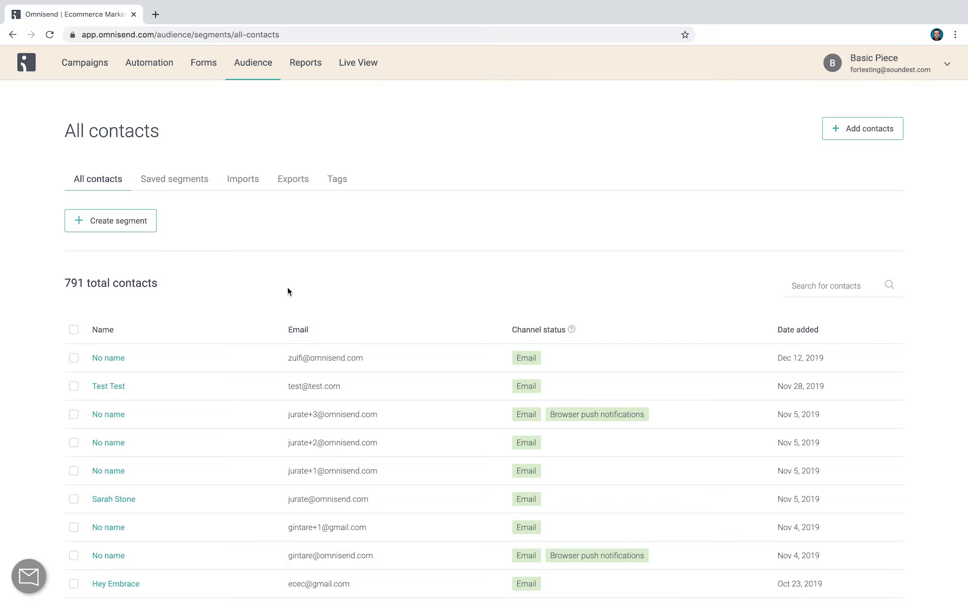
# Review the past contact imports and the available ways to add contacts, and return to the full contact list
pyautogui.click(244, 181)
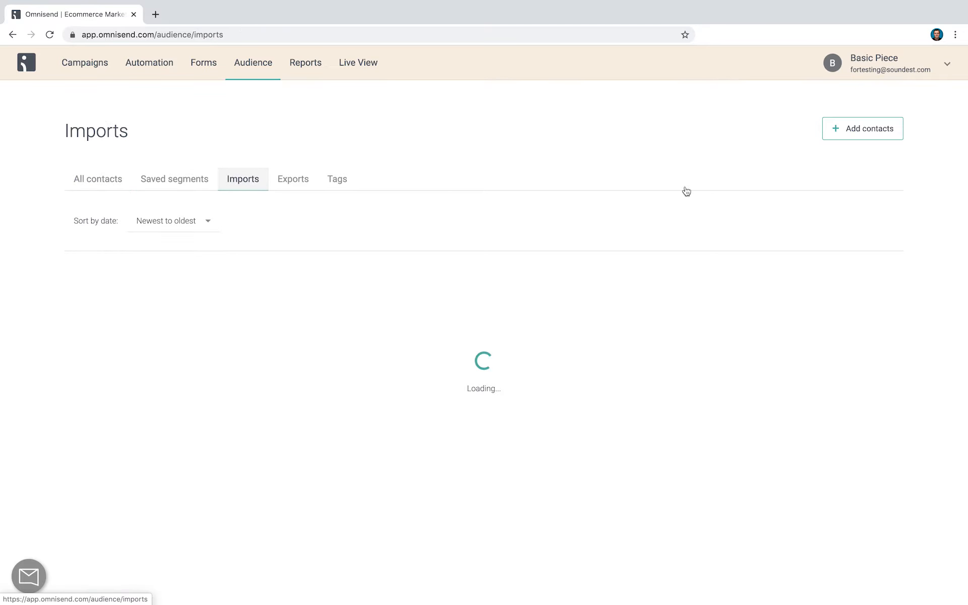
pyautogui.click(851, 132)
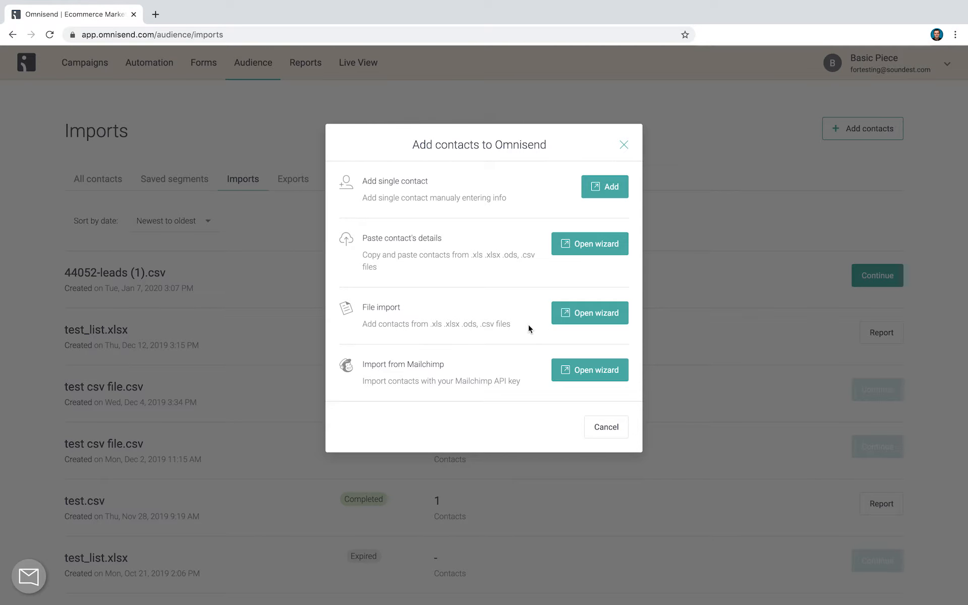
pyautogui.click(623, 146)
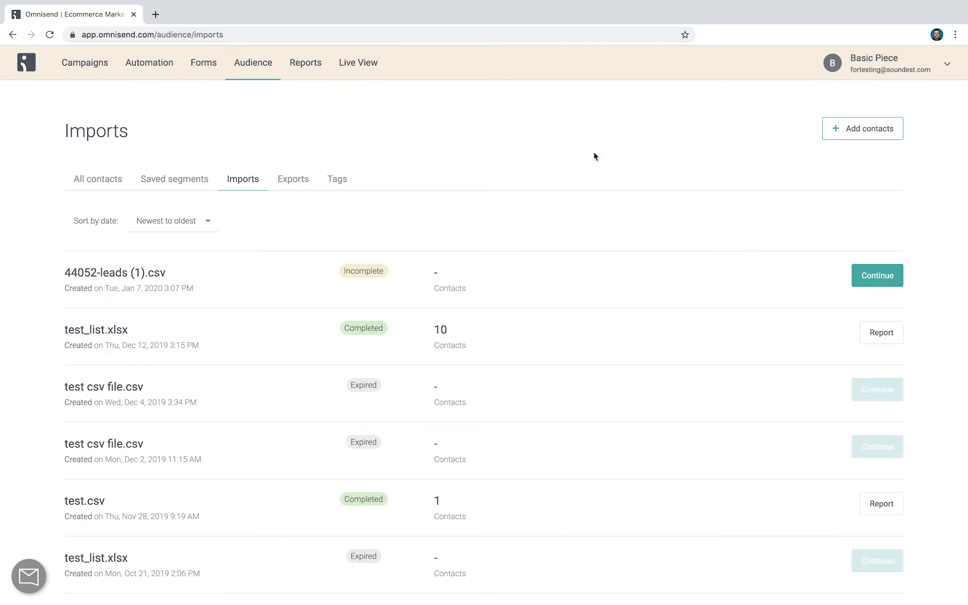
pyautogui.click(99, 179)
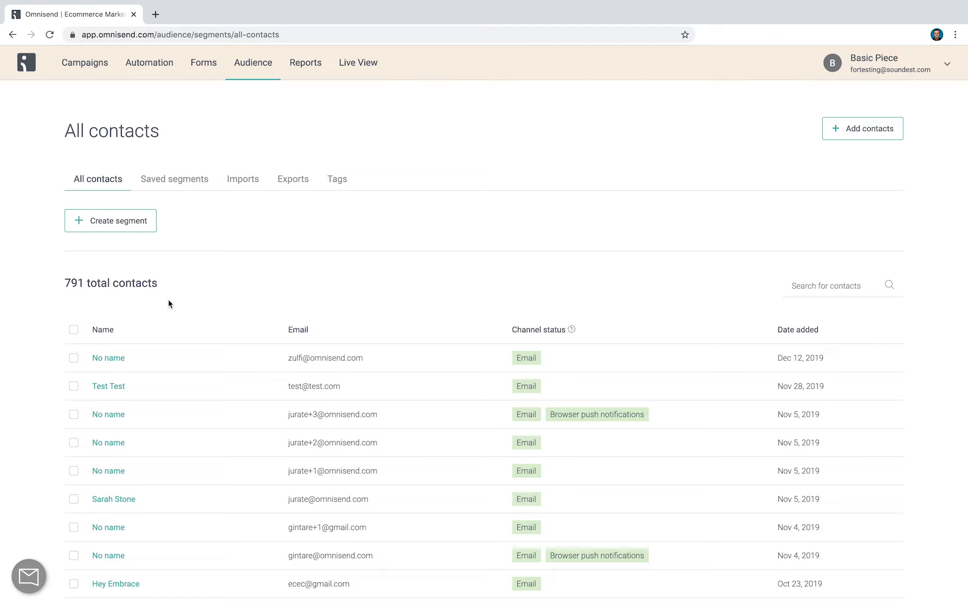
# Start a new segment and examine the available filters for channels, shopping behaviour, email campaign activity and contact properties
pyautogui.click(132, 227)
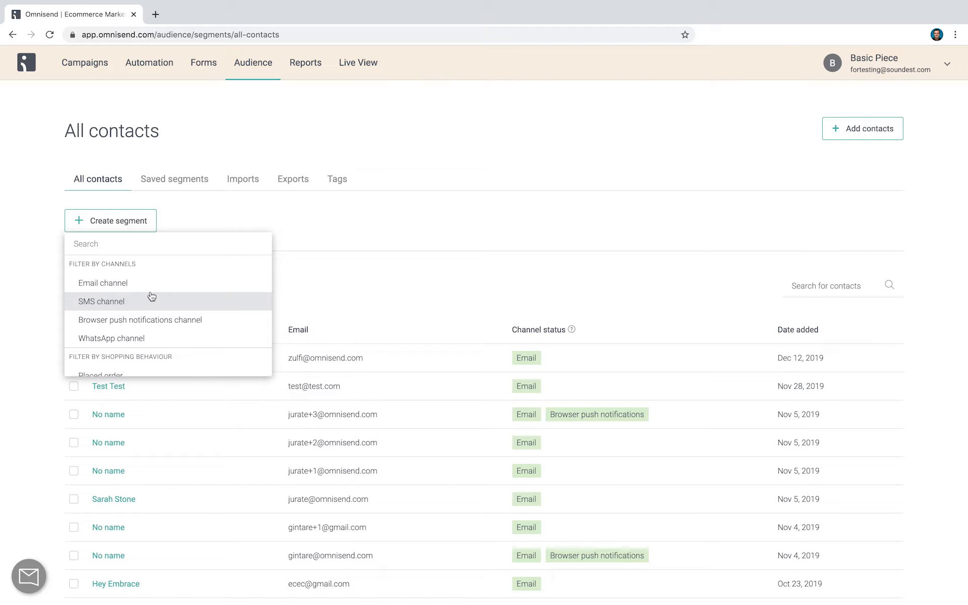
pyautogui.scroll(-1, 164, 297)
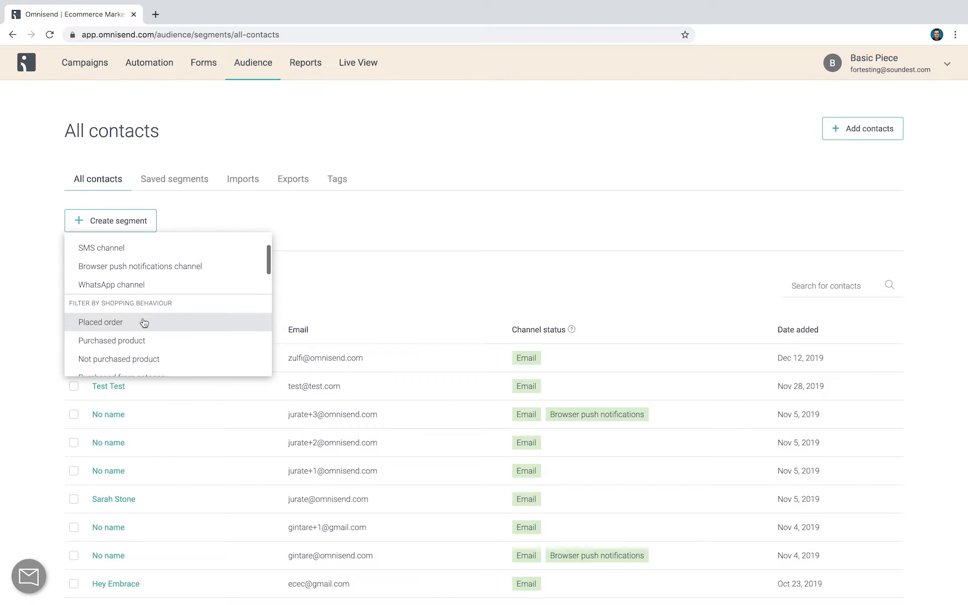
pyautogui.scroll(-1, 192, 324)
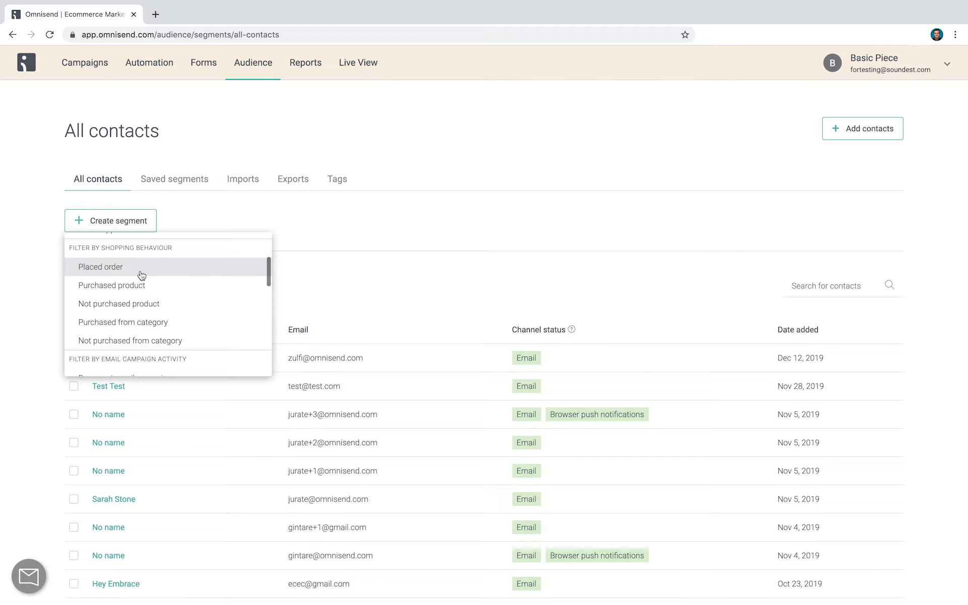
pyautogui.scroll(-1, 174, 308)
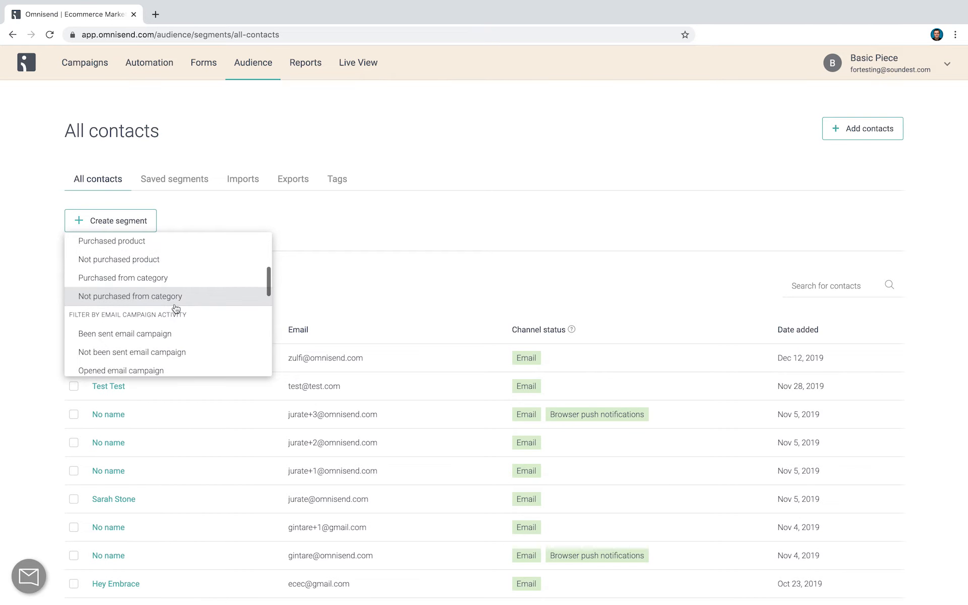
pyautogui.scroll(-1, 191, 310)
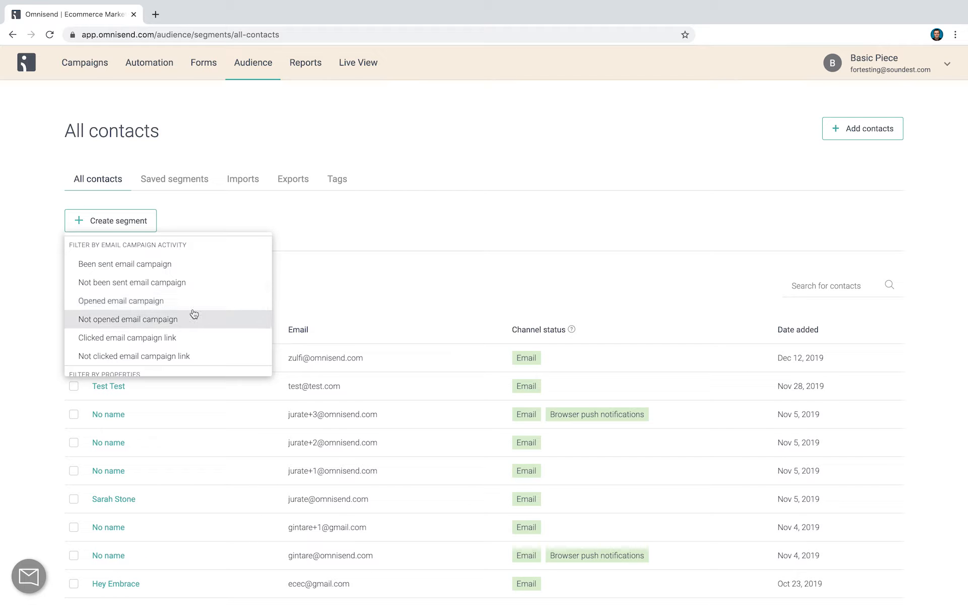
pyautogui.scroll(-2, 193, 308)
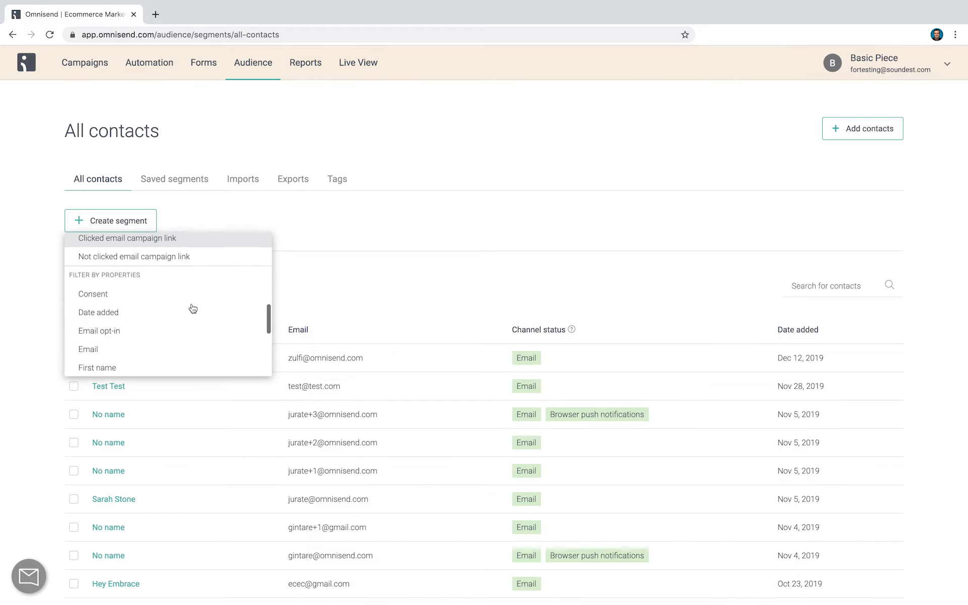
pyautogui.scroll(-1, 158, 290)
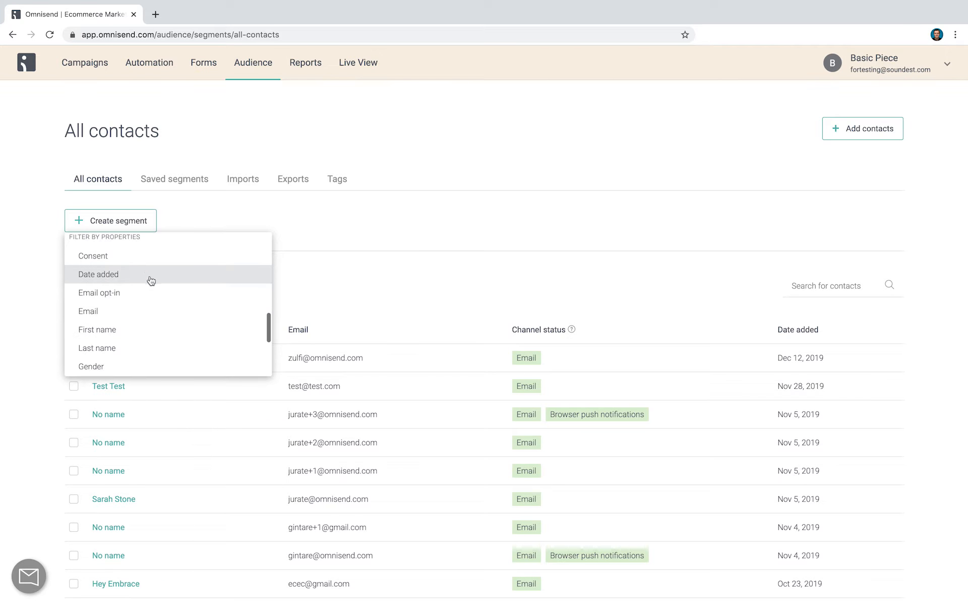
pyautogui.scroll(-3, 153, 299)
pyautogui.scroll(1, 156, 310)
pyautogui.scroll(4, 157, 309)
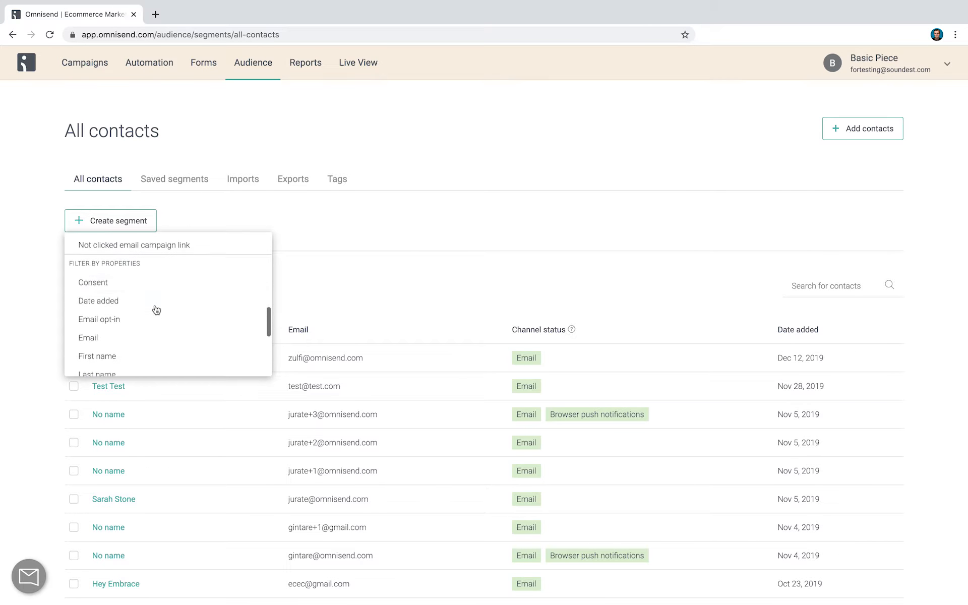
pyautogui.scroll(6, 156, 310)
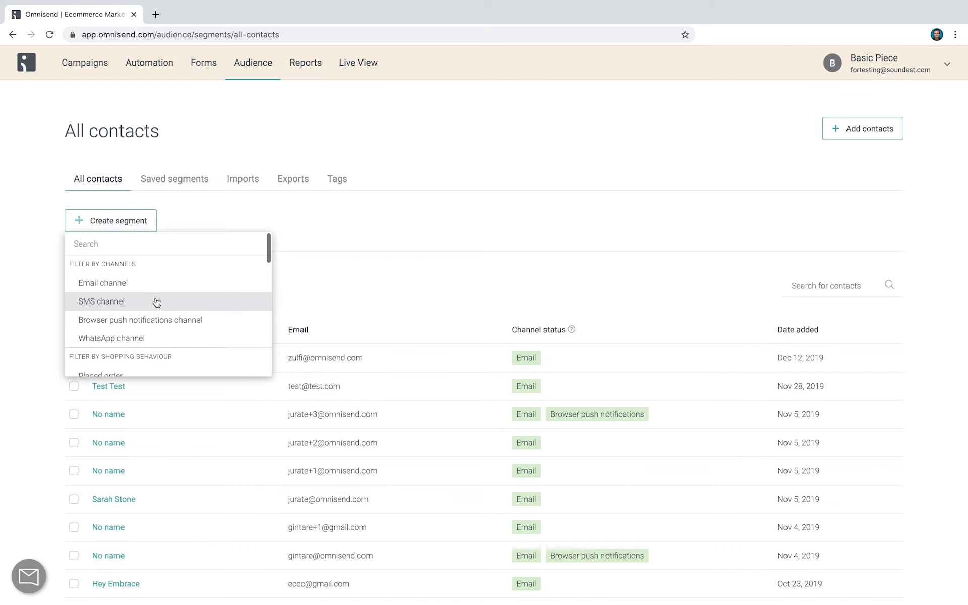
# Filter the segment by Email channel status is subscribed, and by Placed order with order date in the last 300 days
pyautogui.click(154, 294)
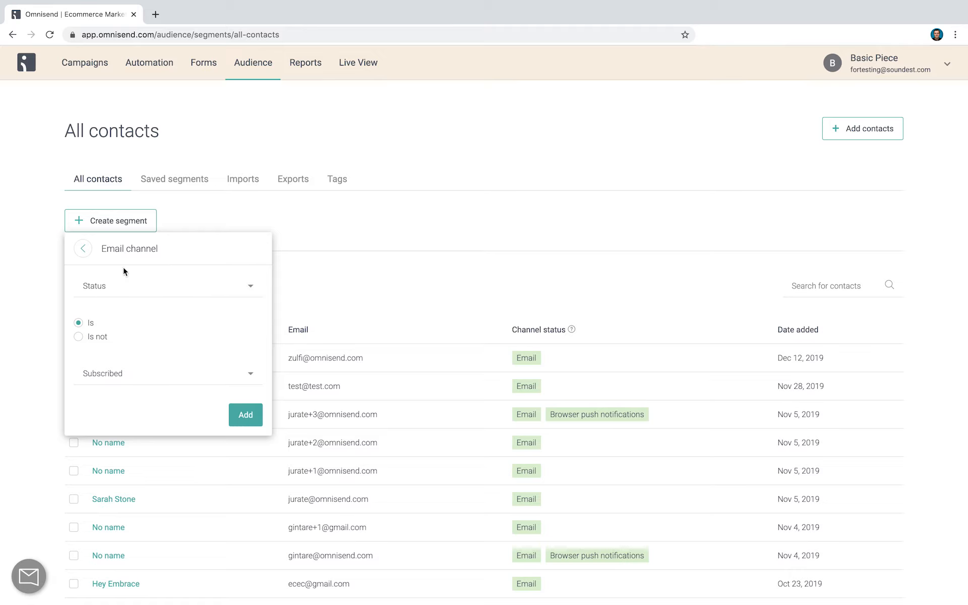
pyautogui.click(245, 415)
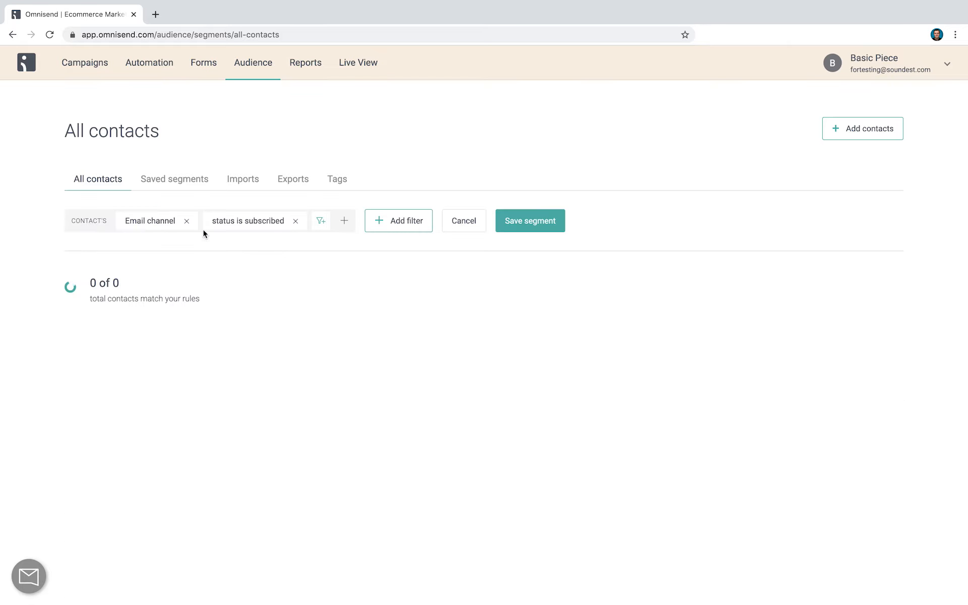
pyautogui.click(343, 221)
pyautogui.scroll(-1, 409, 309)
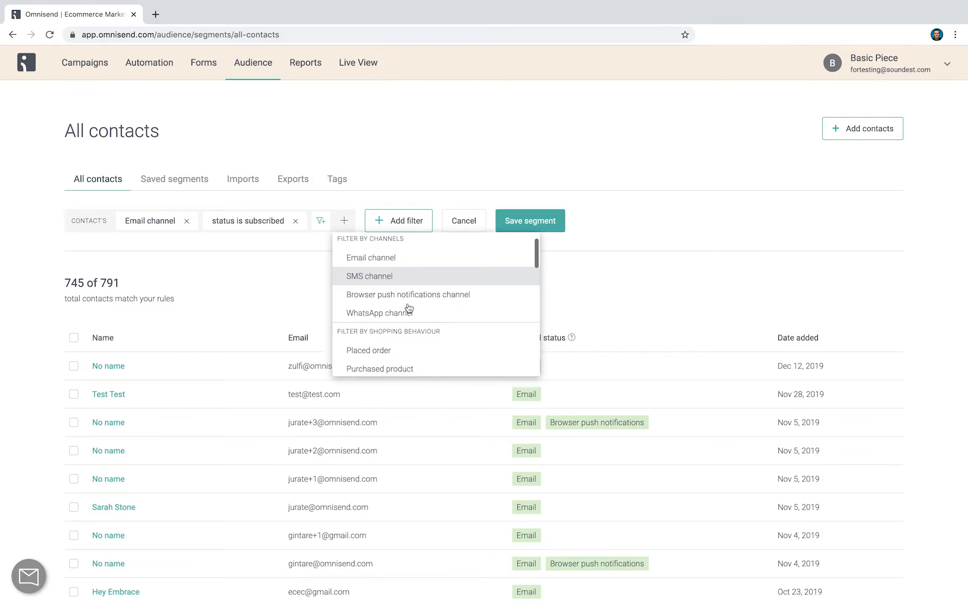
pyautogui.click(426, 310)
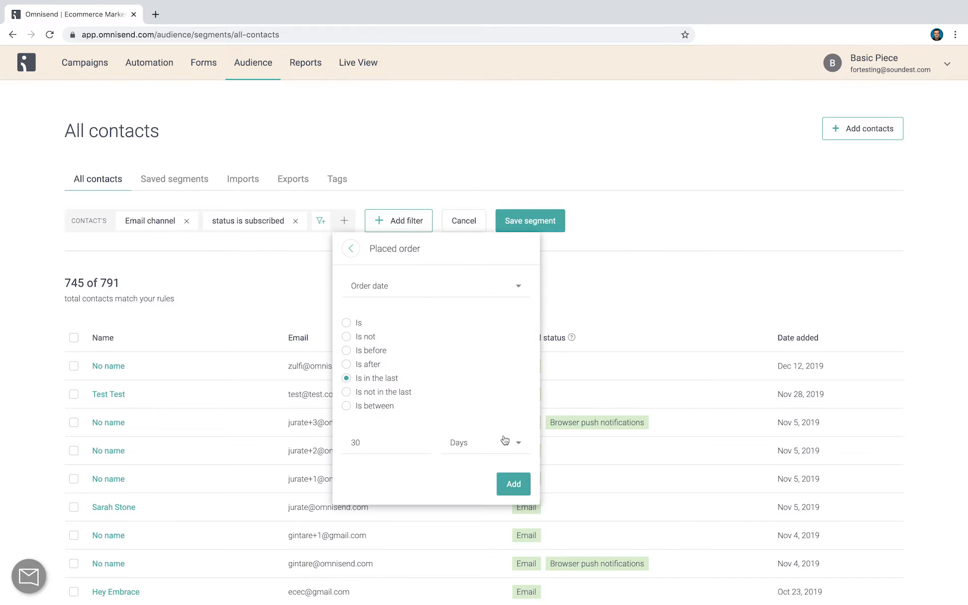
pyautogui.click(426, 444)
pyautogui.write('0')
pyautogui.click(513, 484)
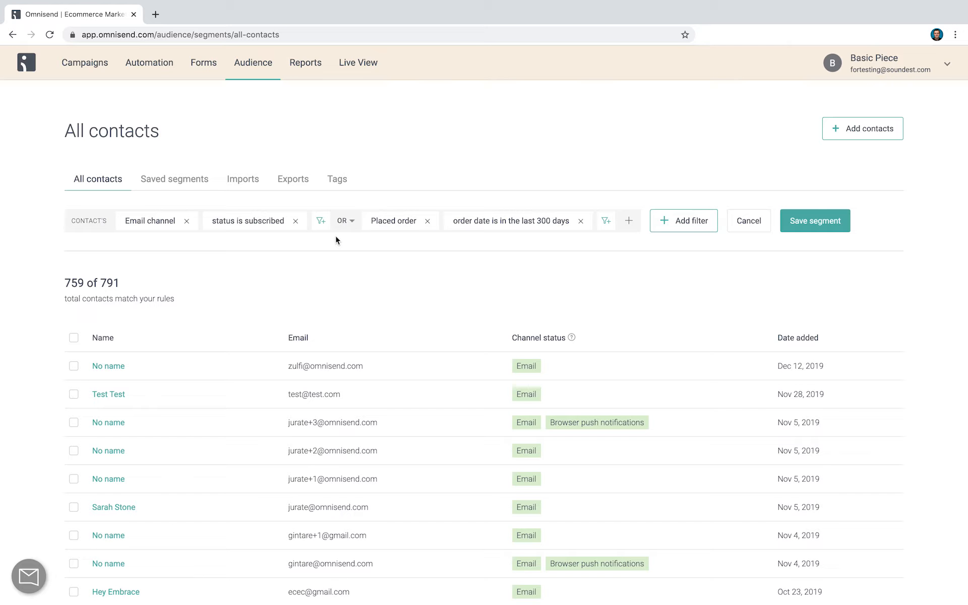
# Try the And operator between the Email channel and Placed order filters, and switch it back to Or
pyautogui.click(345, 220)
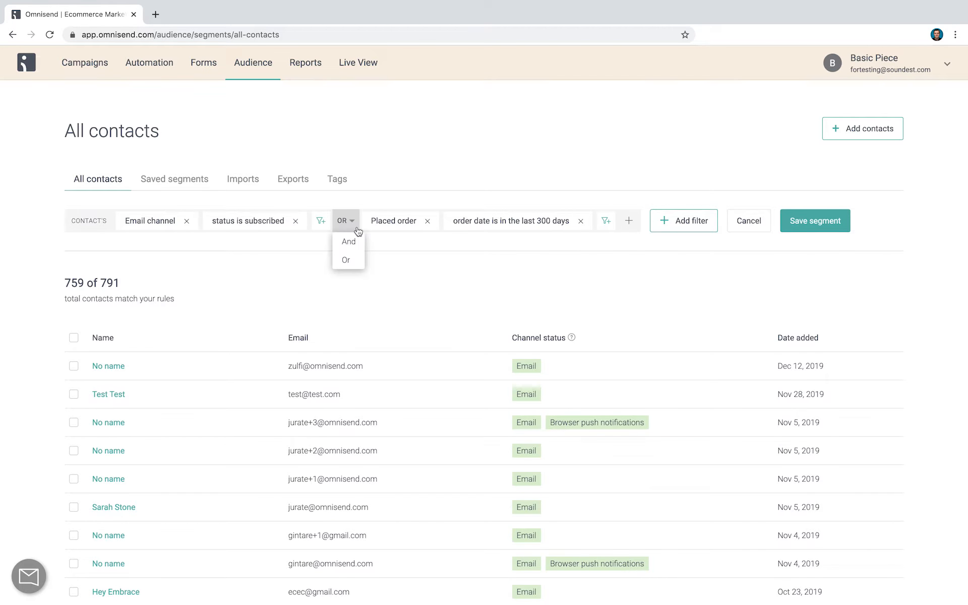
pyautogui.click(349, 241)
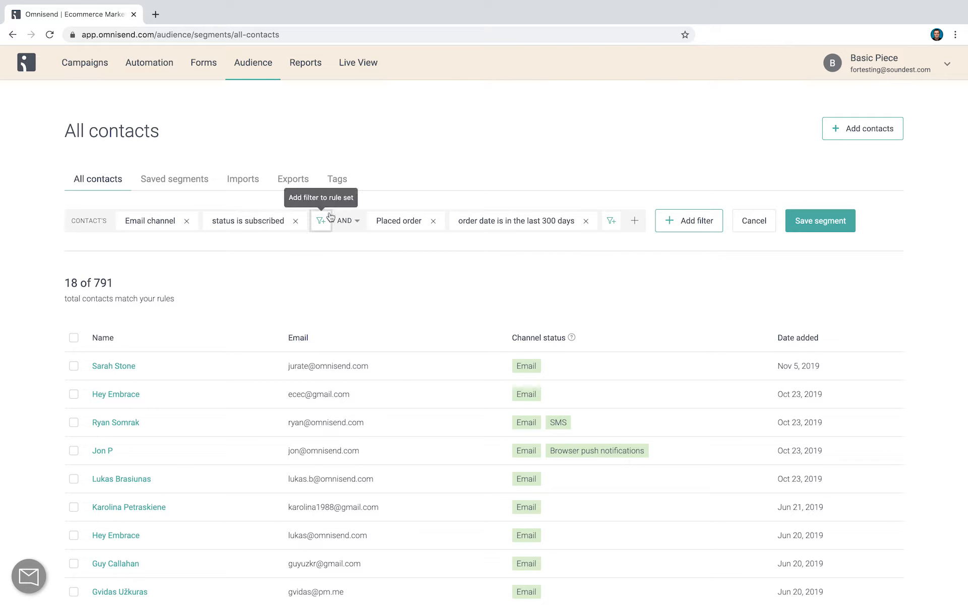
pyautogui.click(347, 220)
pyautogui.click(348, 259)
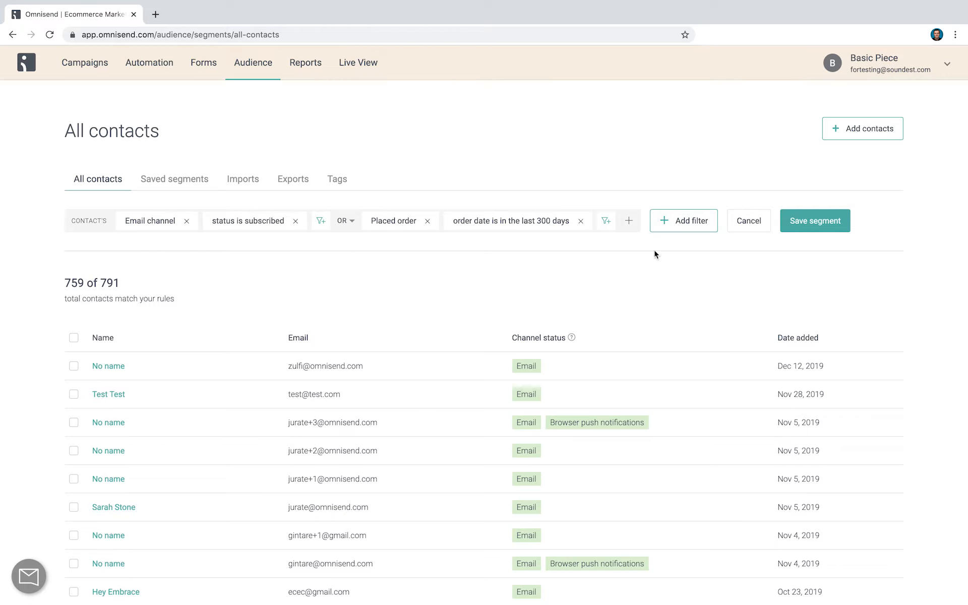
# Open the naming dialog for saving the segment and cancel it
pyautogui.click(801, 227)
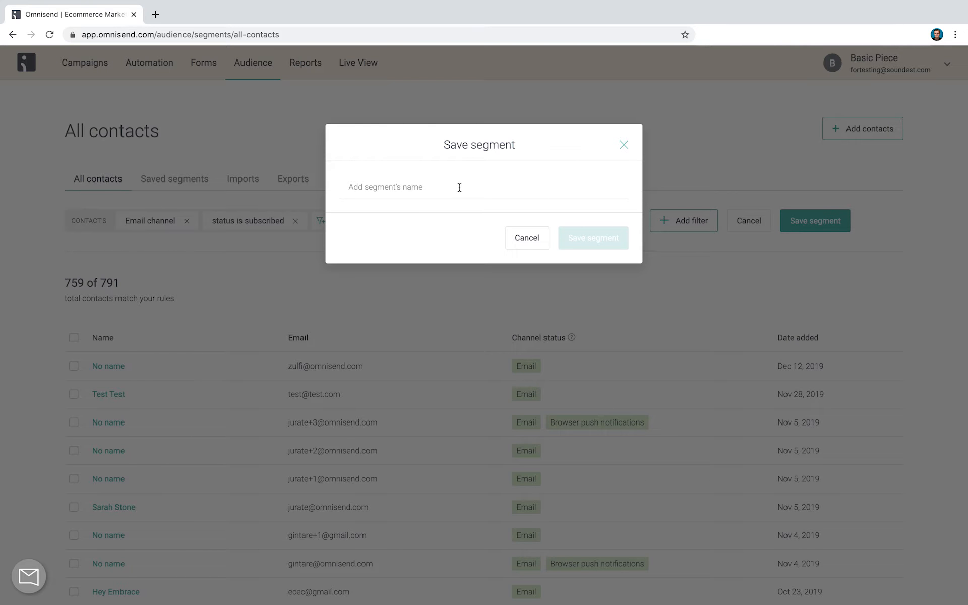
pyautogui.click(522, 237)
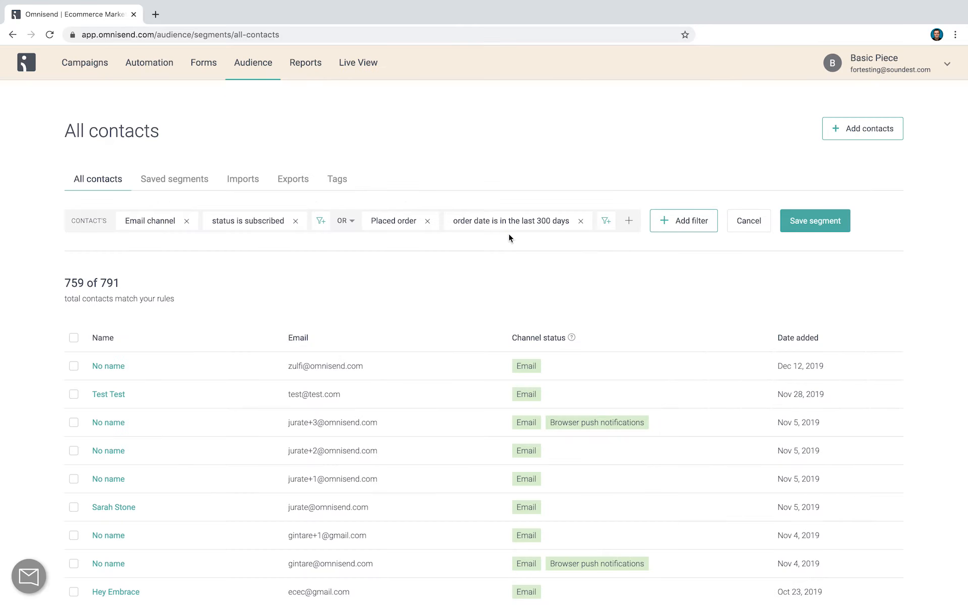
# Create a new popup form and set its topic to Standard2
pyautogui.click(204, 74)
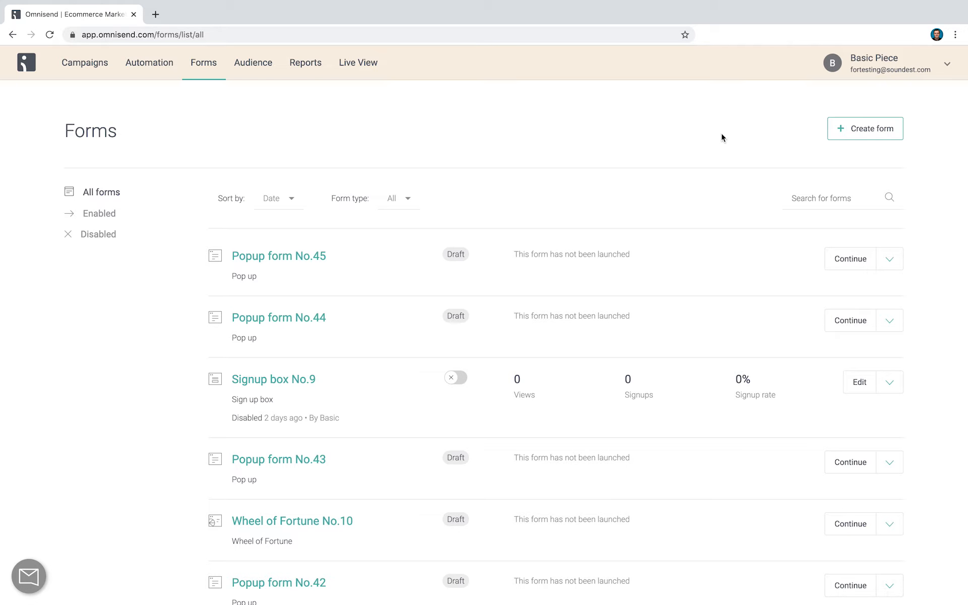
pyautogui.click(868, 132)
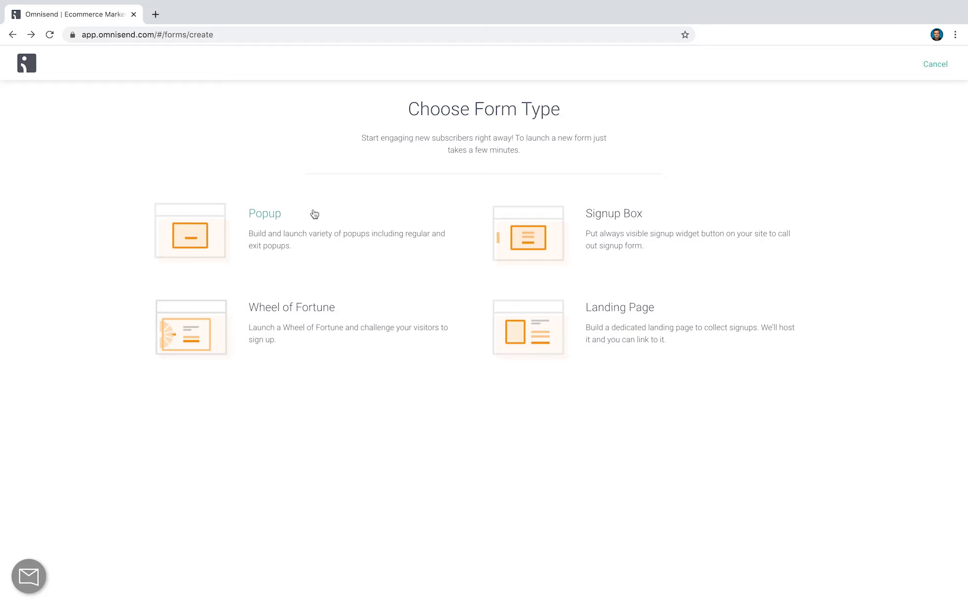
pyautogui.click(276, 238)
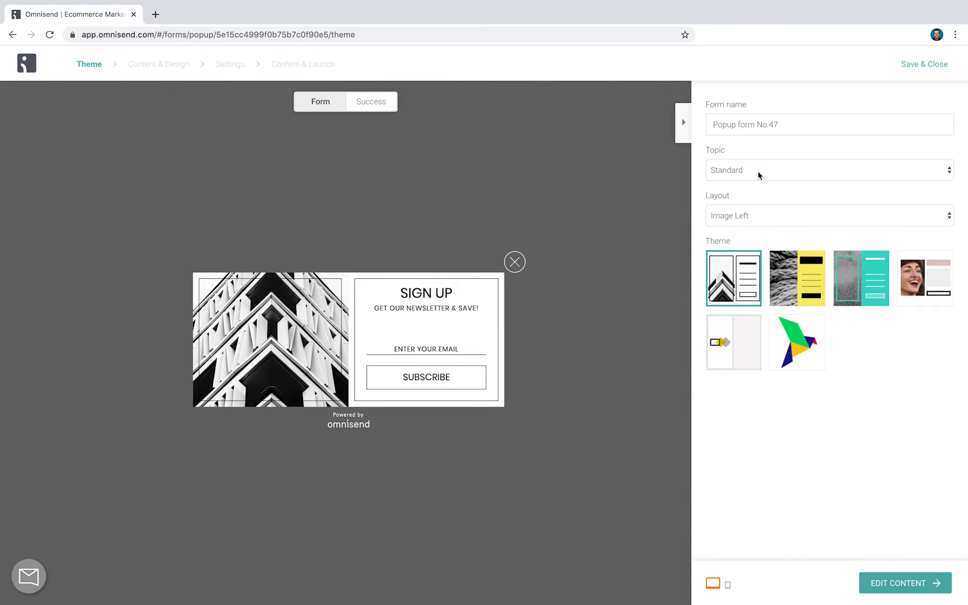
pyautogui.click(741, 170)
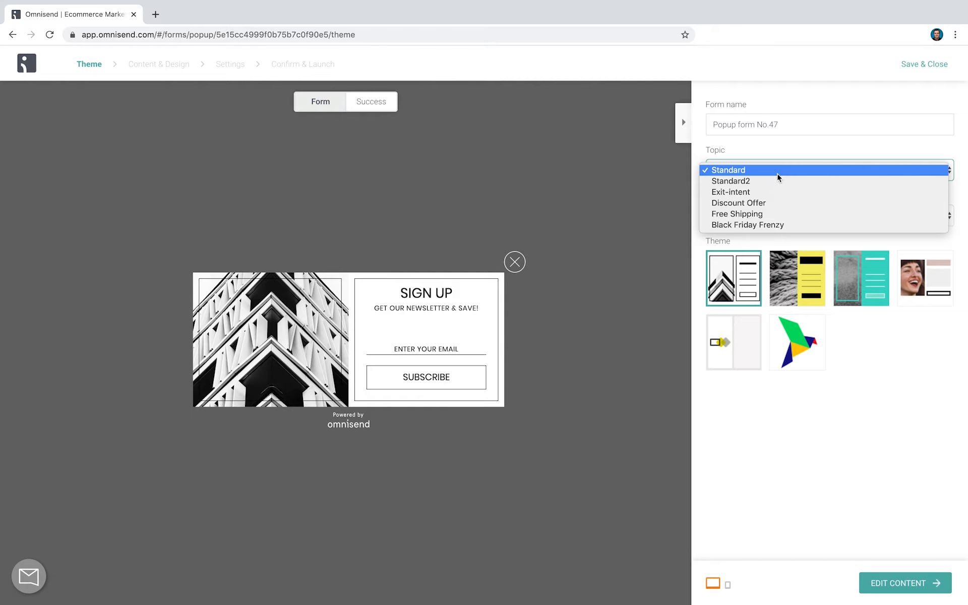
pyautogui.click(794, 182)
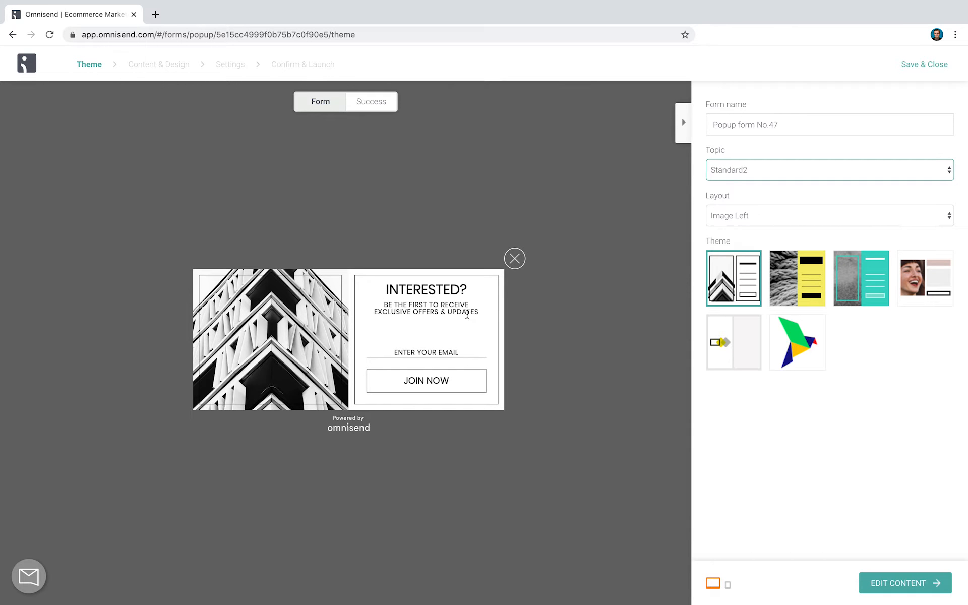
# Try the Exit-intent topic for the popup form, and set the topic to Discount Offer
pyautogui.click(749, 171)
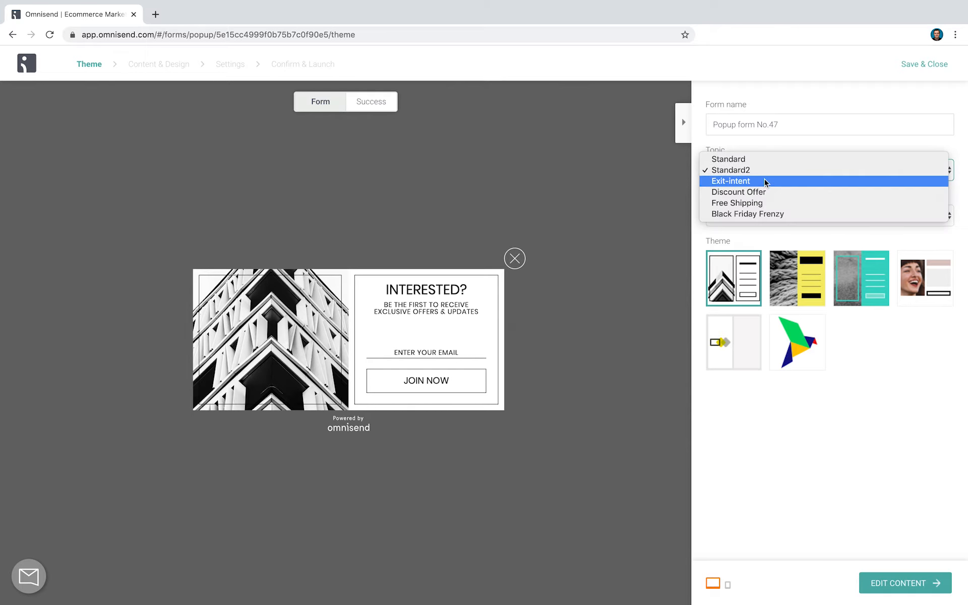
pyautogui.click(765, 179)
pyautogui.click(763, 170)
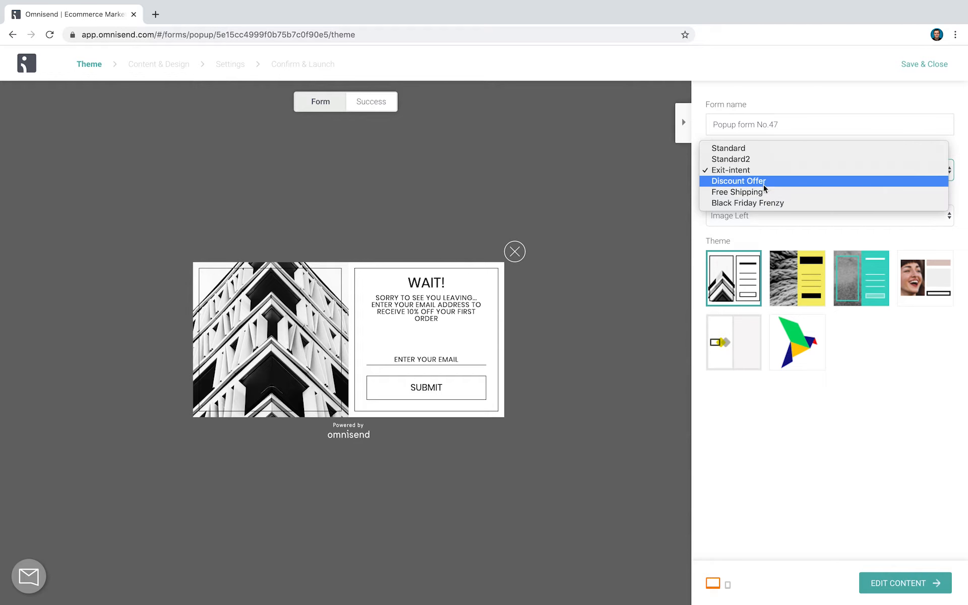
pyautogui.click(763, 183)
# Set the popup's layout to Image Right with the Fashion theme, and continue to editing its content
pyautogui.click(754, 216)
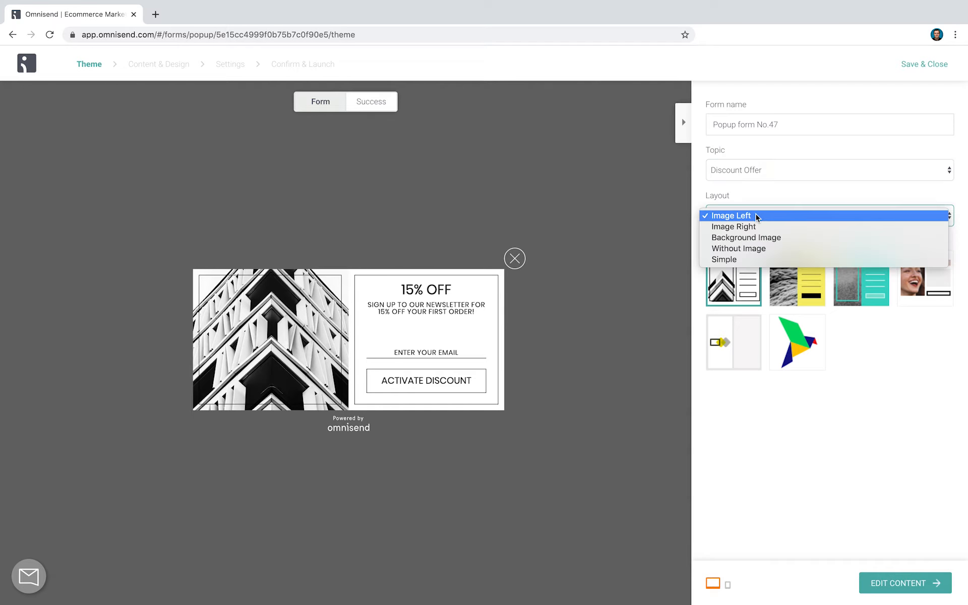
pyautogui.click(780, 230)
pyautogui.click(942, 281)
pyautogui.click(915, 584)
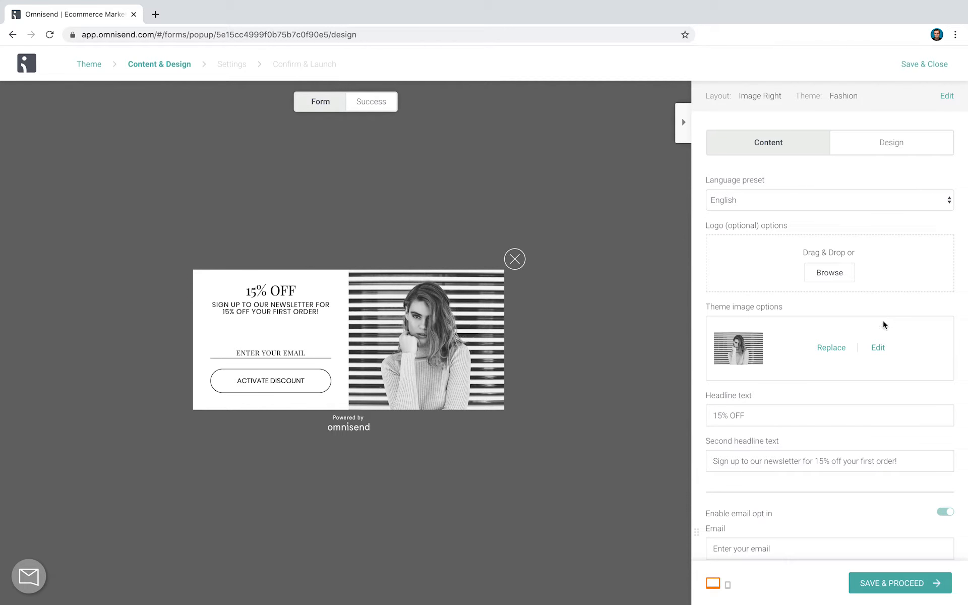
# Enable the phone number opt-in on the popup form
pyautogui.scroll(-5, 782, 353)
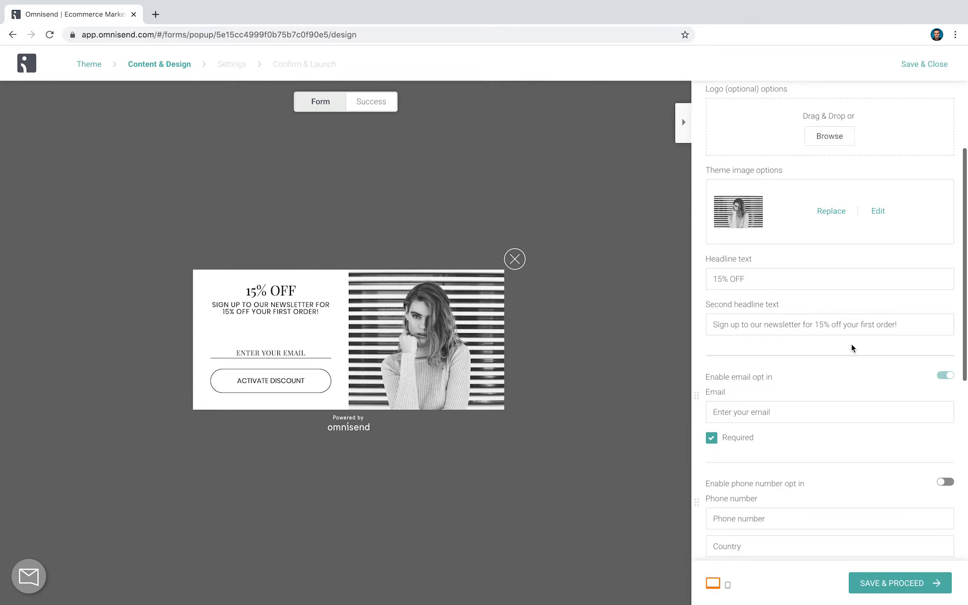
pyautogui.scroll(-4, 852, 346)
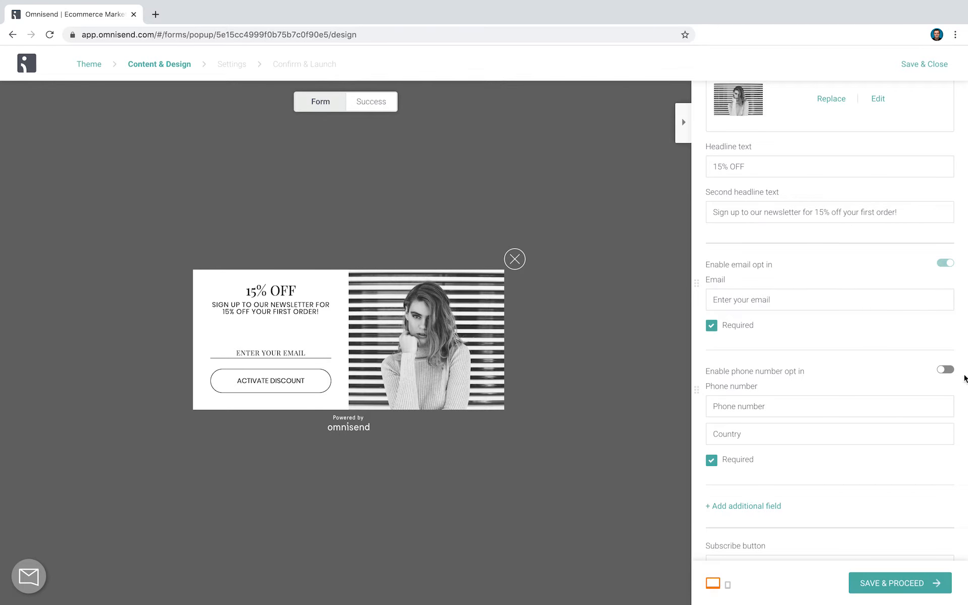
pyautogui.click(946, 369)
pyautogui.scroll(-4, 903, 381)
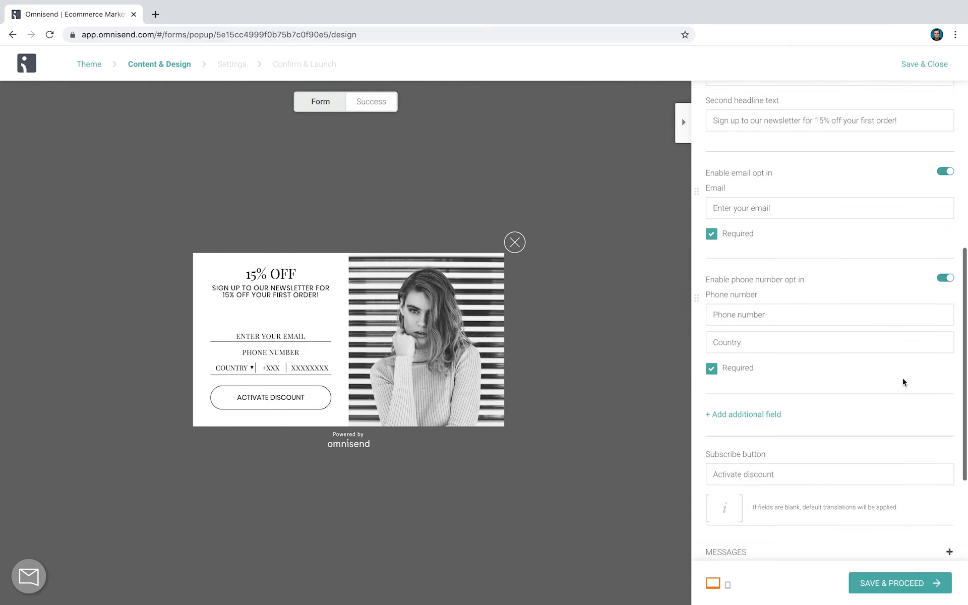
# Add the predefined Gender and Birthdate properties as additional fields on the form, without any custom property
pyautogui.click(755, 396)
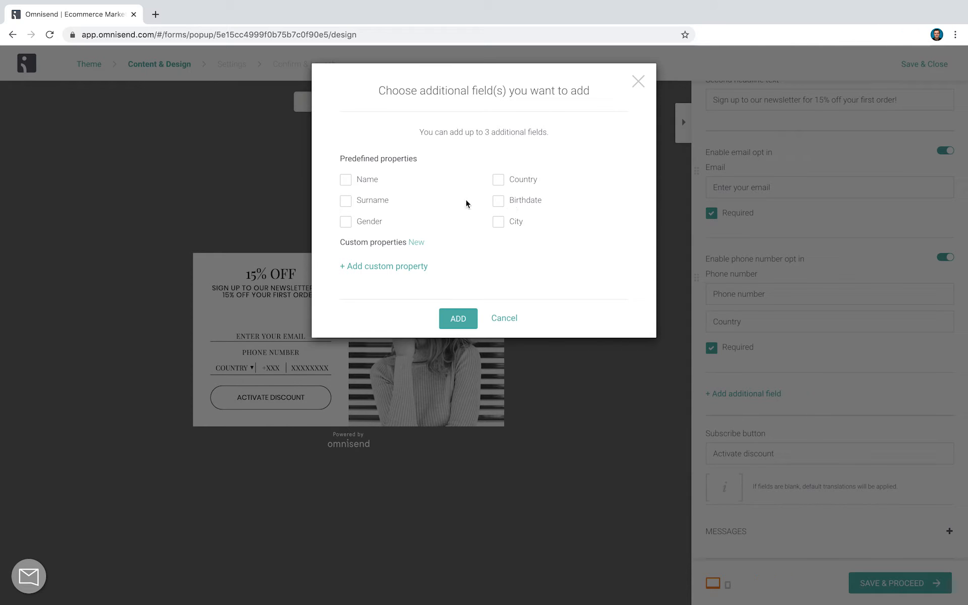
pyautogui.click(368, 226)
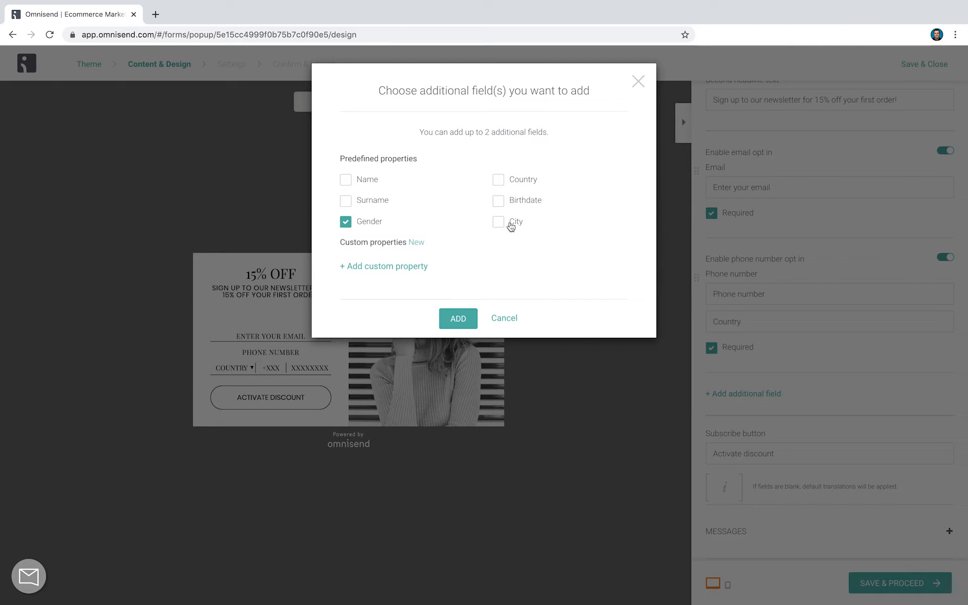
pyautogui.click(418, 271)
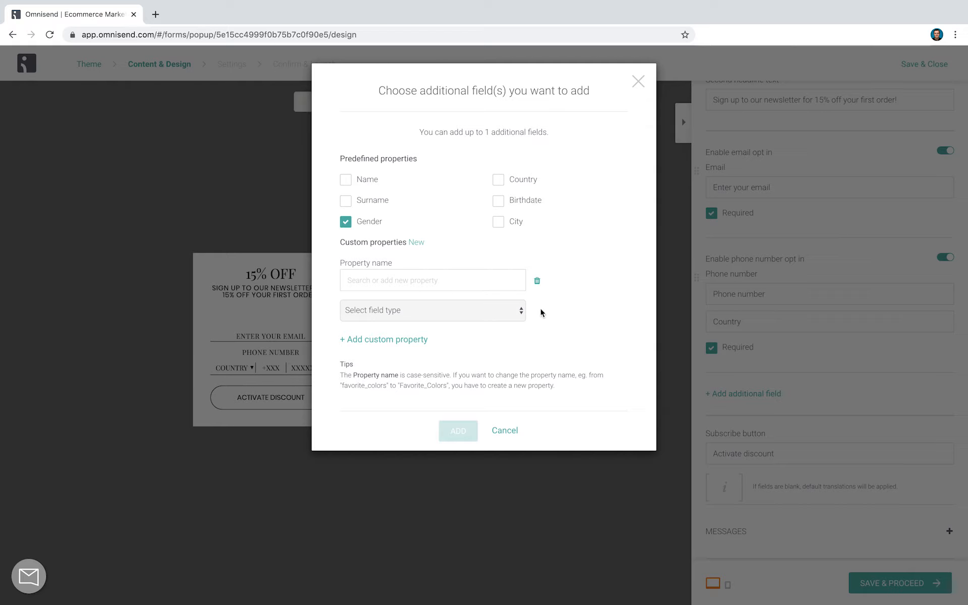
pyautogui.click(537, 281)
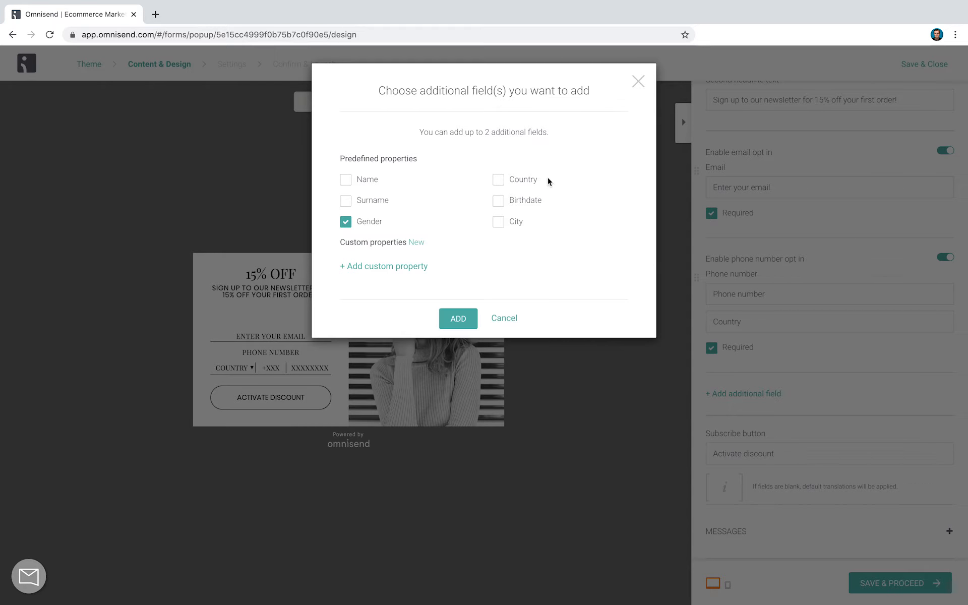
pyautogui.click(524, 201)
pyautogui.click(459, 318)
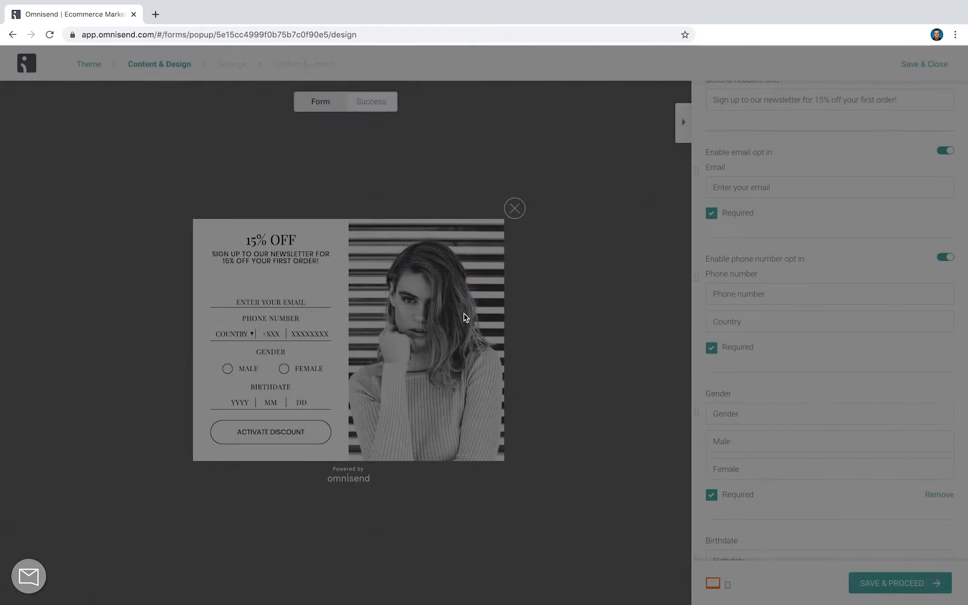
pyautogui.scroll(-1, 809, 319)
pyautogui.scroll(10, 808, 319)
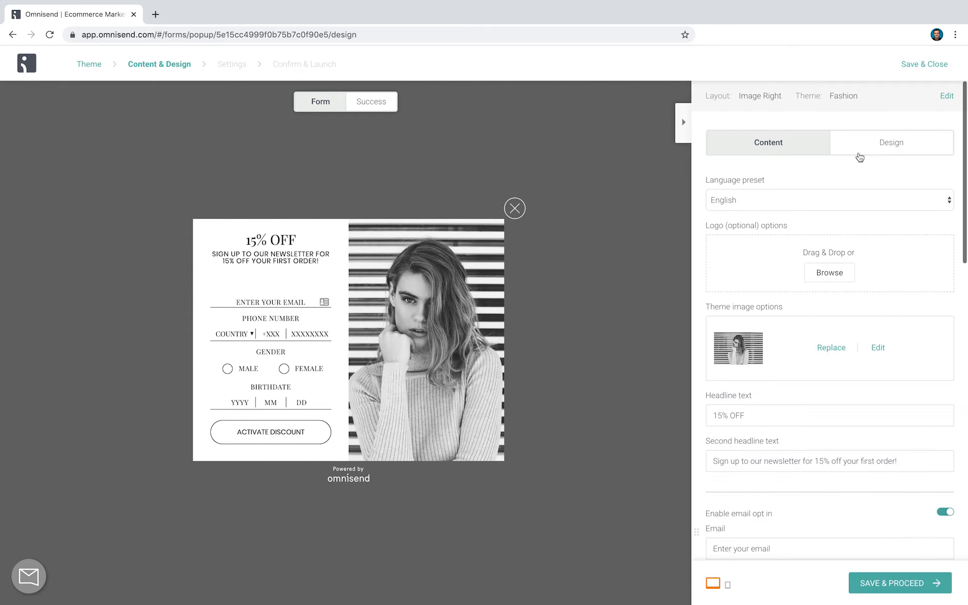
# Show the form's theme customization options and enable the use of custom CSS
pyautogui.click(874, 151)
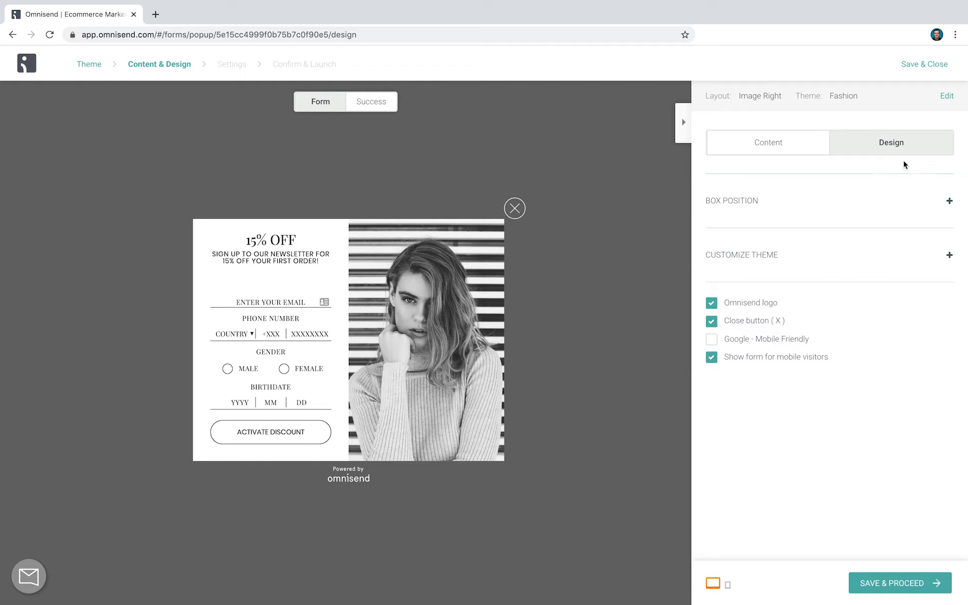
pyautogui.click(729, 256)
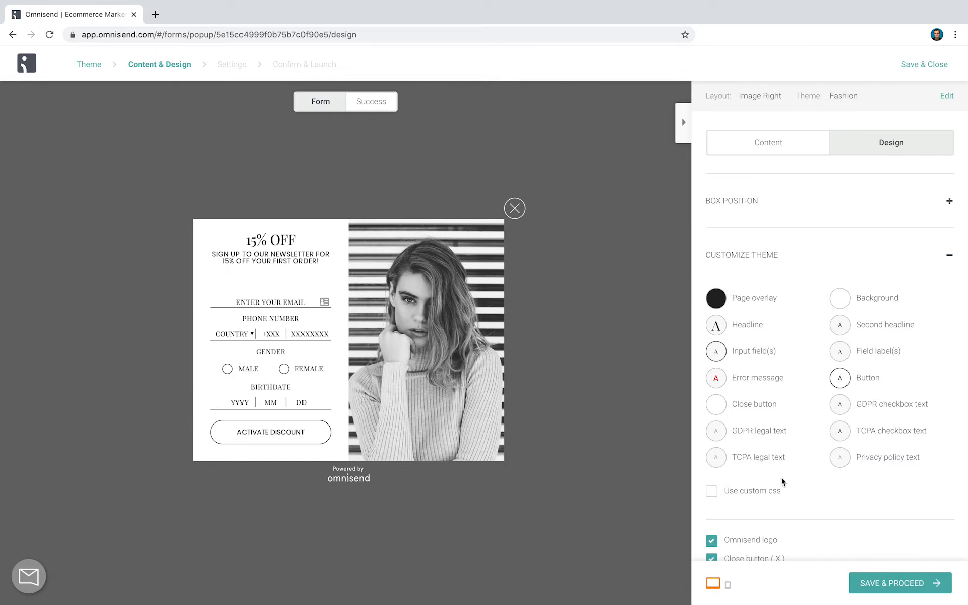
pyautogui.scroll(-1, 836, 471)
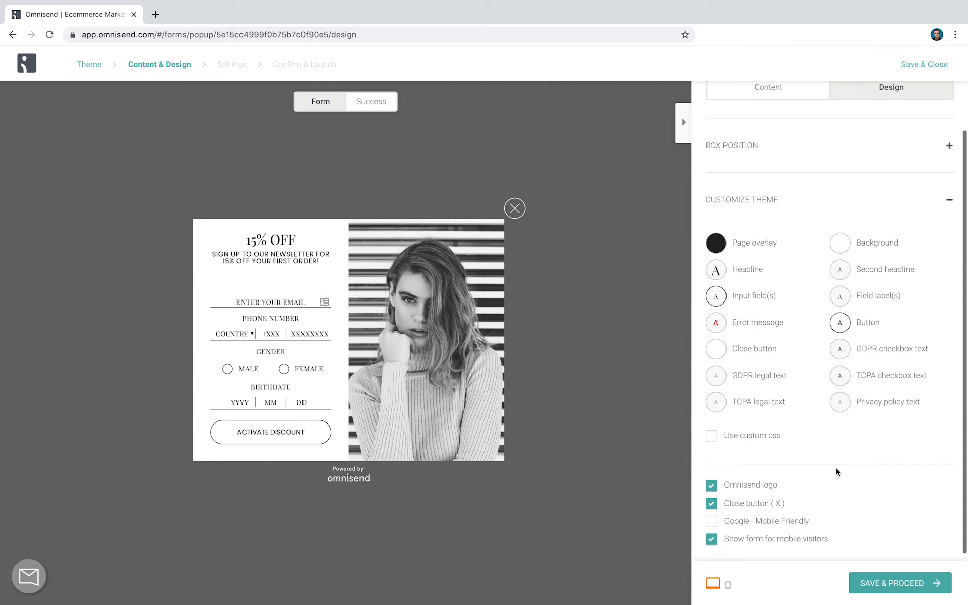
pyautogui.click(761, 429)
pyautogui.scroll(-2, 759, 433)
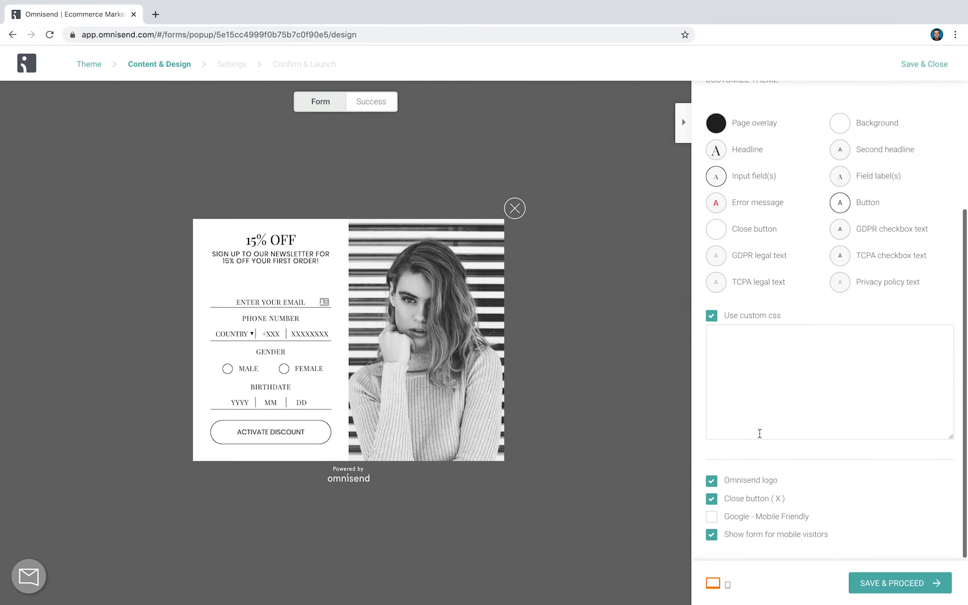
pyautogui.scroll(3, 759, 433)
# Recheck the form's content and save it to proceed to the form settings
pyautogui.click(747, 154)
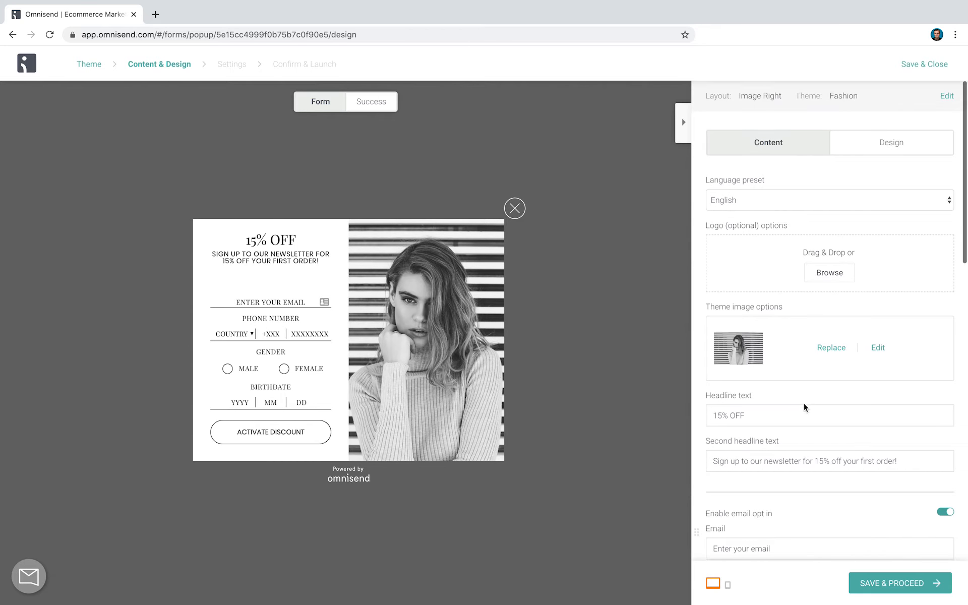
pyautogui.scroll(-10, 804, 406)
pyautogui.click(911, 587)
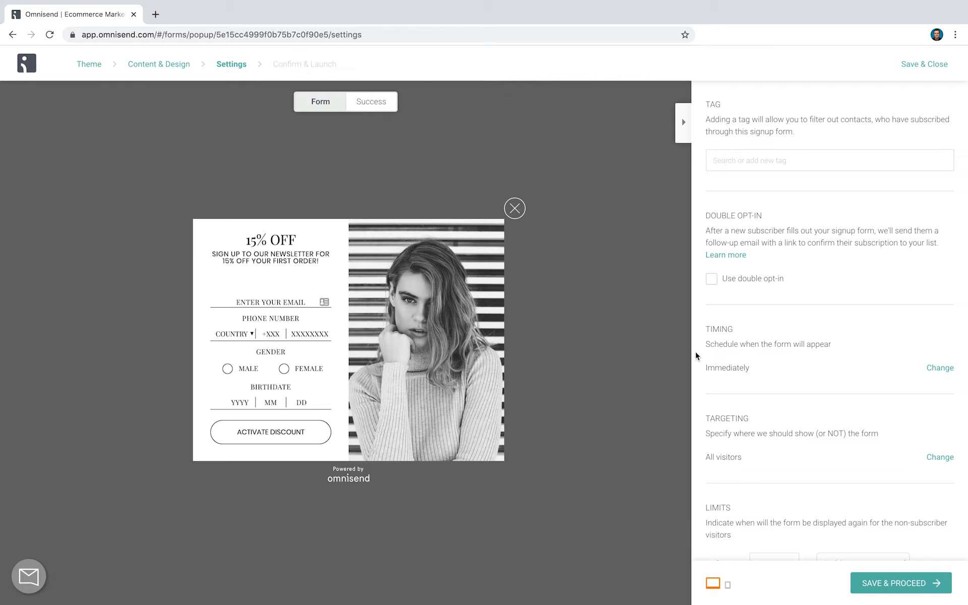
# Set the form's timing to show after 8 seconds on a page or when a visitor tries to leave the store
pyautogui.click(934, 369)
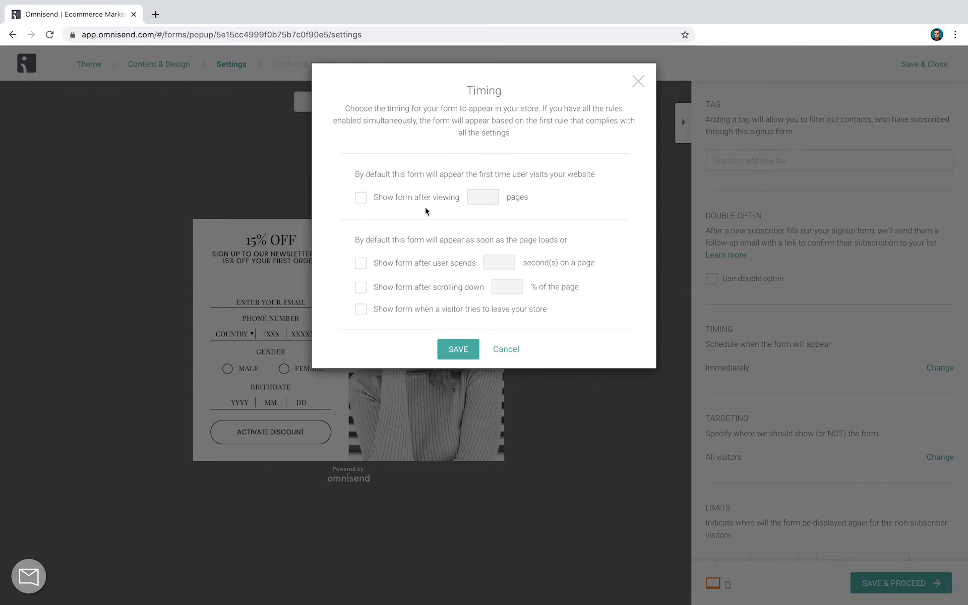
pyautogui.click(409, 268)
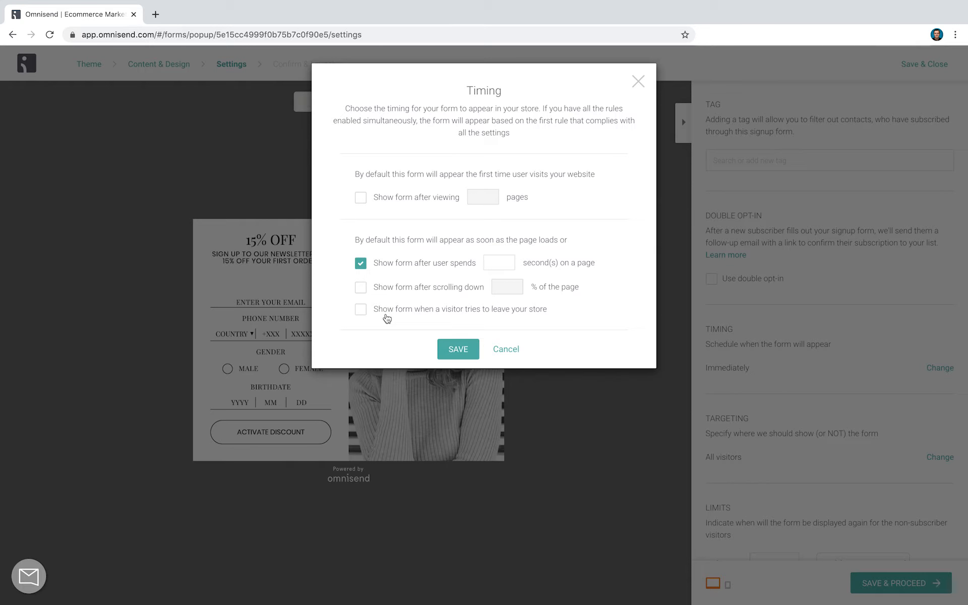
pyautogui.click(420, 309)
pyautogui.click(498, 260)
pyautogui.click(461, 349)
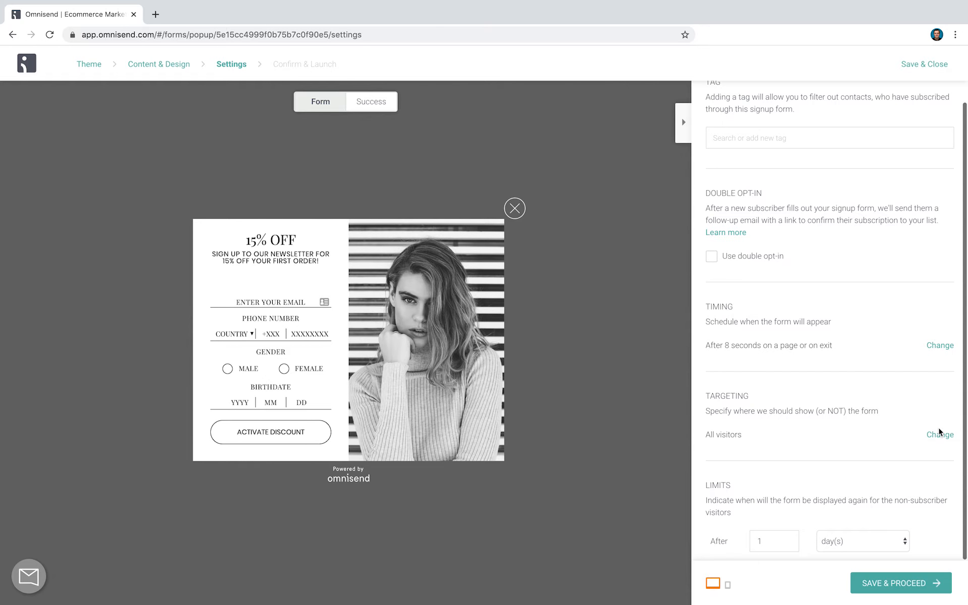
# Review the form's targeting options, including targeting by part of URL, and leave without saving them
pyautogui.click(937, 436)
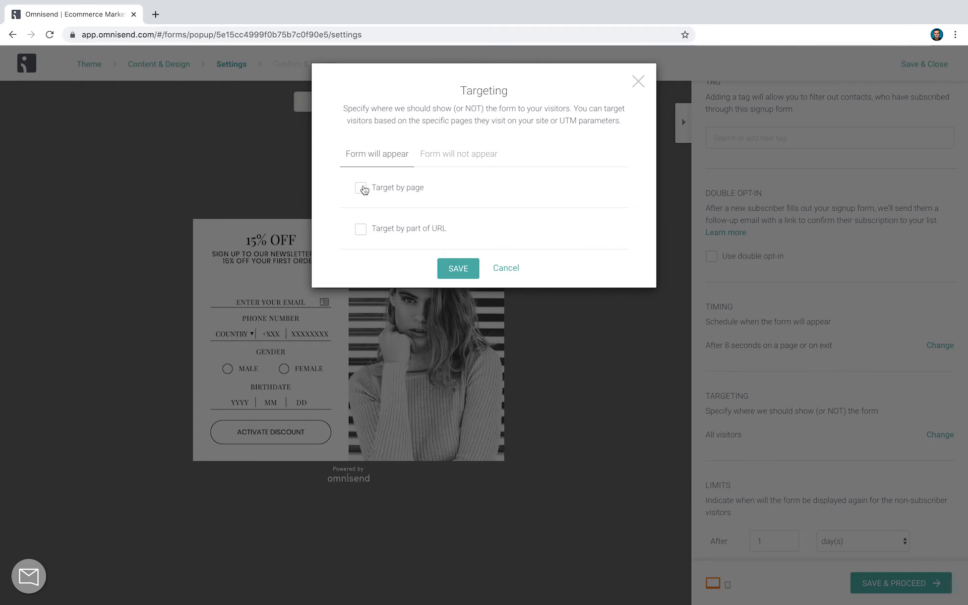
pyautogui.click(435, 232)
pyautogui.click(435, 232)
pyautogui.click(504, 268)
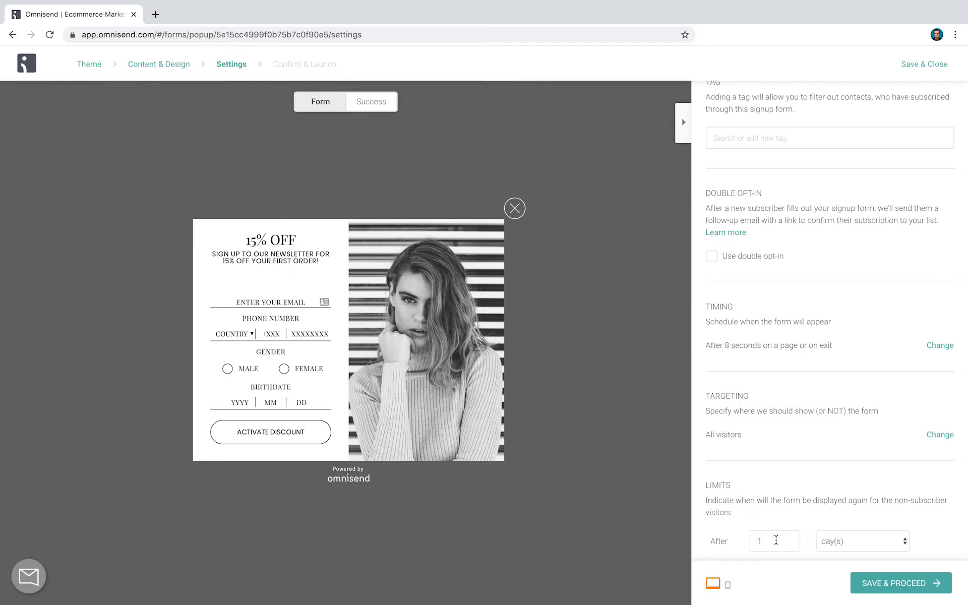
# Check the time units offered for the redisplay limit, and save and close the form without enabling it
pyautogui.click(851, 539)
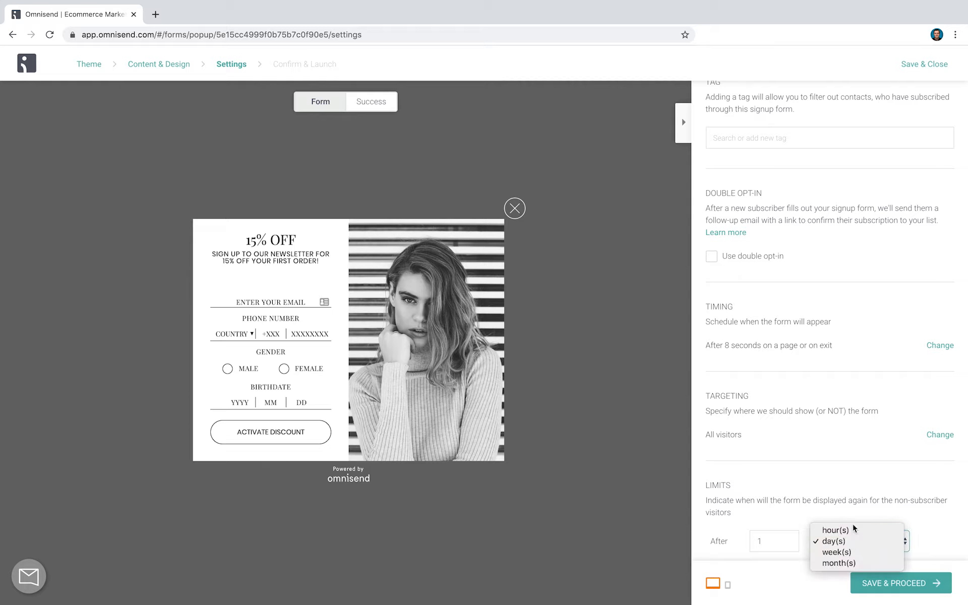
pyautogui.click(857, 502)
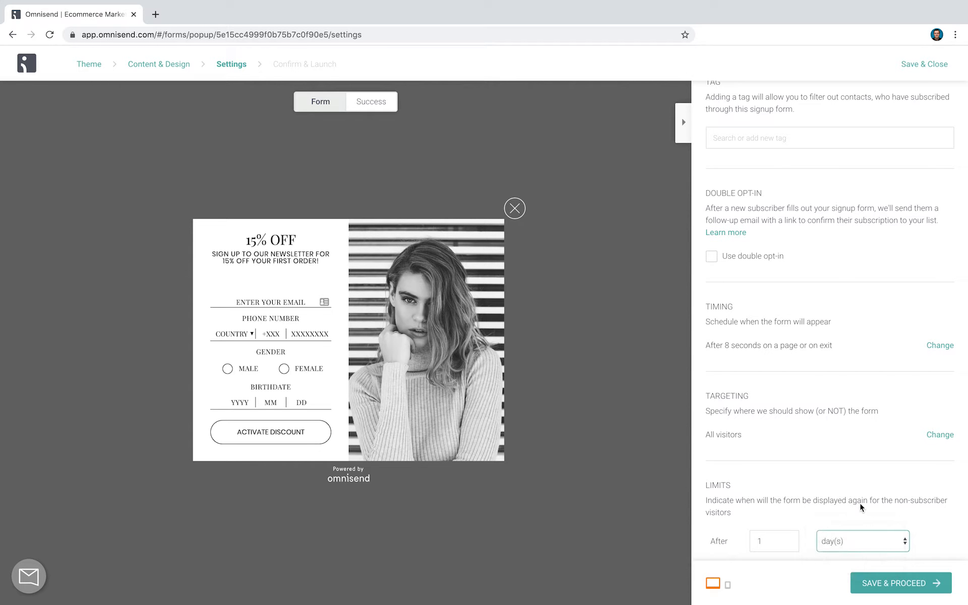
pyautogui.click(895, 585)
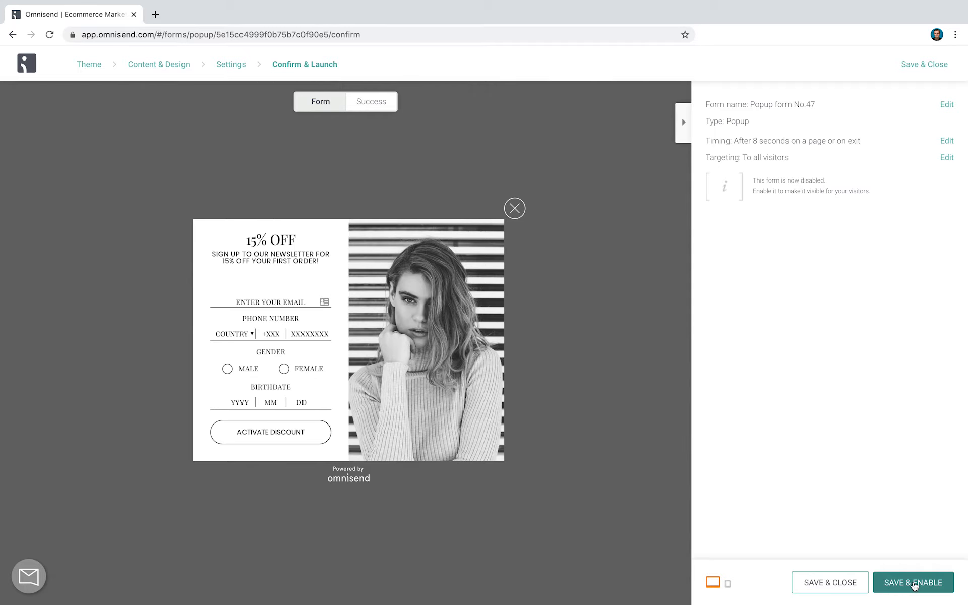
pyautogui.click(855, 586)
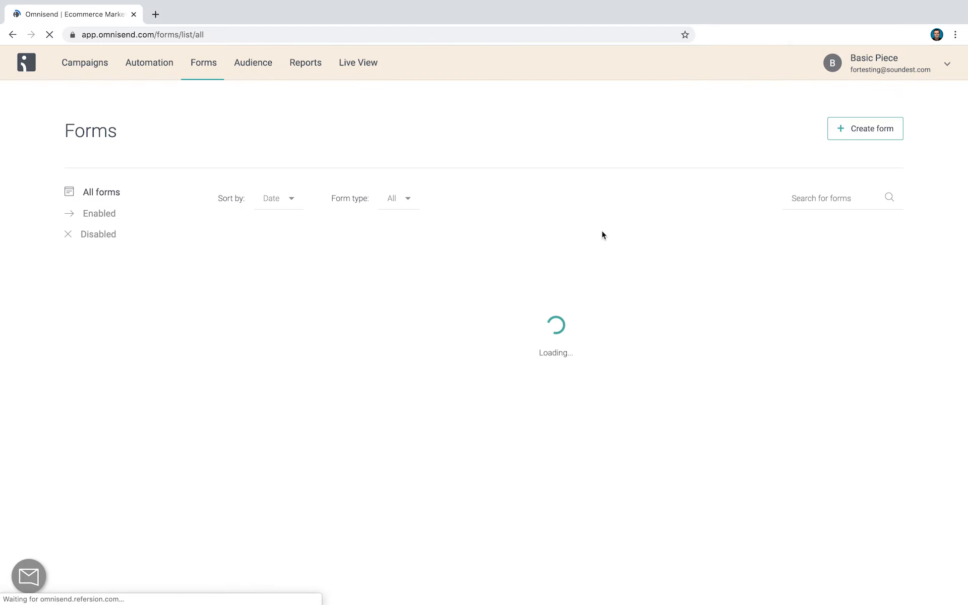
# Start a new automation workflow and show the workflow templates for repeat buyers
pyautogui.click(176, 70)
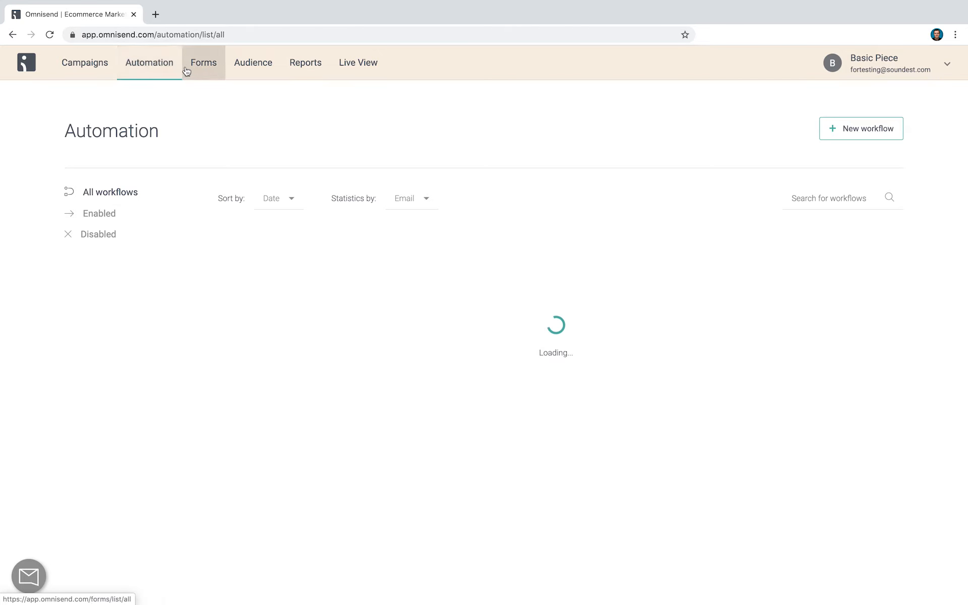
pyautogui.click(868, 130)
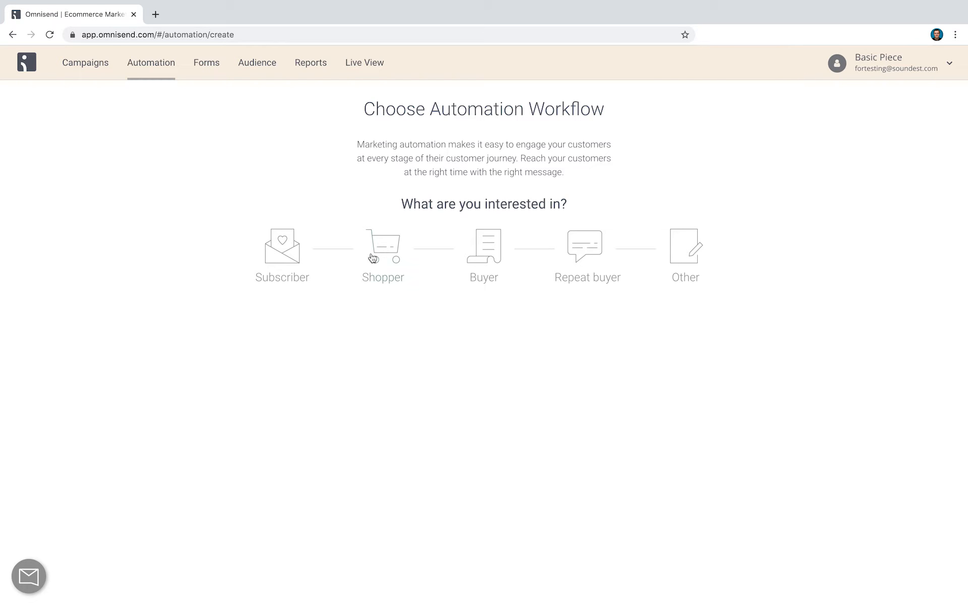
pyautogui.click(580, 257)
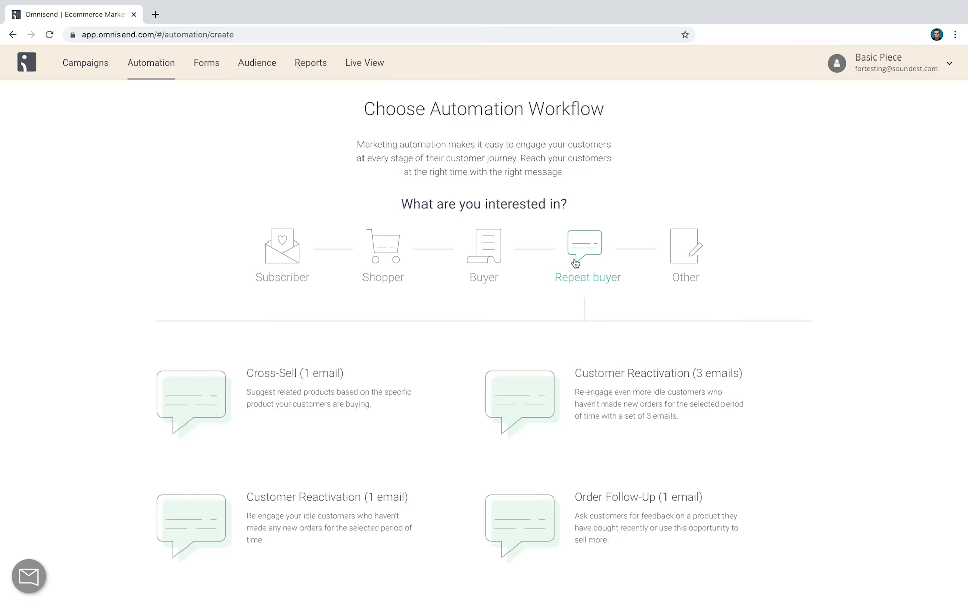
# Compare the automation workflow templates offered for the Subscriber, Shopper and Buyer stages
pyautogui.click(288, 259)
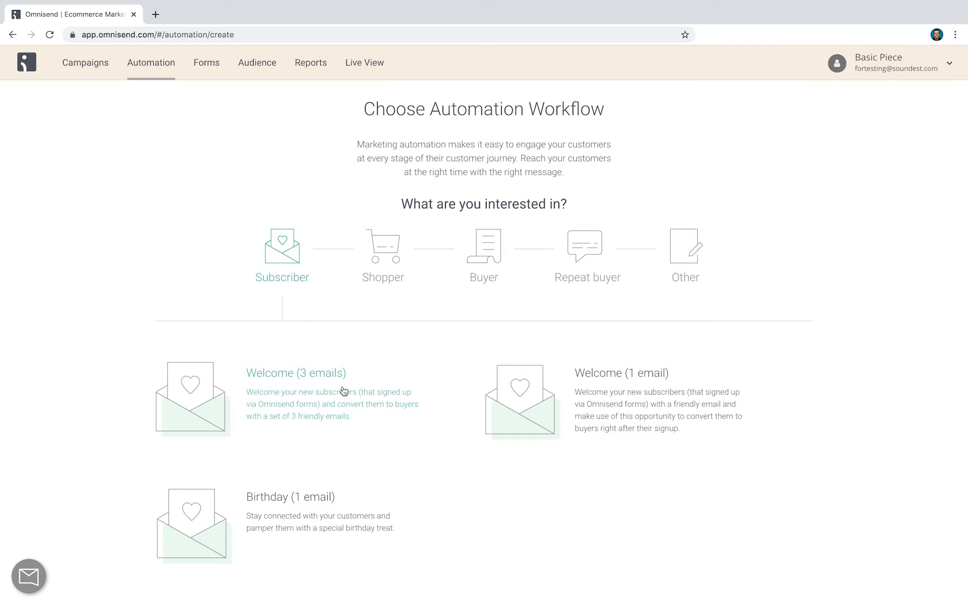
pyautogui.click(390, 250)
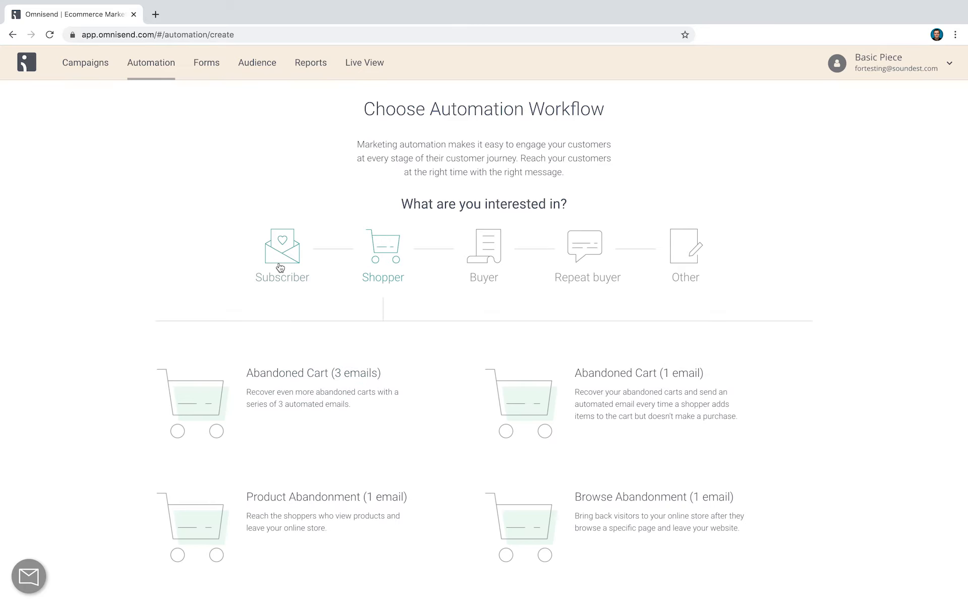
pyautogui.click(282, 266)
pyautogui.click(379, 264)
pyautogui.click(305, 257)
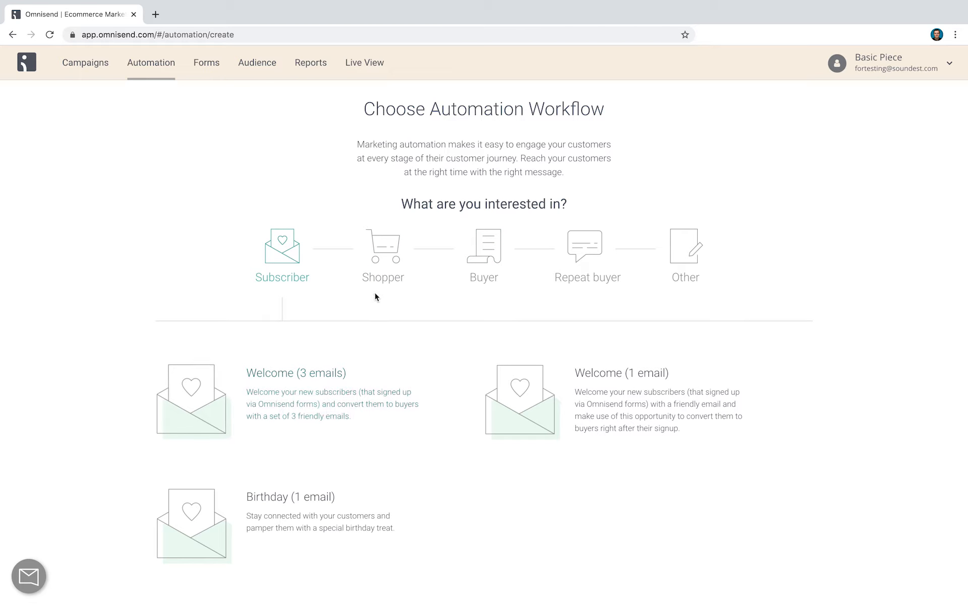
pyautogui.click(379, 263)
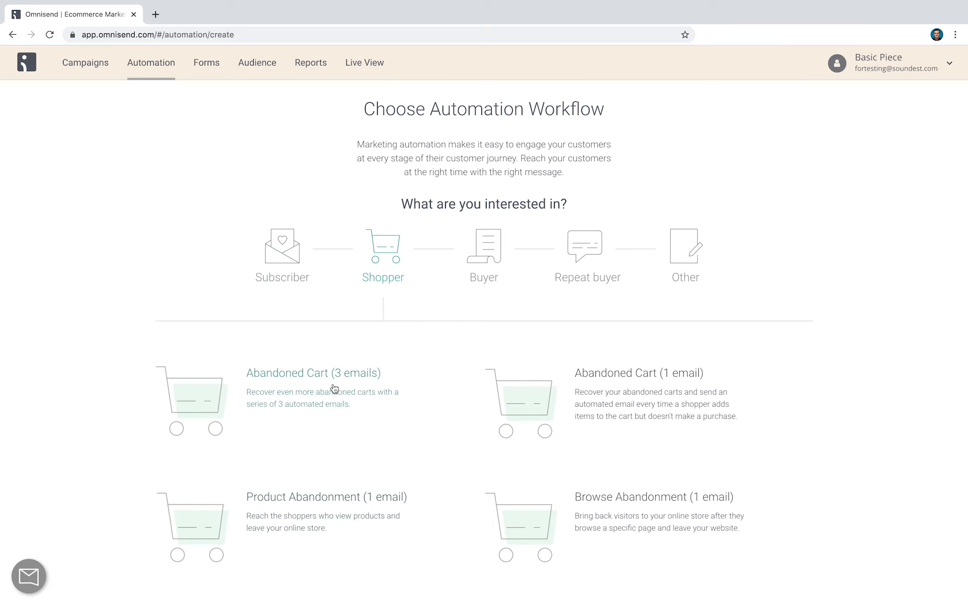
pyautogui.click(475, 280)
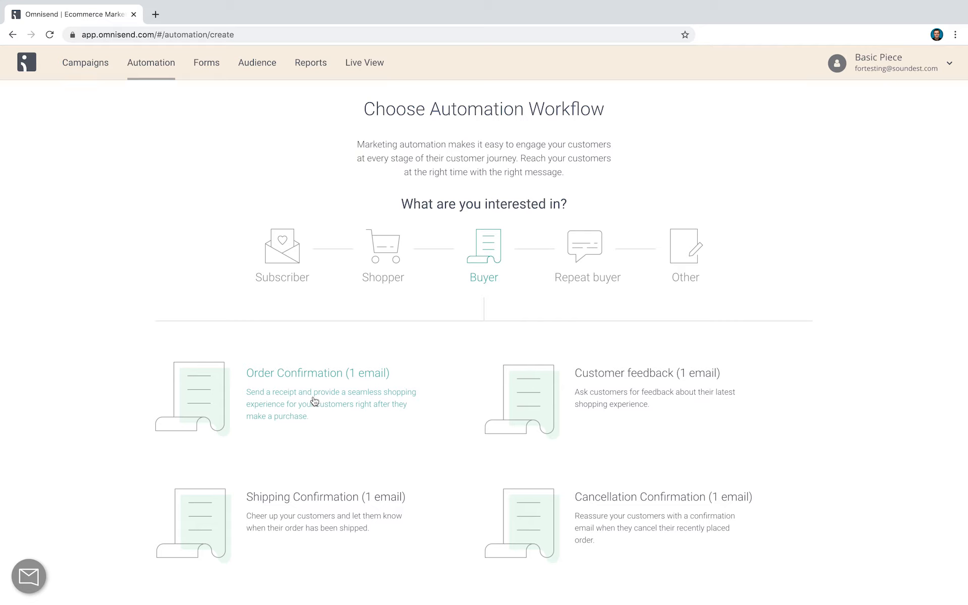
# Create a workflow from the Shopper stage's Abandoned Cart (3 emails) template and open it for editing
pyautogui.click(570, 258)
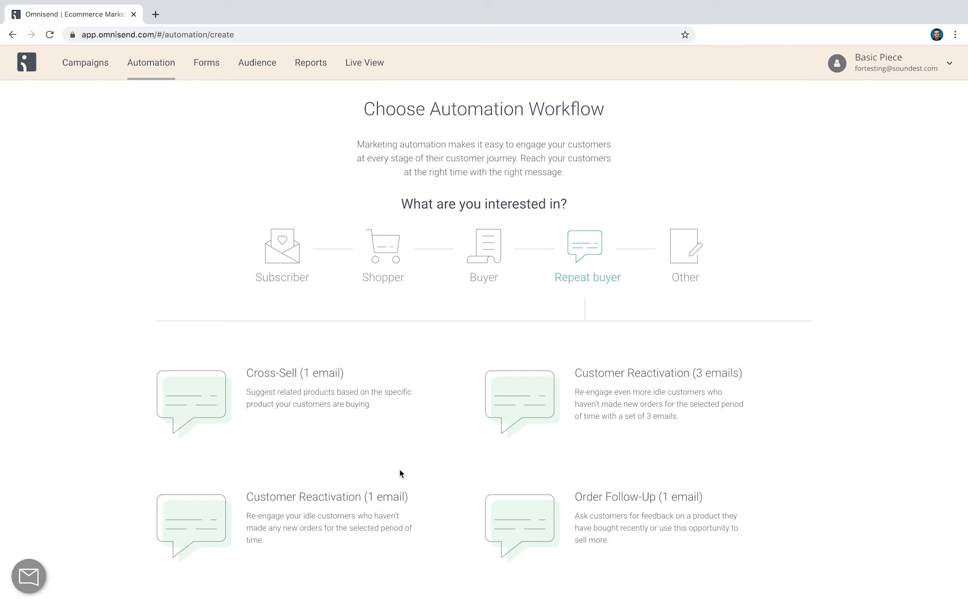
pyautogui.click(392, 246)
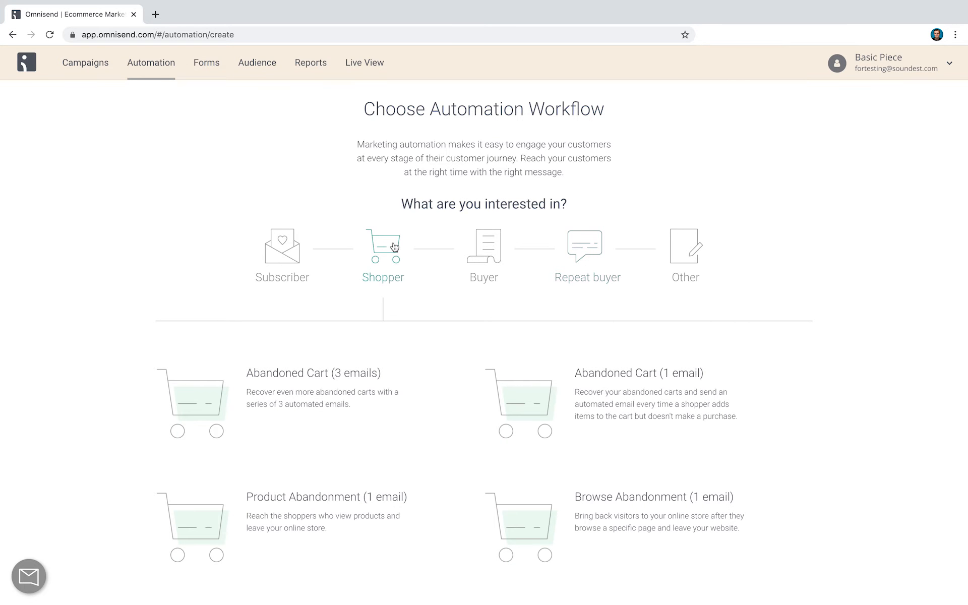
pyautogui.click(343, 372)
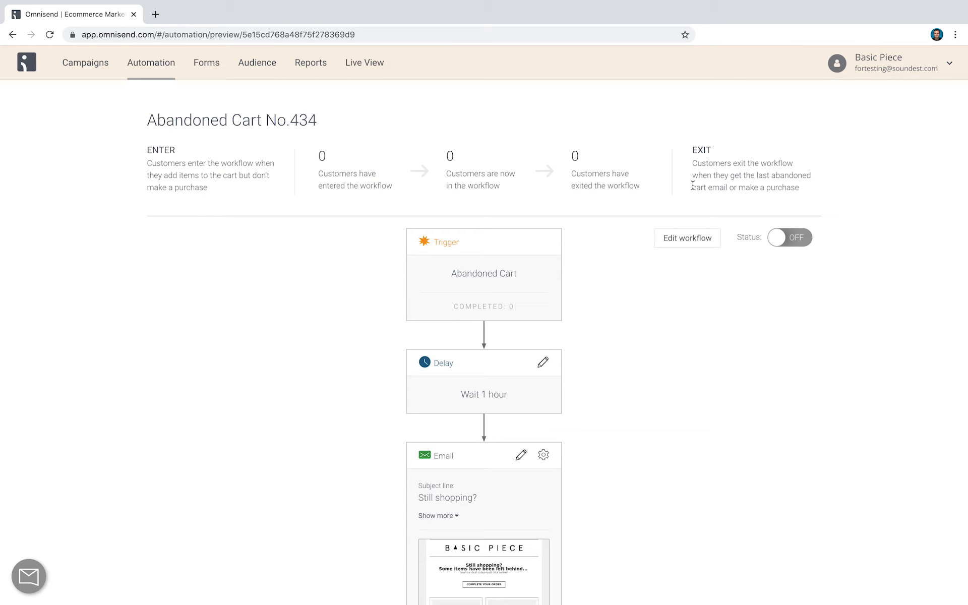
pyautogui.click(694, 246)
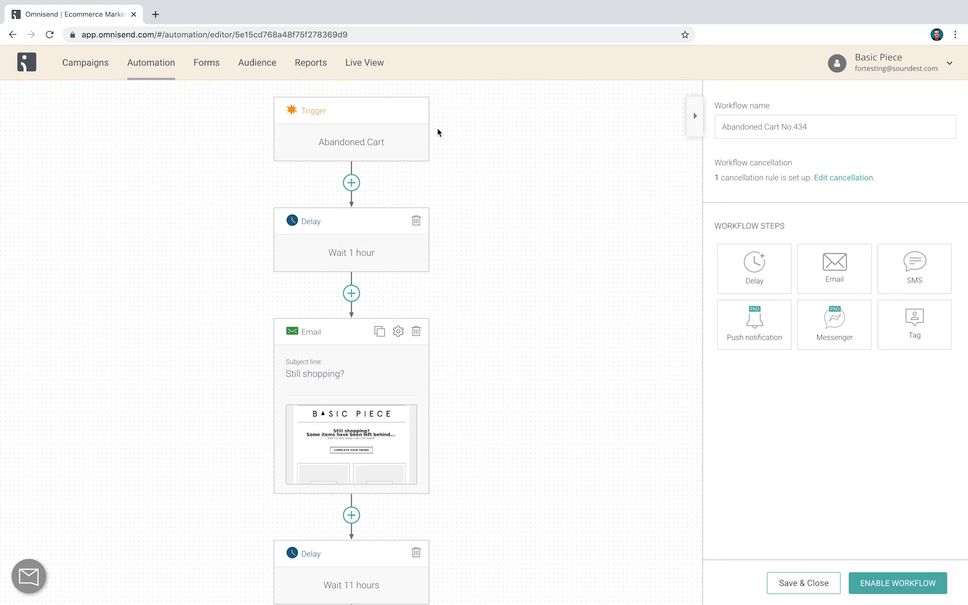
# Check the trigger events available for the Abandoned Cart workflow without changing the trigger
pyautogui.scroll(-5, 398, 269)
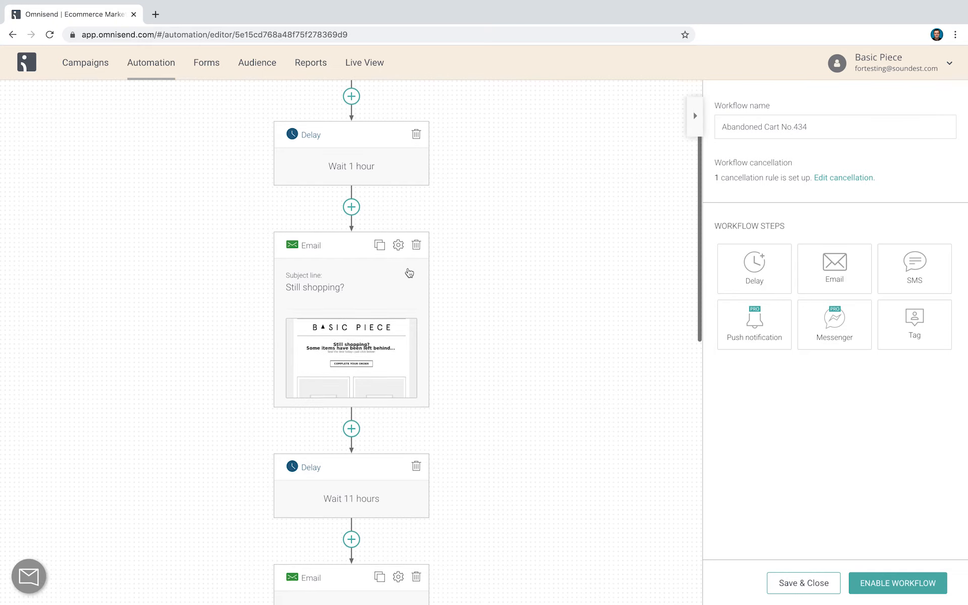
pyautogui.scroll(5, 409, 272)
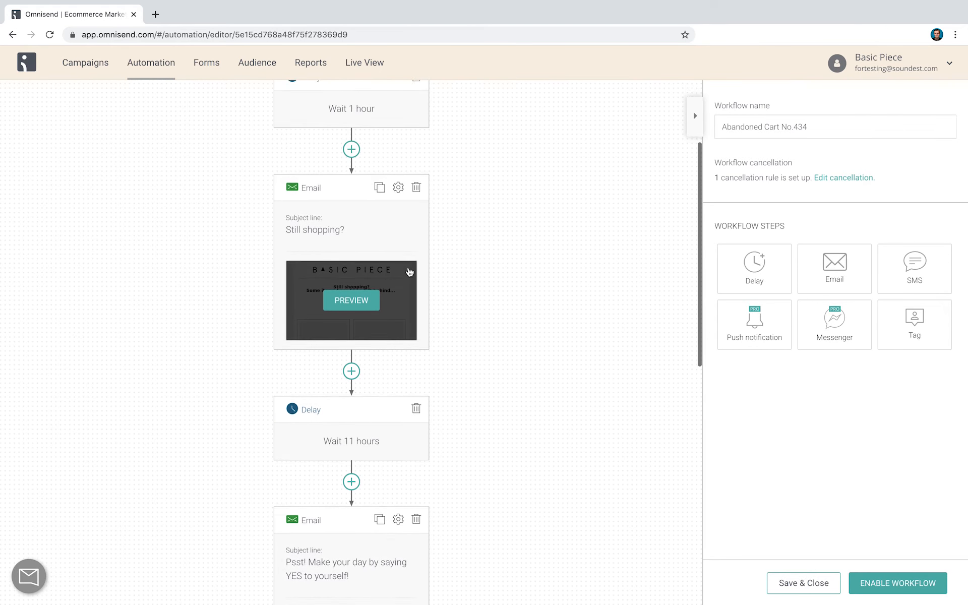
pyautogui.click(335, 143)
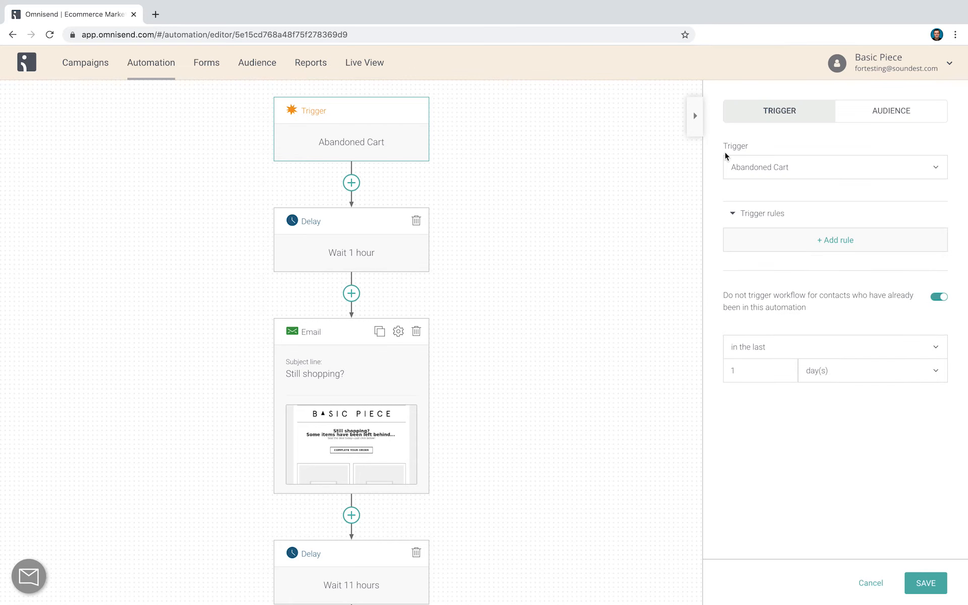
pyautogui.click(771, 168)
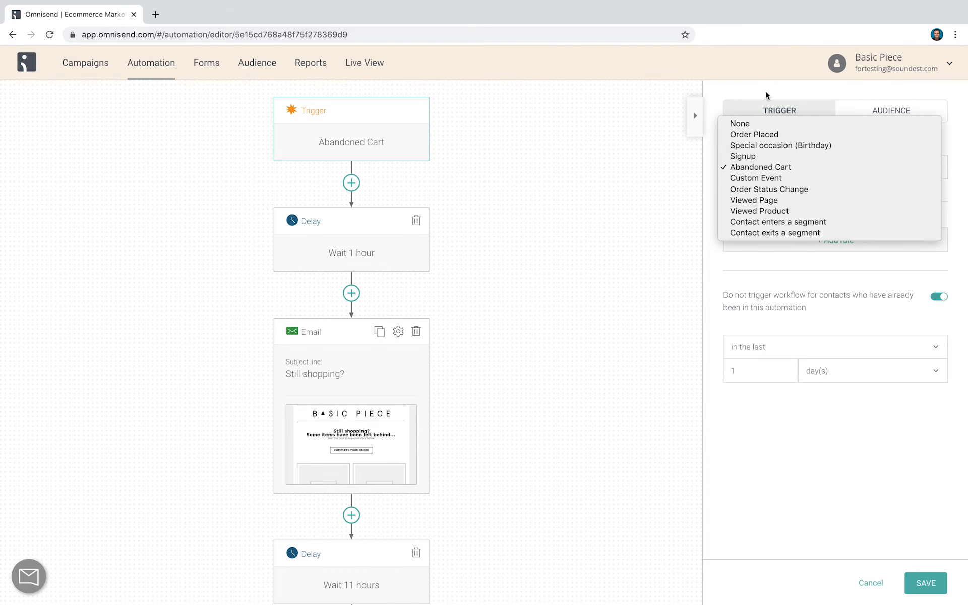
pyautogui.click(654, 209)
# Check the 1-hour delay's time settings and review the remaining delays and emails in the workflow
pyautogui.click(374, 252)
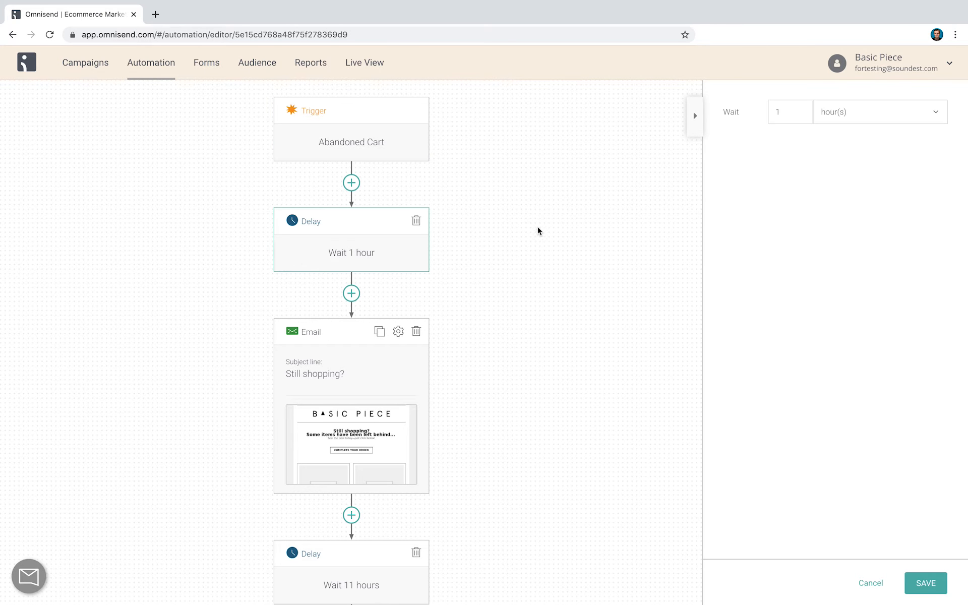
pyautogui.click(821, 116)
pyautogui.scroll(-2, 560, 220)
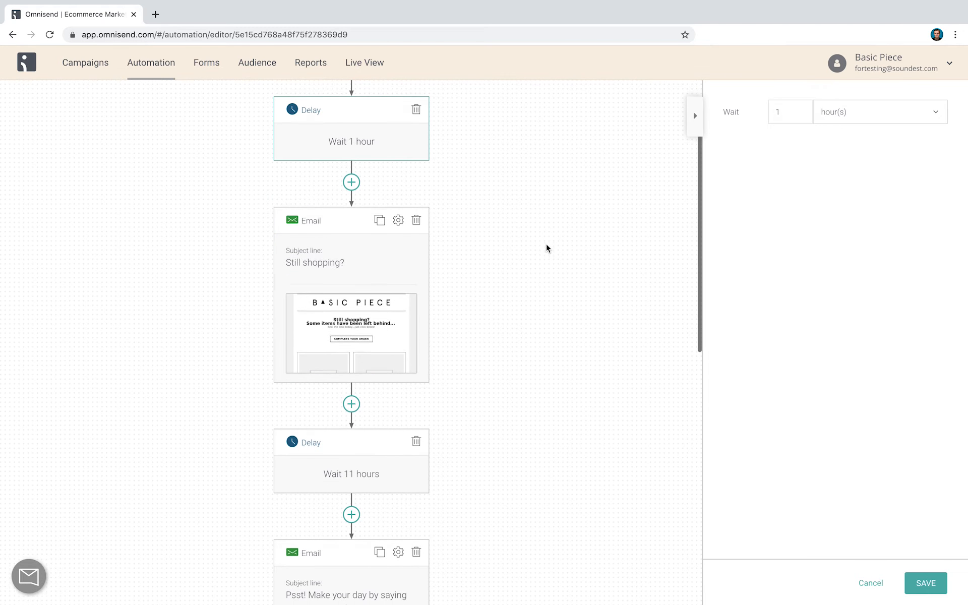
pyautogui.scroll(-10, 463, 235)
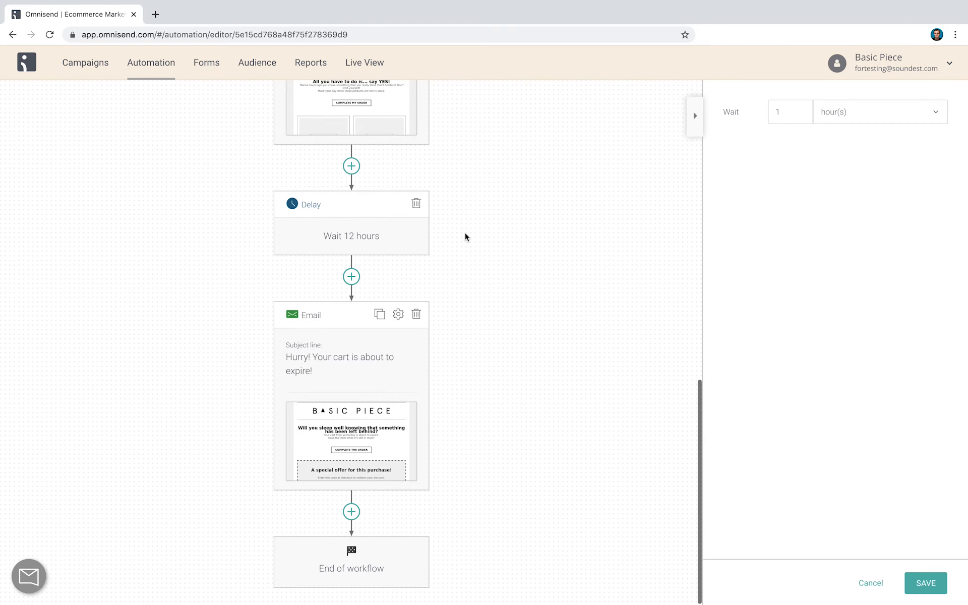
pyautogui.scroll(12, 464, 237)
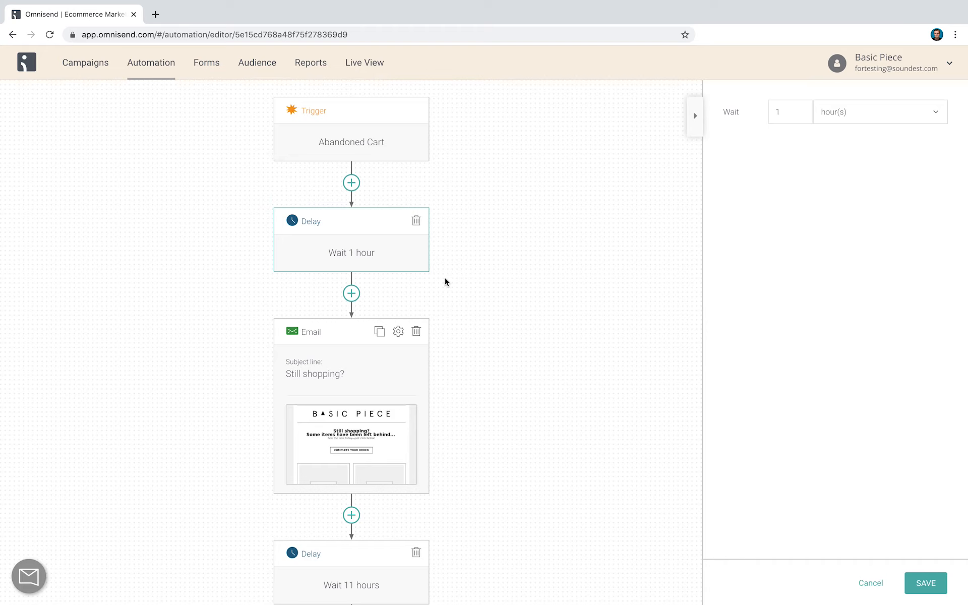
# Insert a Messenger message after the 1-hour delay and a push notification after the 11-hour delay
pyautogui.click(351, 295)
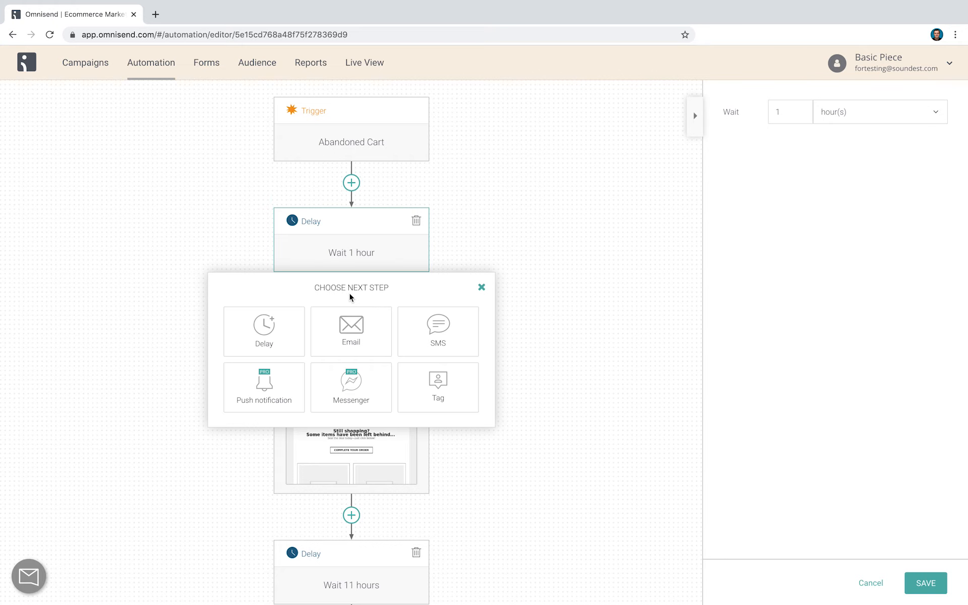
pyautogui.click(365, 391)
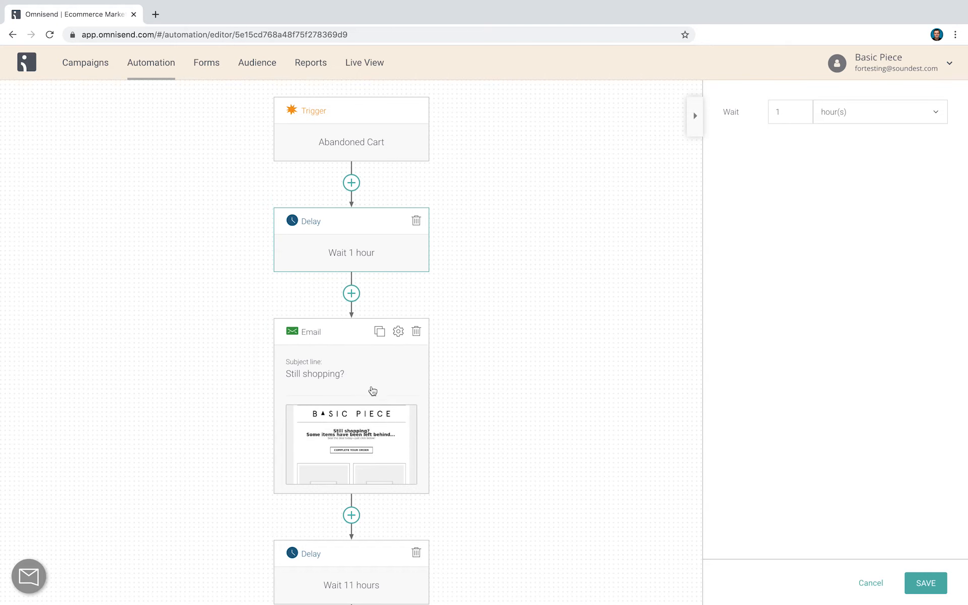
pyautogui.scroll(-7, 398, 462)
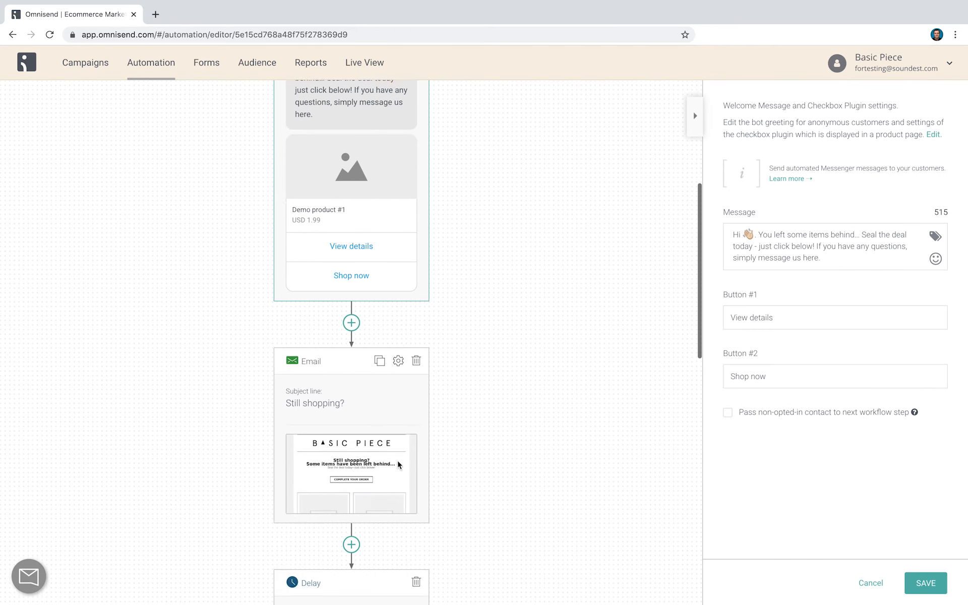
pyautogui.scroll(-3, 399, 461)
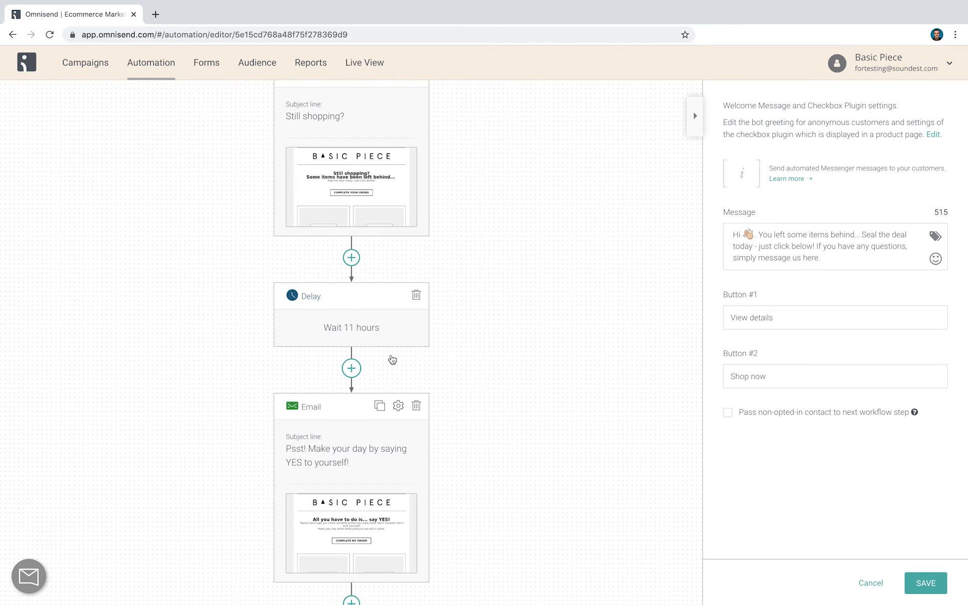
pyautogui.scroll(-2, 393, 361)
pyautogui.click(351, 308)
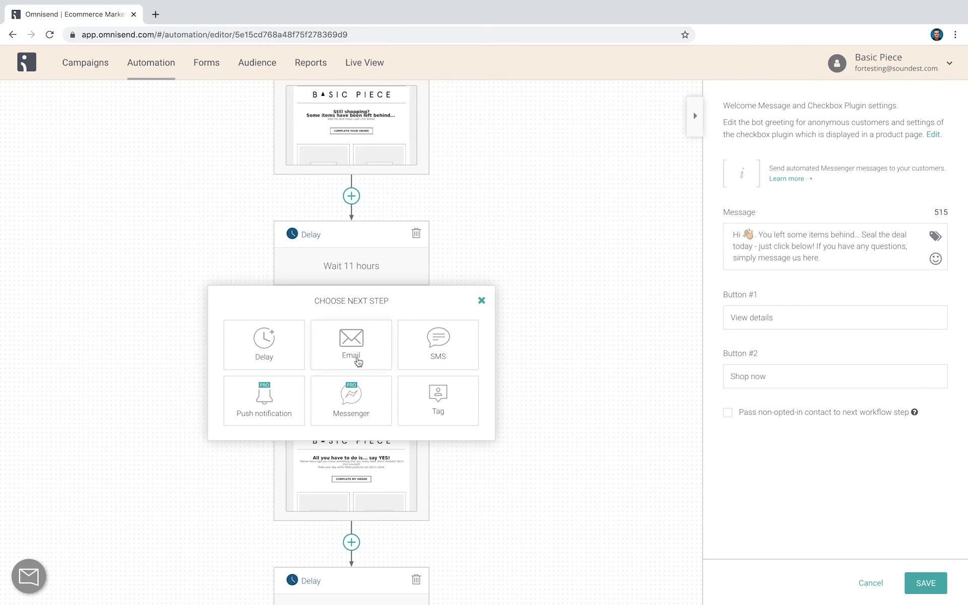
pyautogui.click(295, 397)
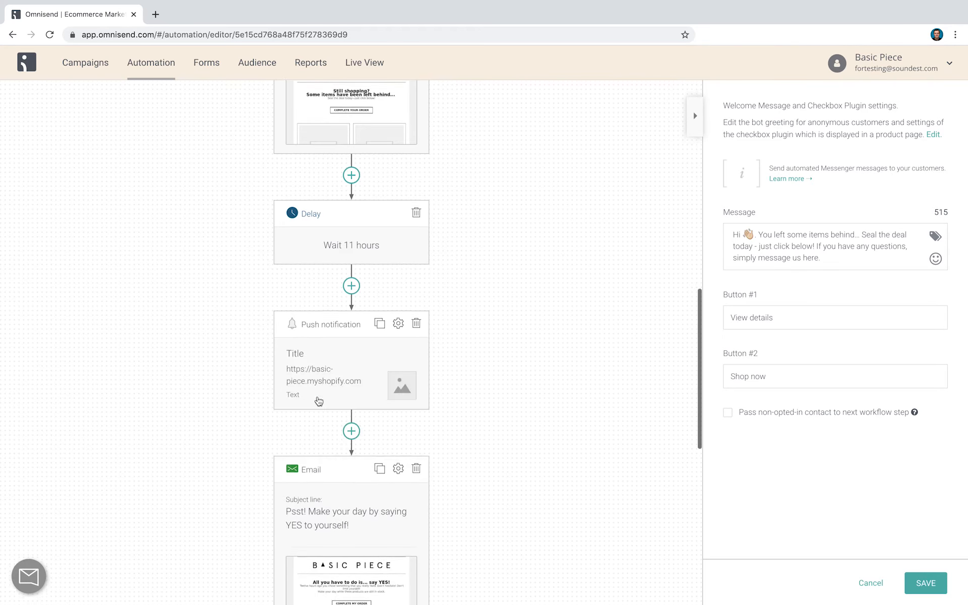
# Add an SMS message after the 12-hour delay in the workflow
pyautogui.scroll(-5, 354, 338)
pyautogui.scroll(-5, 363, 439)
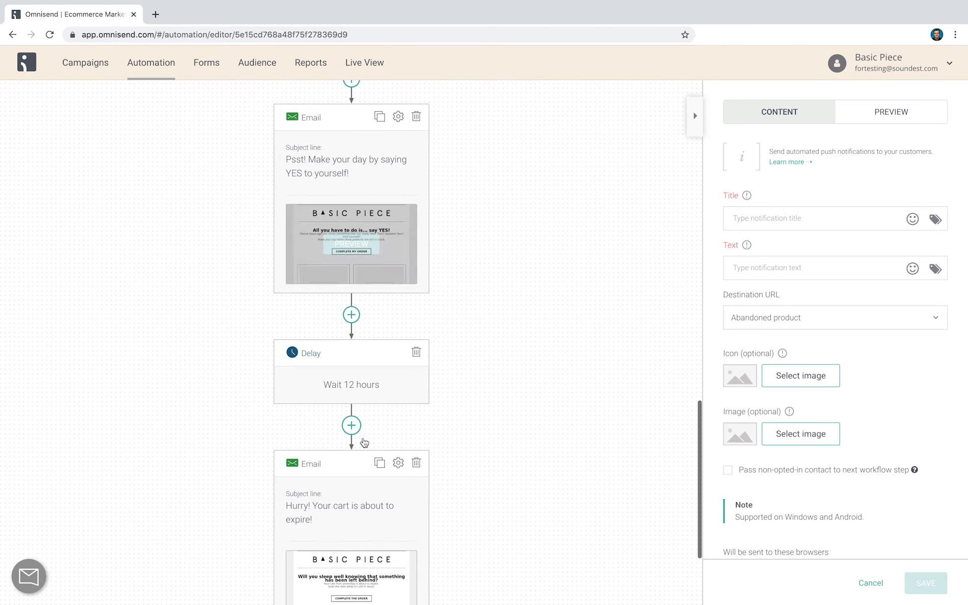
pyautogui.click(359, 428)
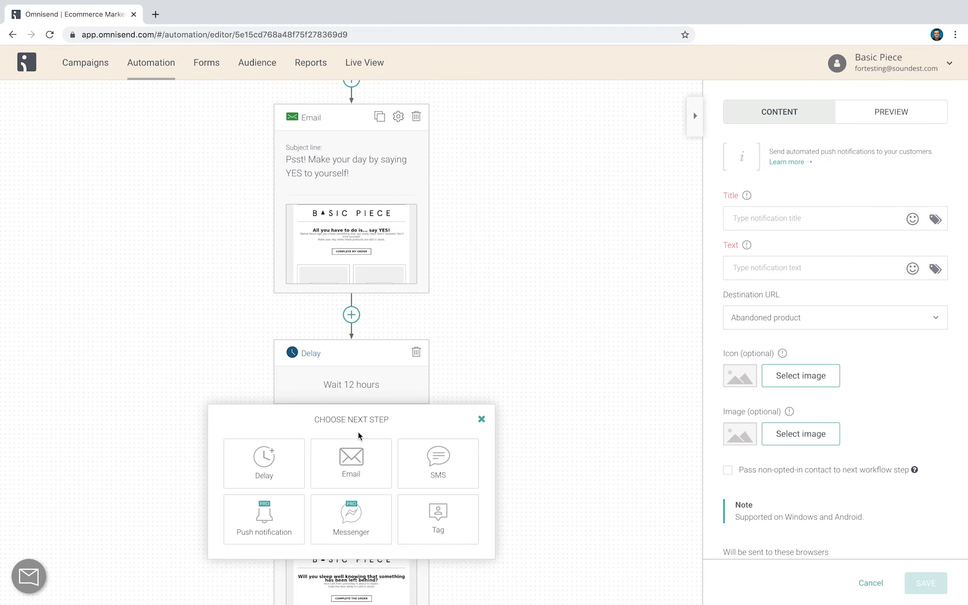
pyautogui.click(436, 471)
# Review the sequence of Messenger, email, push notification and SMS messages from the trigger to the end of the workflow
pyautogui.scroll(-6, 437, 472)
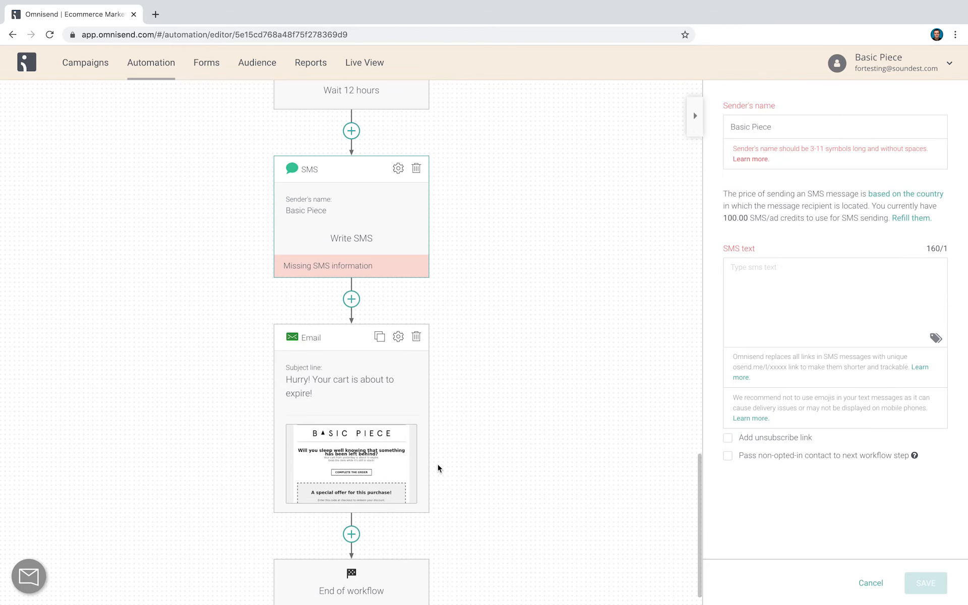
pyautogui.scroll(3, 439, 467)
pyautogui.scroll(-3, 439, 467)
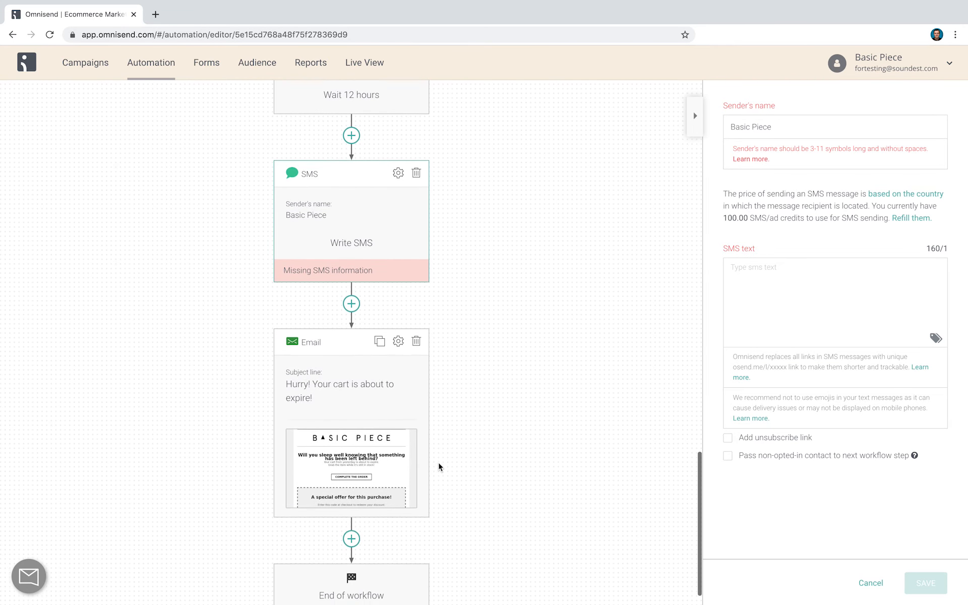
pyautogui.scroll(4, 438, 467)
pyautogui.scroll(5, 439, 467)
pyautogui.scroll(-1, 439, 467)
pyautogui.scroll(4, 438, 467)
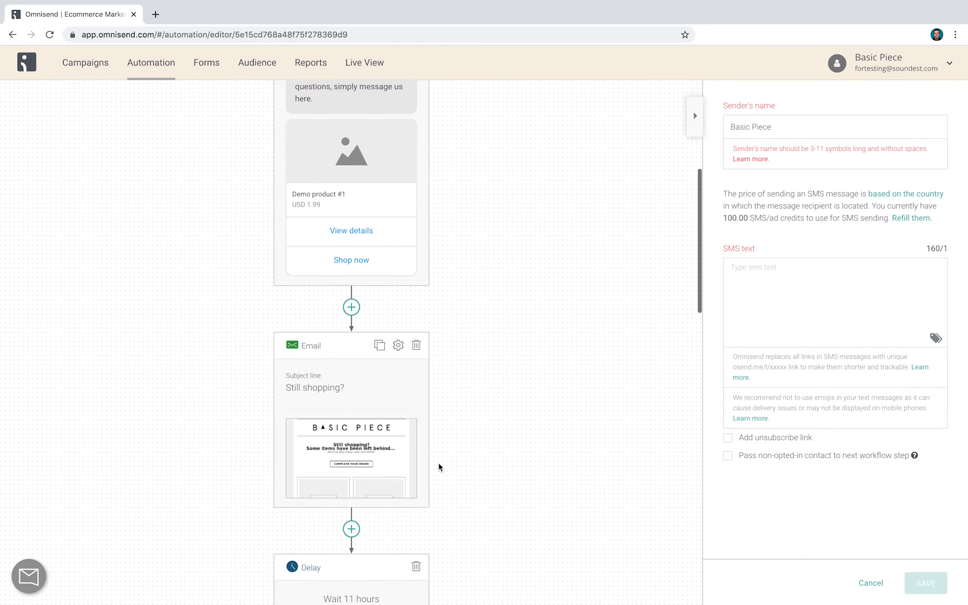
pyautogui.scroll(5, 439, 462)
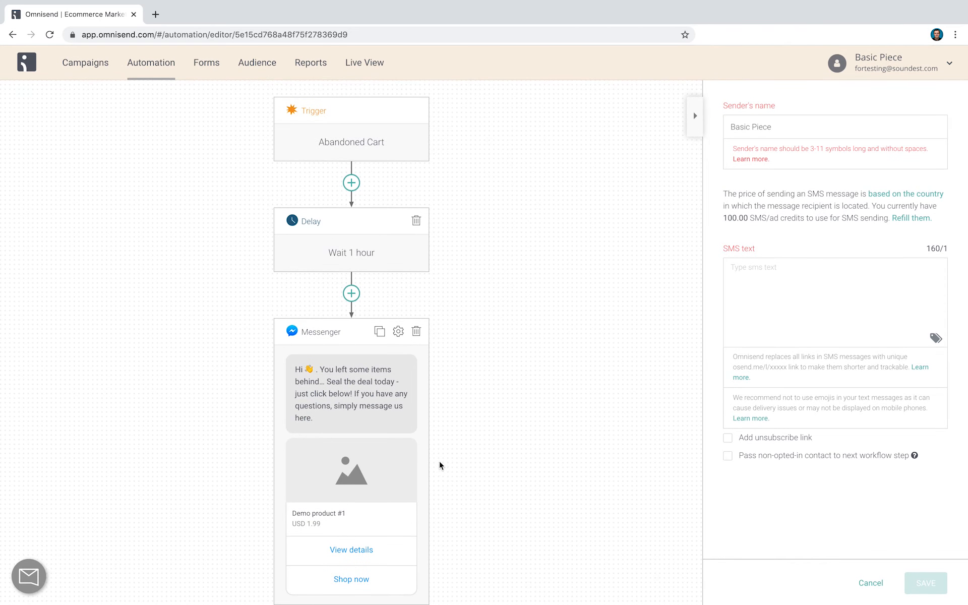
pyautogui.scroll(-1, 442, 461)
pyautogui.scroll(1, 444, 461)
pyautogui.scroll(-2, 443, 455)
pyautogui.scroll(-1, 445, 458)
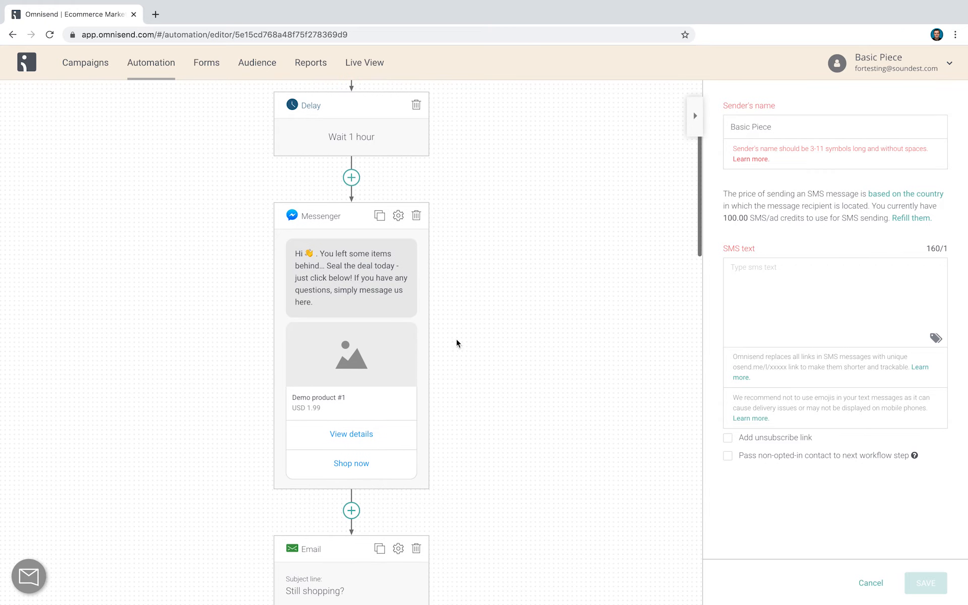
pyautogui.scroll(-3, 469, 417)
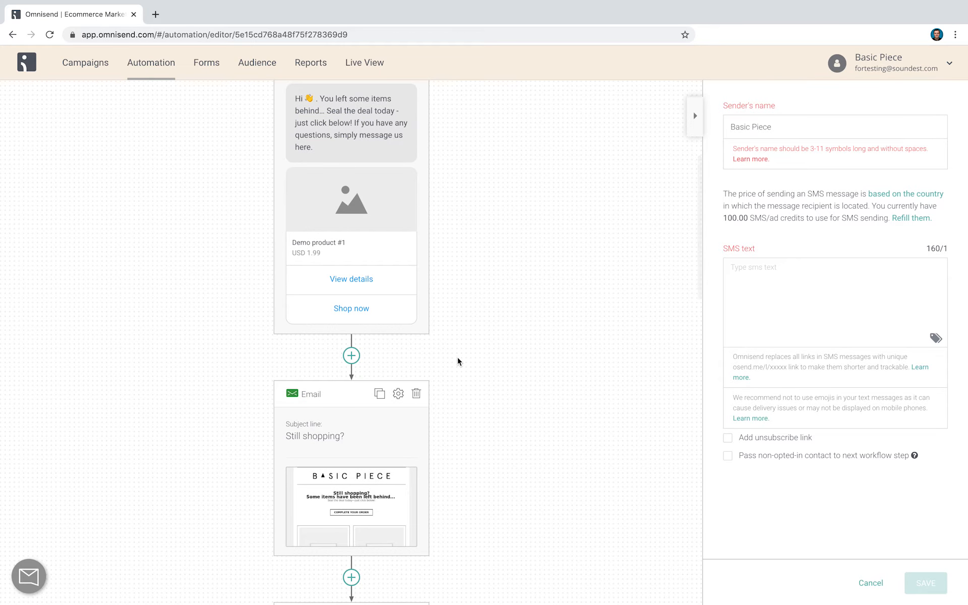
pyautogui.scroll(3, 458, 358)
pyautogui.scroll(-1, 457, 358)
pyautogui.scroll(-2, 457, 361)
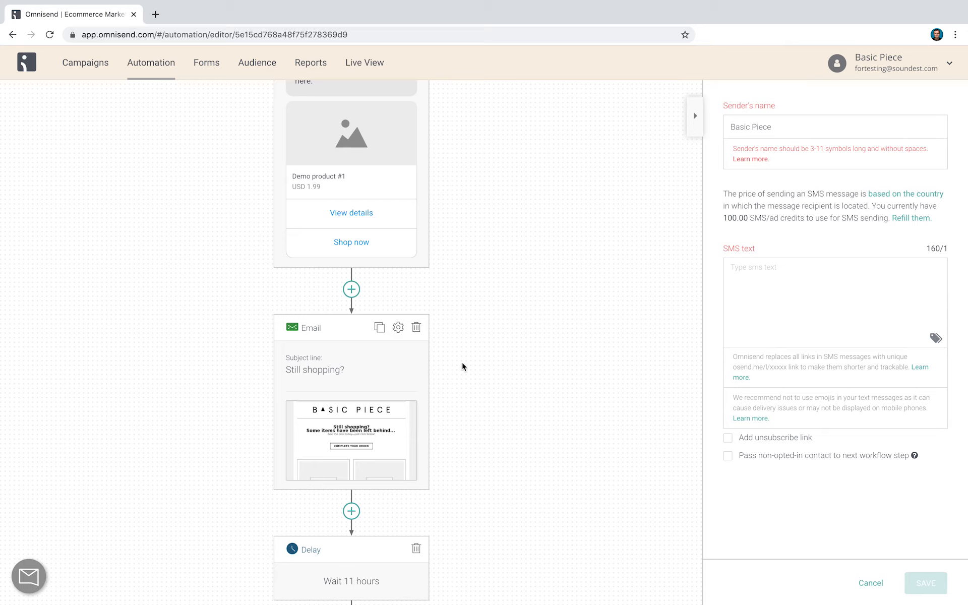
pyautogui.click(694, 119)
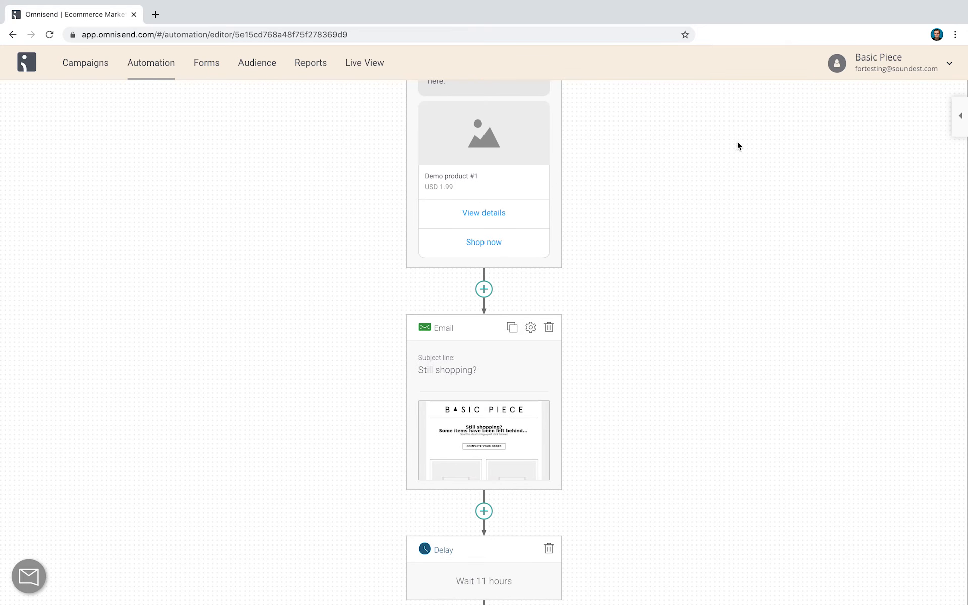
pyautogui.scroll(7, 632, 206)
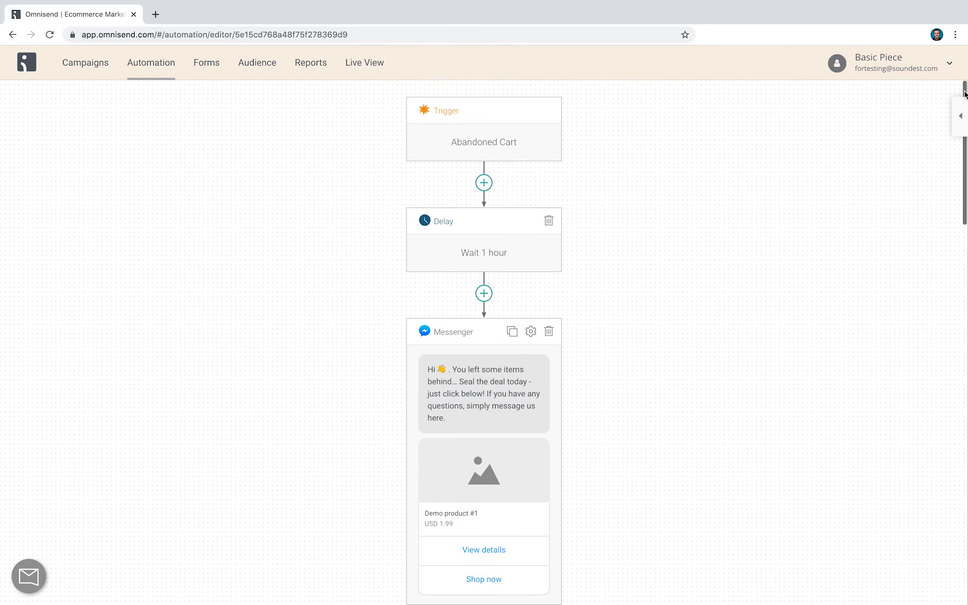
# Try to set the SMS sender's name to BasicPiece
pyautogui.click(960, 114)
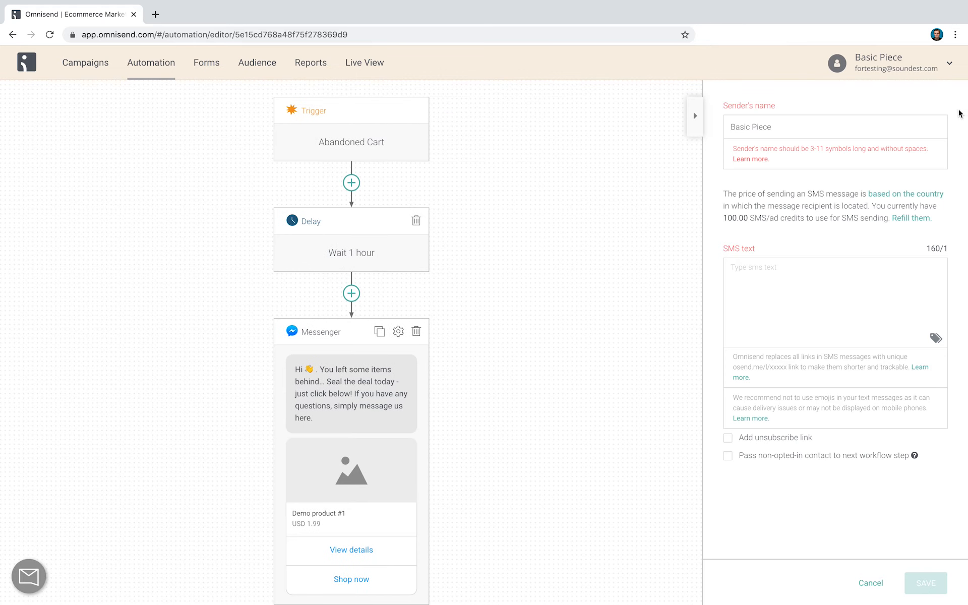
pyautogui.click(753, 128)
pyautogui.press('BackSpace')
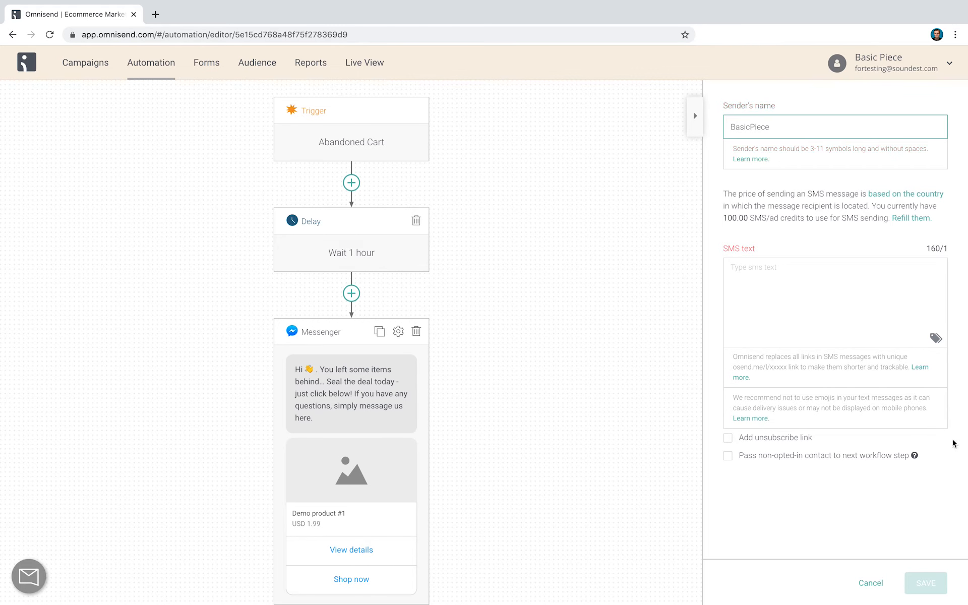
pyautogui.click(872, 586)
# Review the workflow's cancellation trigger and its rules without changing them
pyautogui.click(786, 195)
pyautogui.click(760, 136)
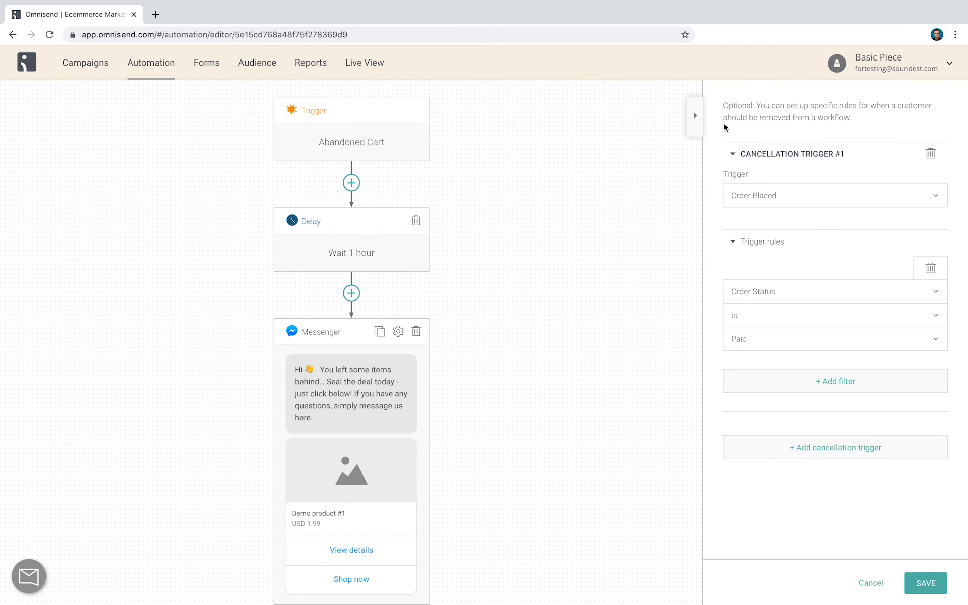
pyautogui.click(696, 116)
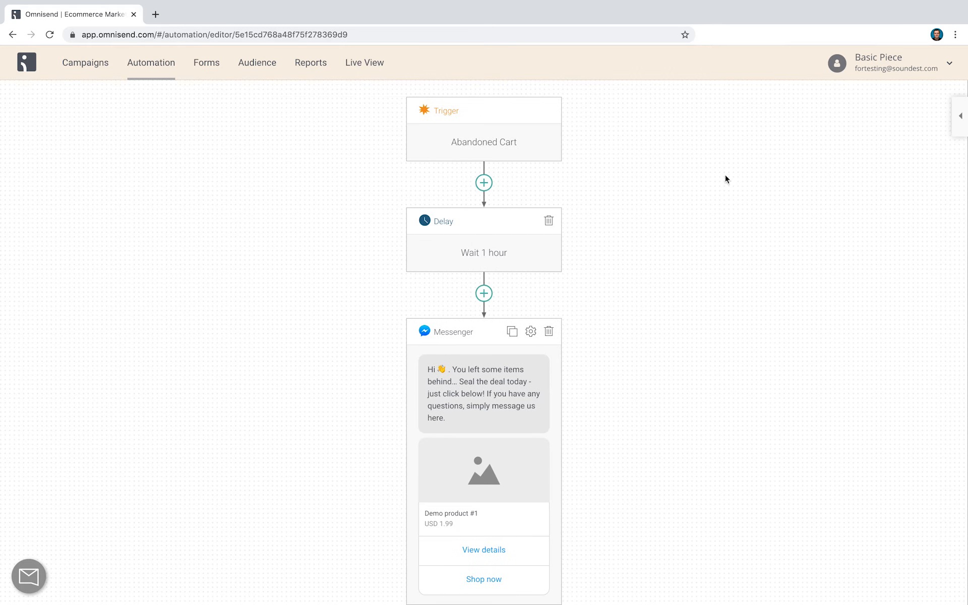
# Open the content of the workflow's "Still shopping?" email for editing and look over its current layout
pyautogui.scroll(-9, 487, 370)
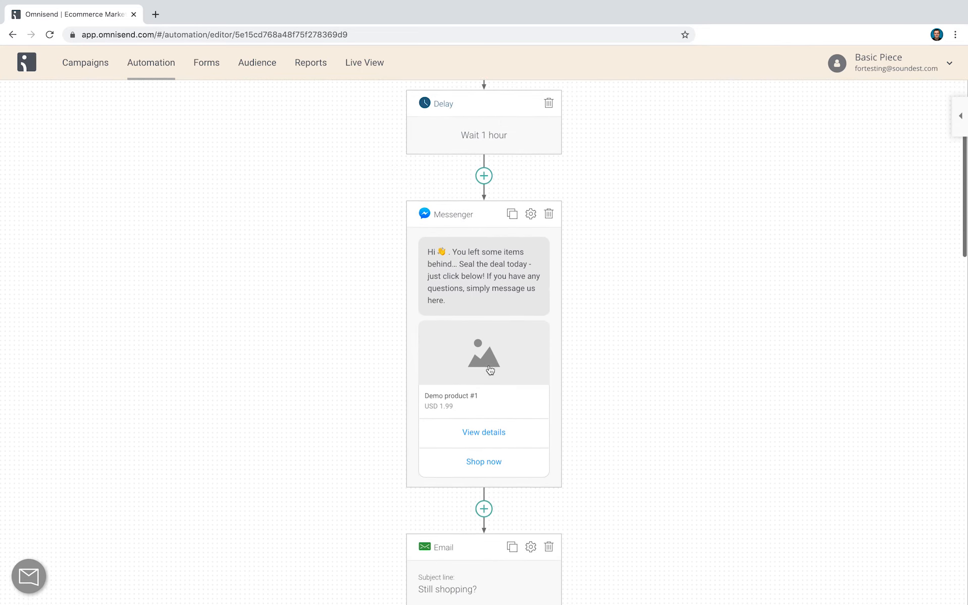
pyautogui.click(489, 369)
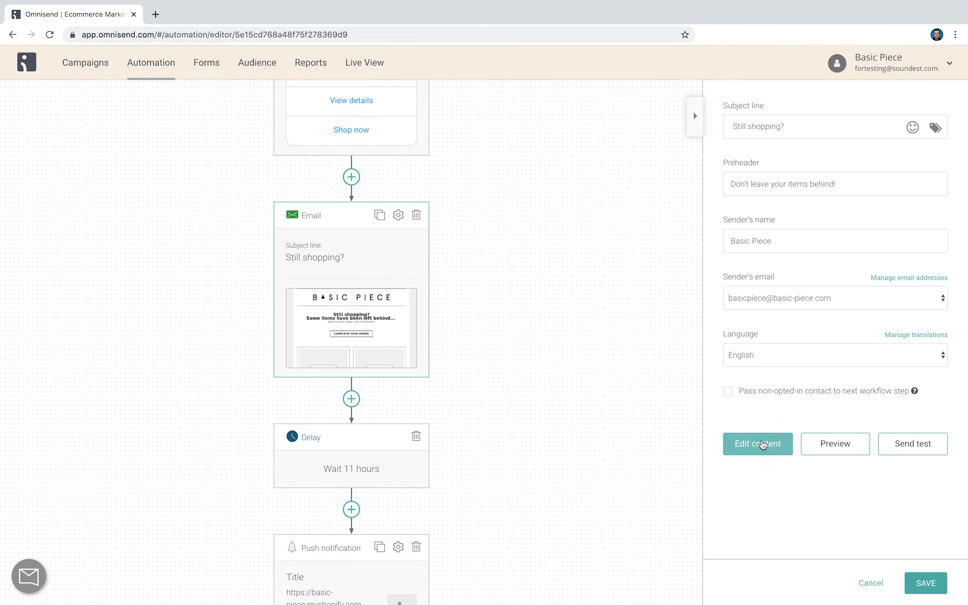
pyautogui.click(760, 444)
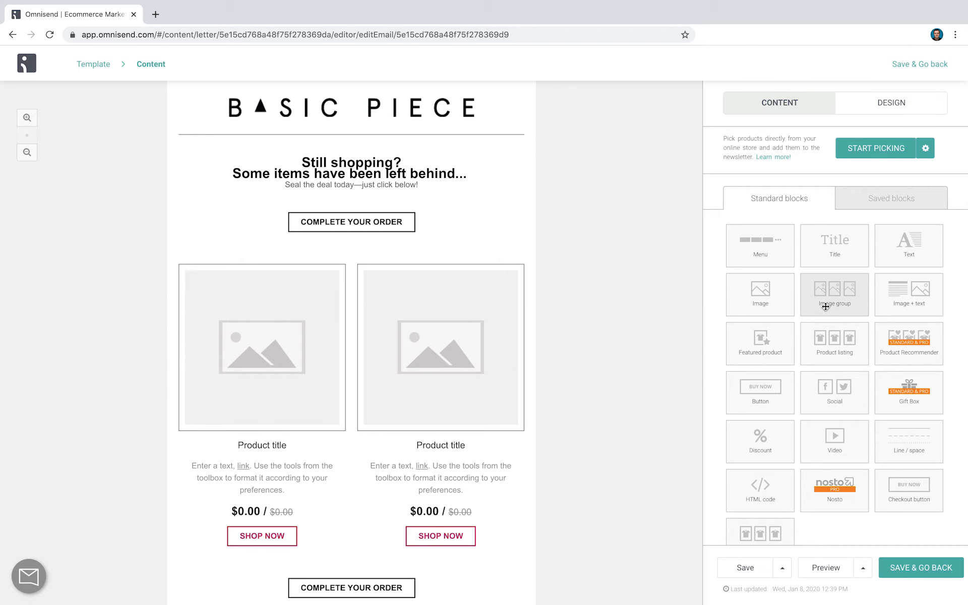
pyautogui.scroll(-3, 484, 353)
pyautogui.scroll(3, 484, 352)
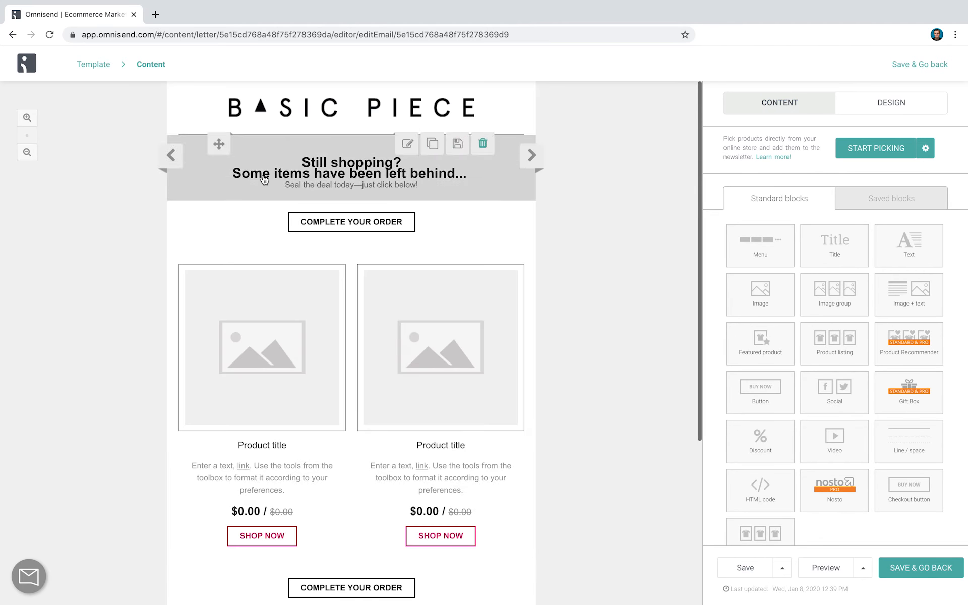
# Switch the email to the themed template Monochromatic and confirm the template change
pyautogui.click(94, 66)
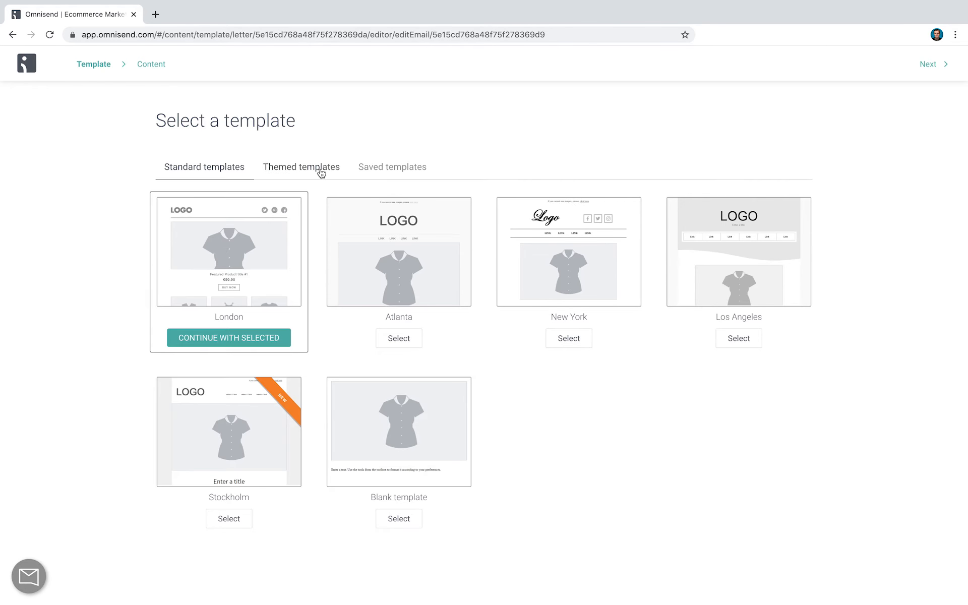
pyautogui.click(318, 171)
pyautogui.scroll(-10, 375, 196)
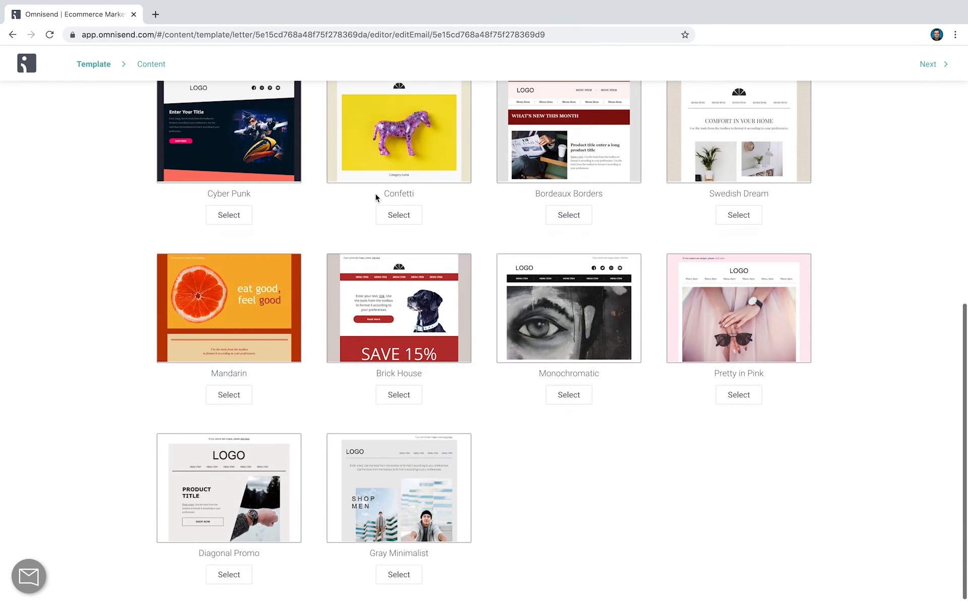
pyautogui.click(570, 396)
pyautogui.click(548, 185)
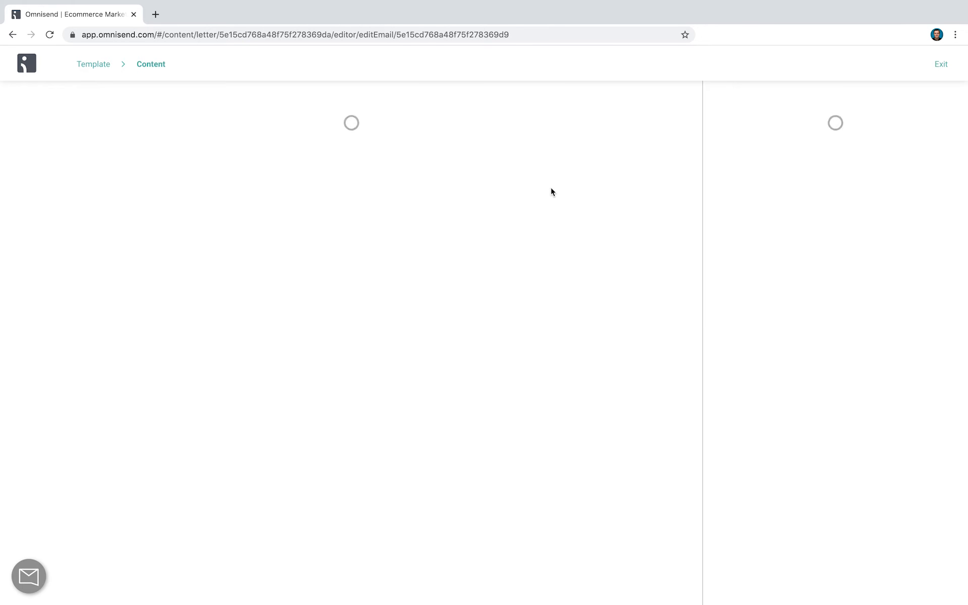
# Try a product listing block below the eye image, look through its content fields, and delete the block
pyautogui.scroll(-10, 511, 248)
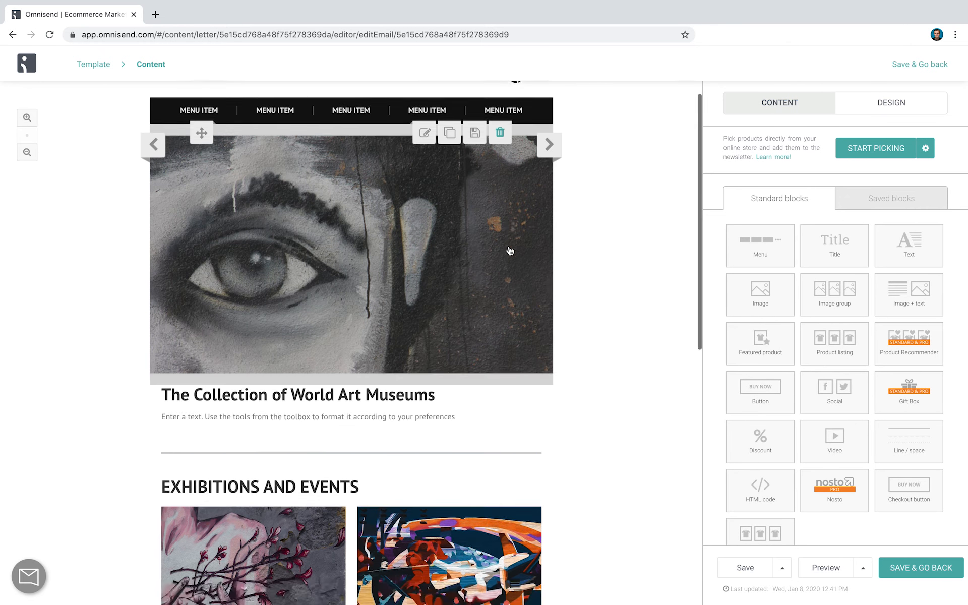
pyautogui.scroll(4, 513, 249)
pyautogui.scroll(4, 513, 249)
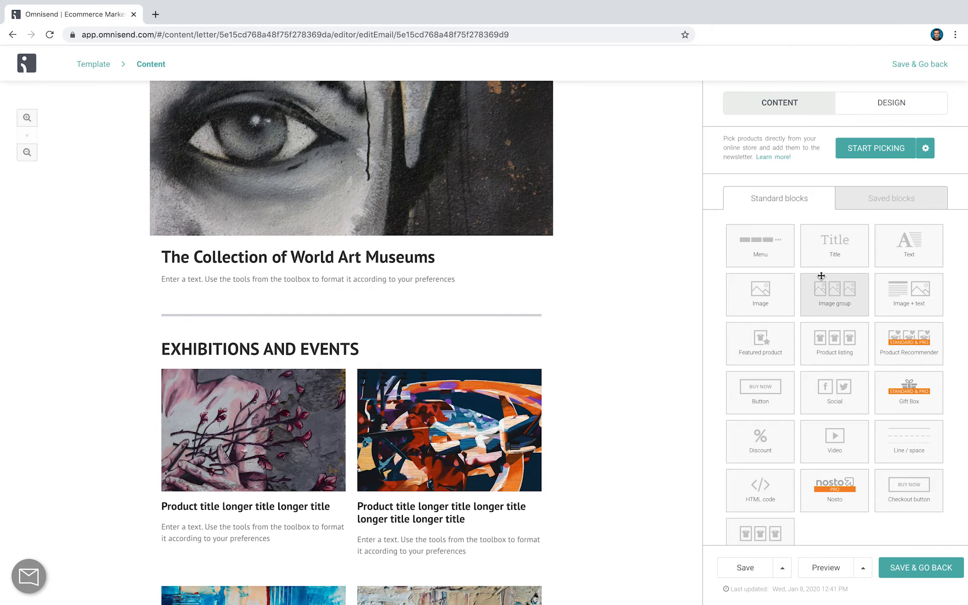
pyautogui.scroll(-1, 835, 353)
pyautogui.scroll(1, 834, 354)
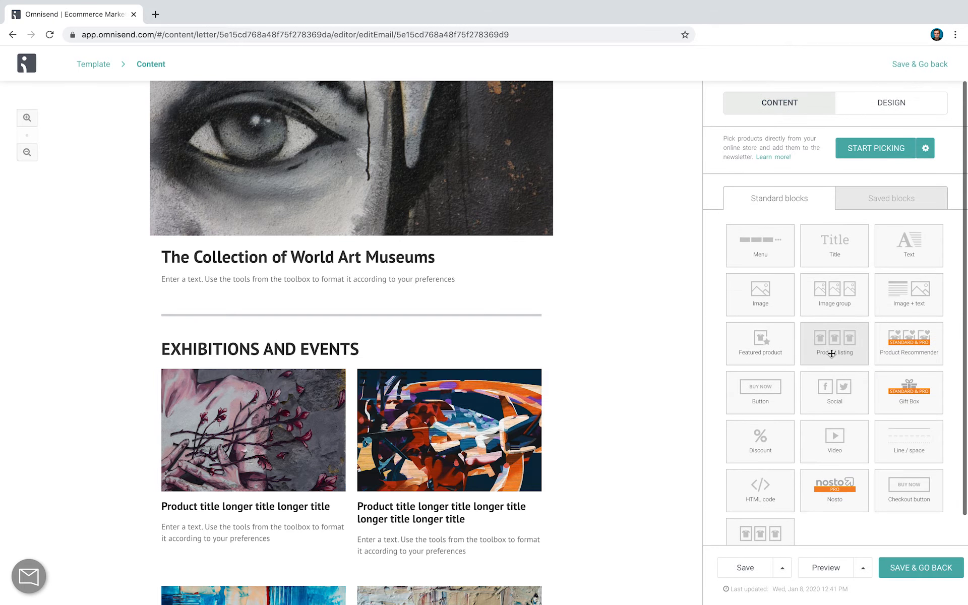
pyautogui.scroll(4, 540, 360)
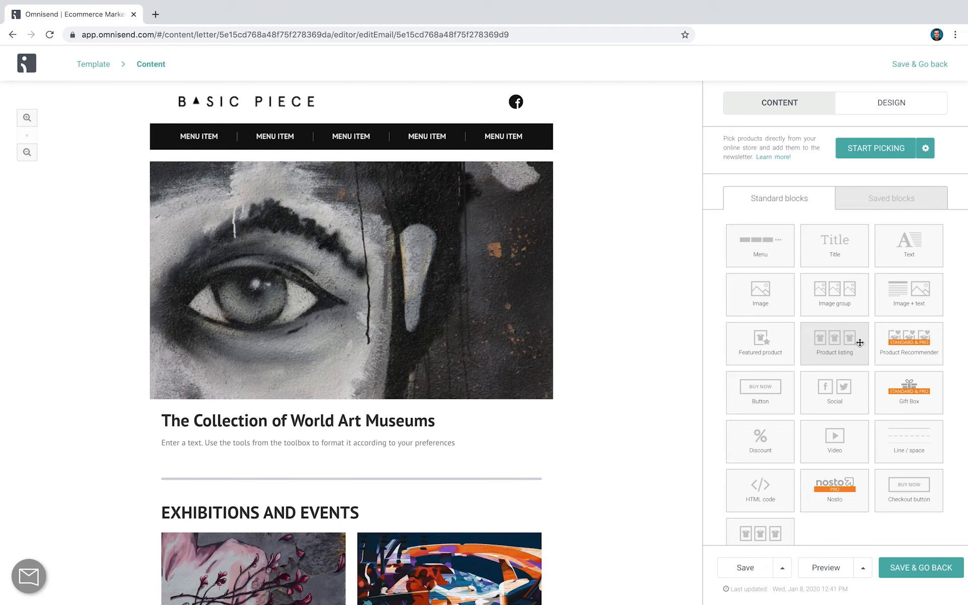
pyautogui.moveTo(860, 342); pyautogui.dragTo(422, 403)
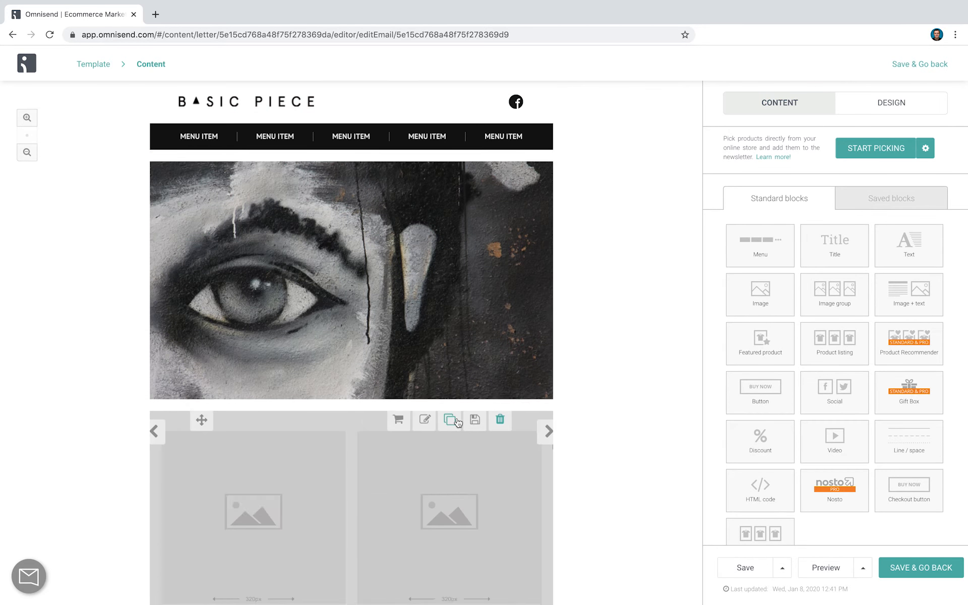
pyautogui.scroll(-4, 454, 416)
pyautogui.click(397, 341)
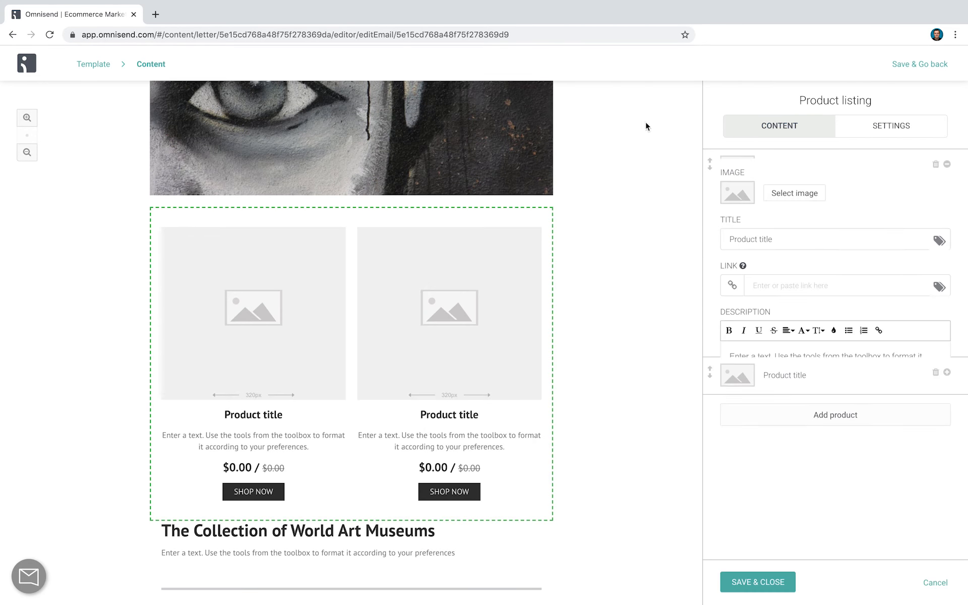
pyautogui.scroll(-1, 776, 257)
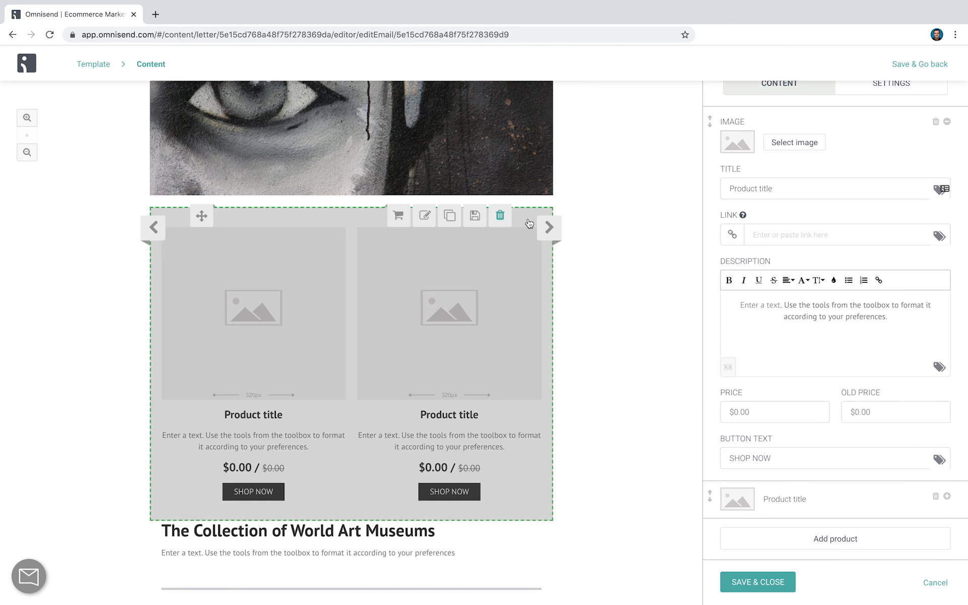
pyautogui.click(500, 215)
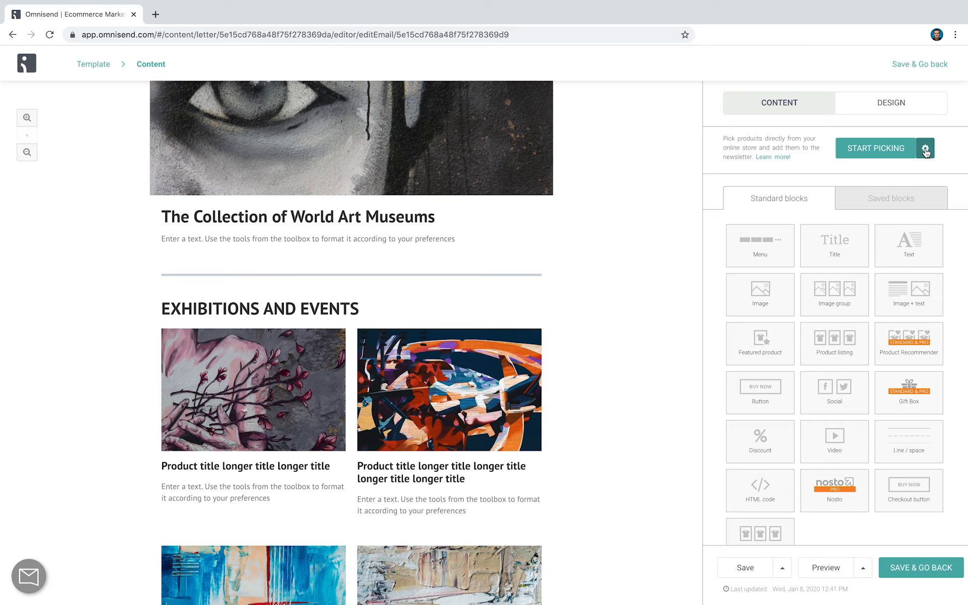
# Check the Product Picker settings and pick the White long jumper and the Deep V-neck bodysuit from the store into the email
pyautogui.click(925, 150)
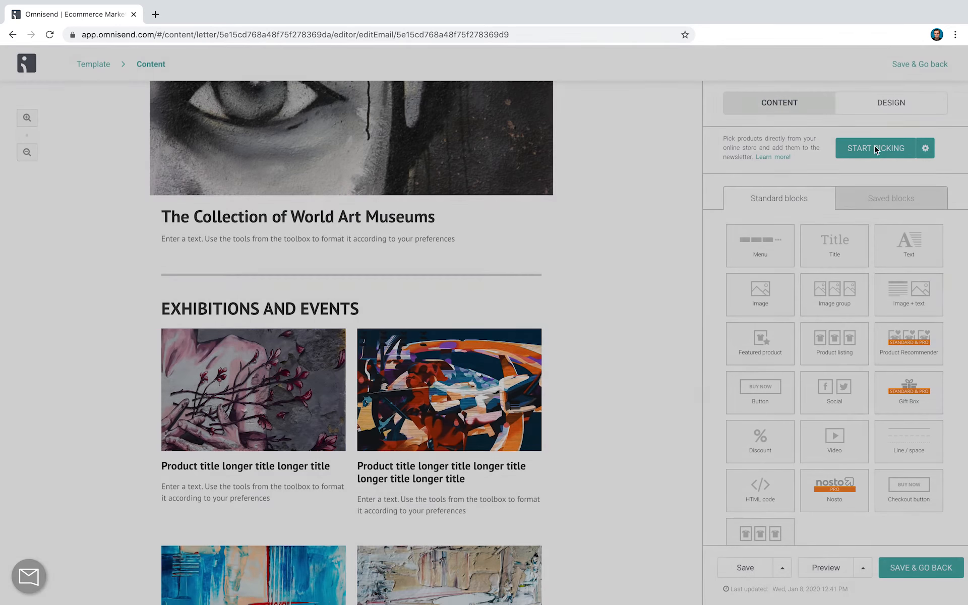
pyautogui.click(872, 151)
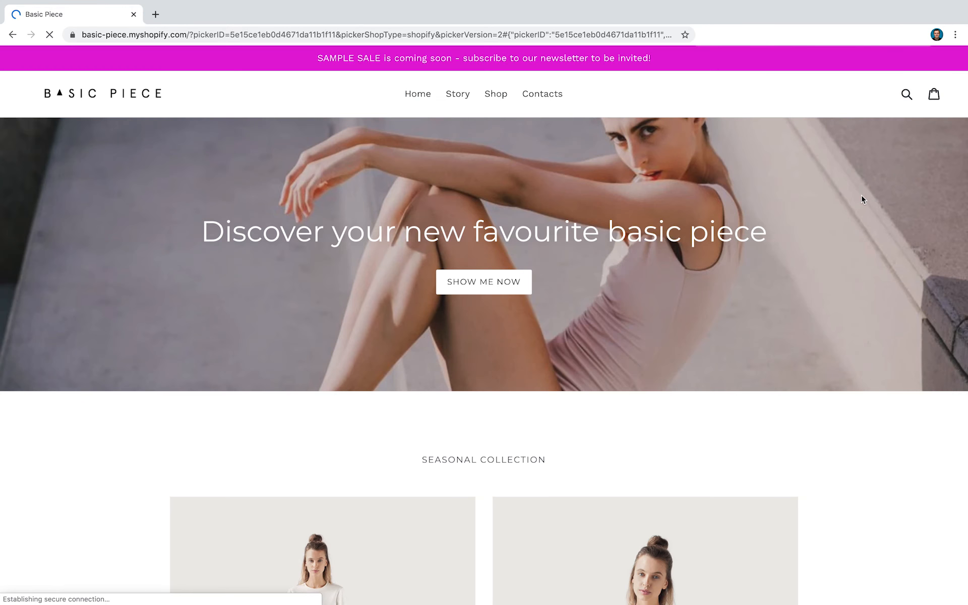
pyautogui.scroll(-5, 861, 196)
pyautogui.click(413, 338)
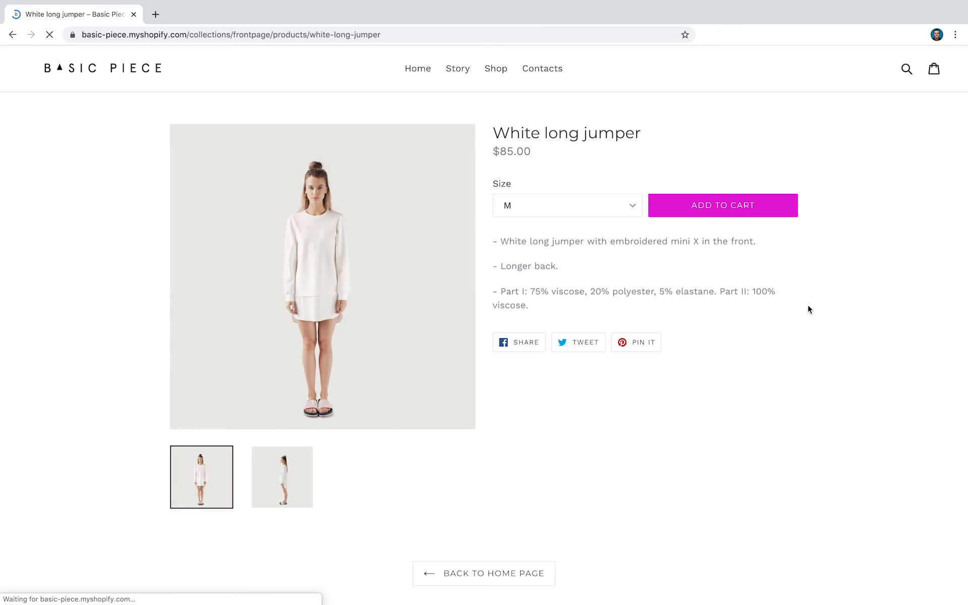
pyautogui.click(12, 35)
pyautogui.click(589, 242)
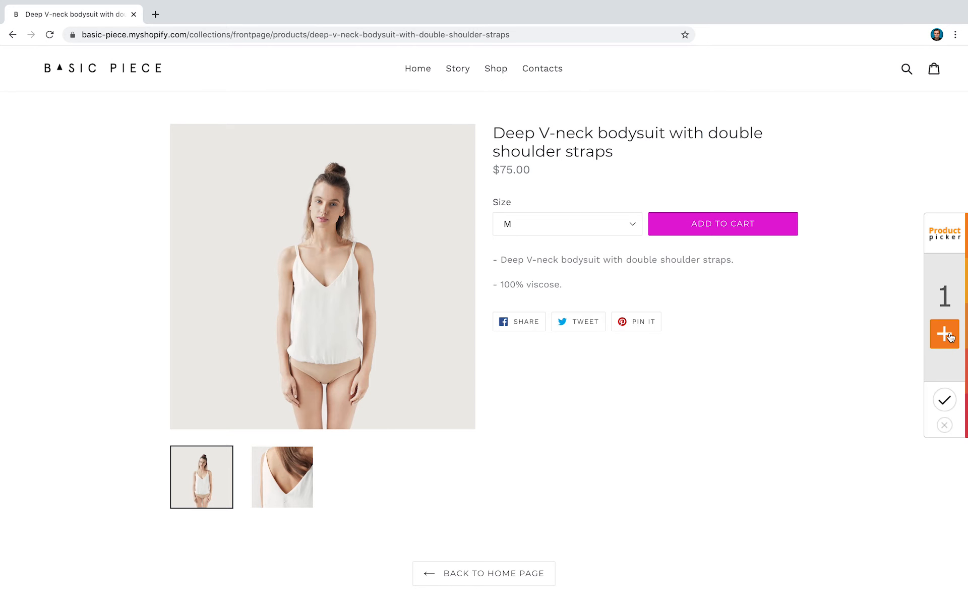
pyautogui.click(945, 334)
pyautogui.click(947, 405)
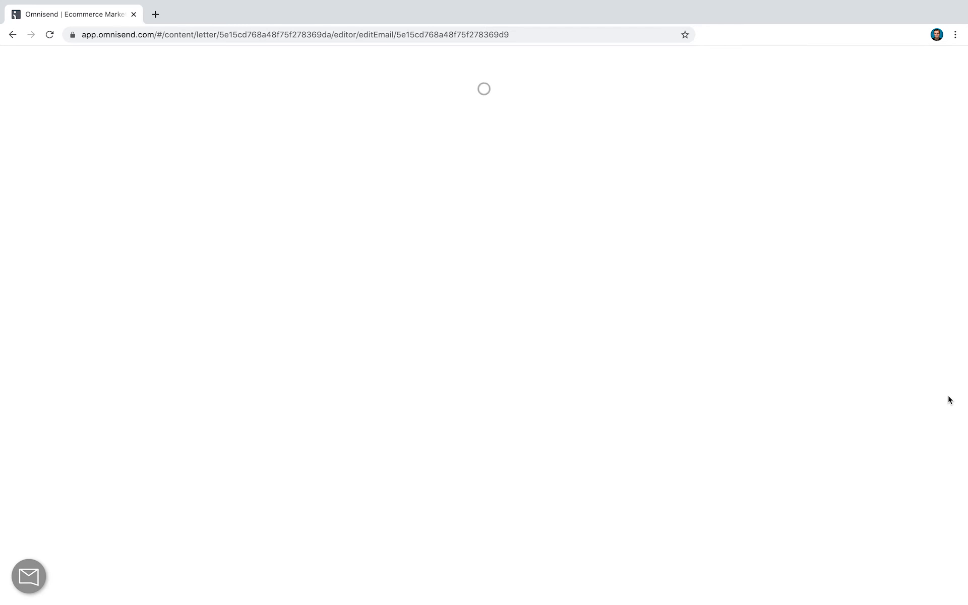
# Move the block of picked products directly below the EXHIBITIONS AND EVENTS heading
pyautogui.scroll(-3, 609, 307)
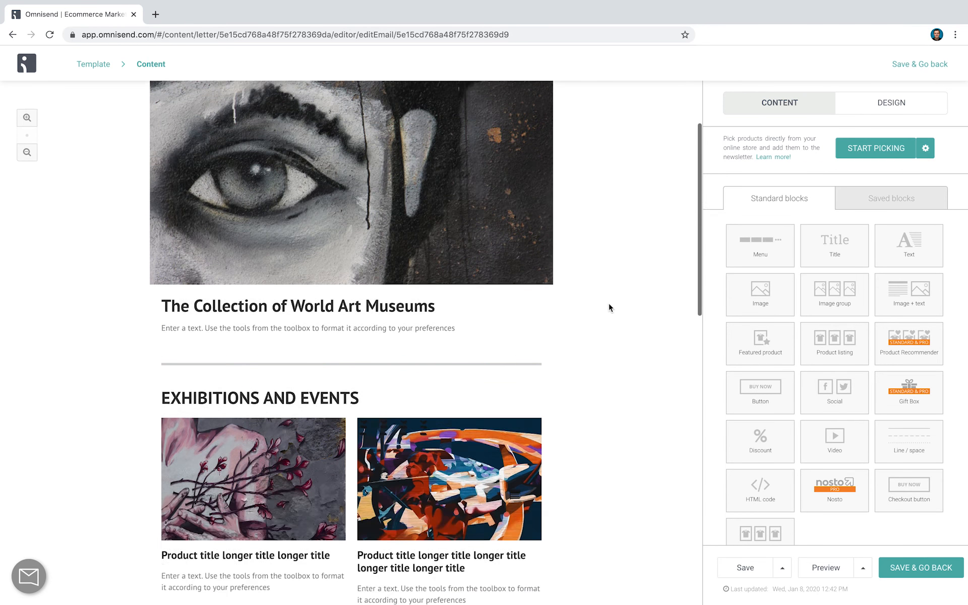
pyautogui.scroll(-15, 609, 307)
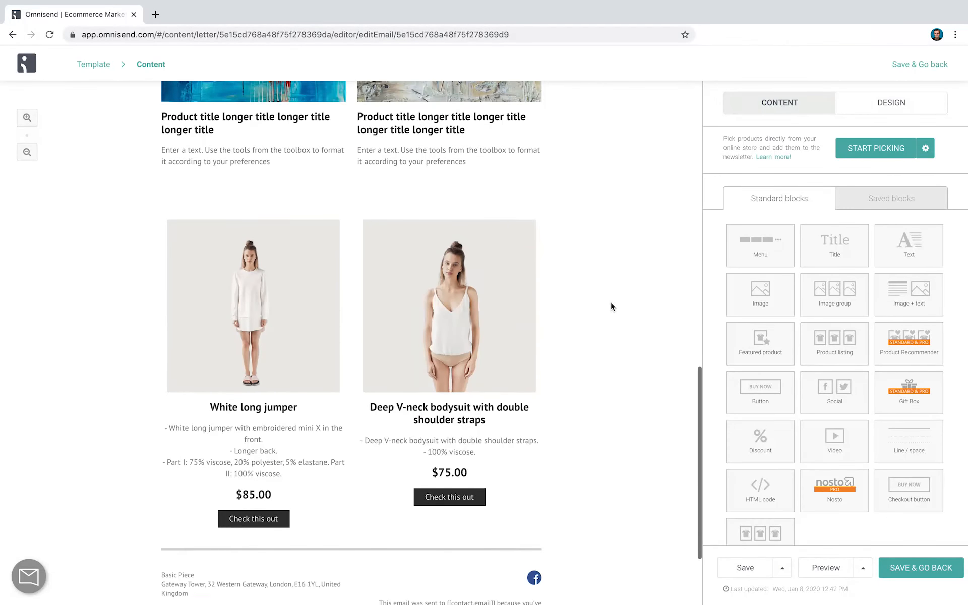
pyautogui.scroll(-1, 608, 305)
pyautogui.scroll(7, 600, 302)
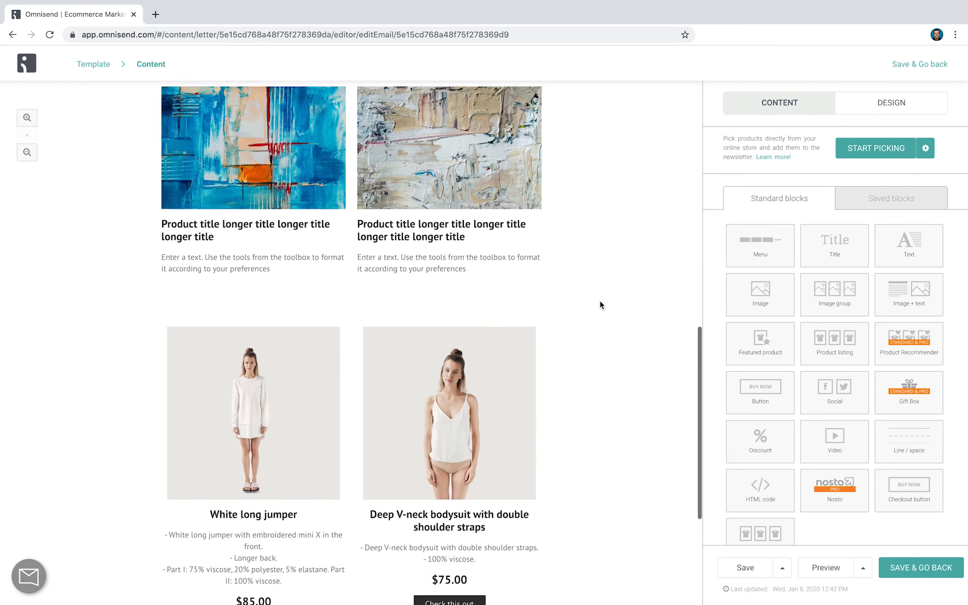
pyautogui.scroll(-2, 605, 305)
pyautogui.scroll(-1, 605, 307)
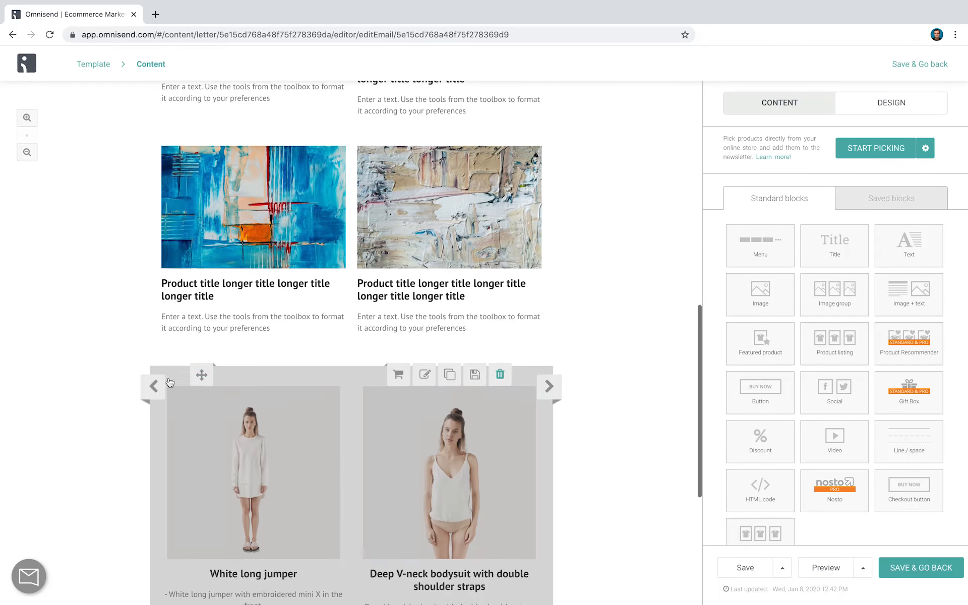
pyautogui.moveTo(204, 375); pyautogui.dragTo(213, 121)
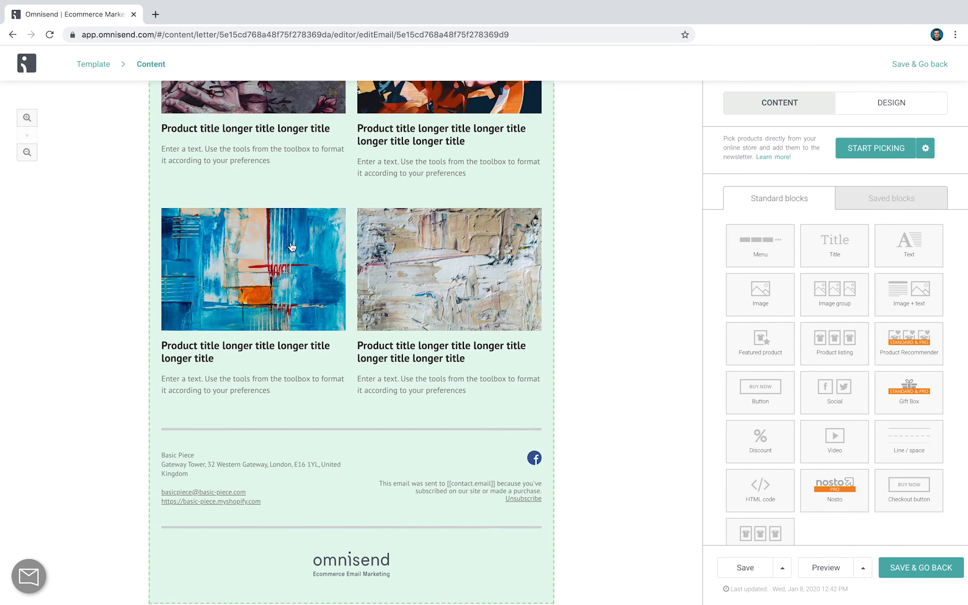
pyautogui.scroll(5, 291, 247)
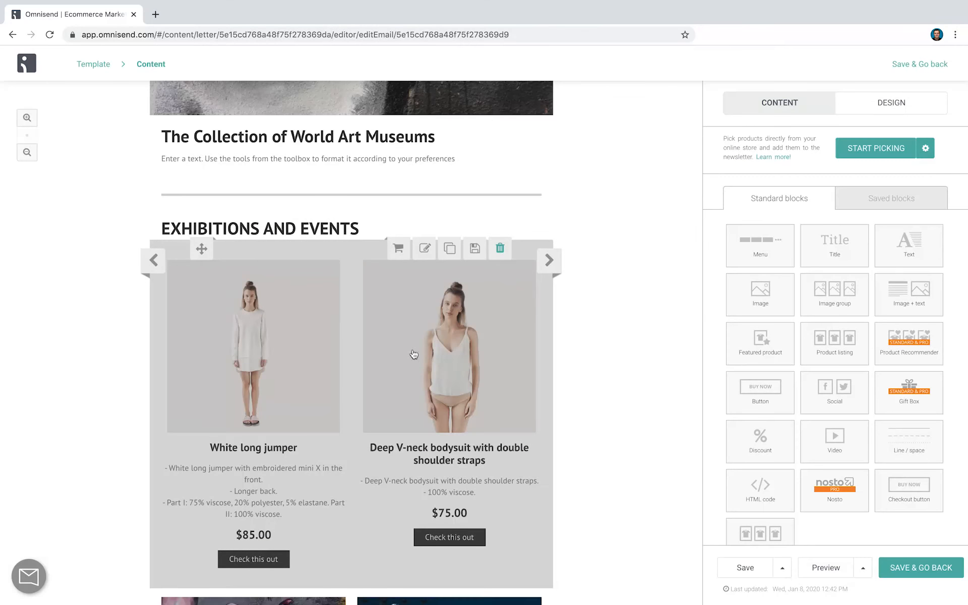
# Add a discount block below the picked products and enable the Shopify discount link for it
pyautogui.scroll(-1, 443, 348)
pyautogui.moveTo(768, 448); pyautogui.dragTo(479, 519)
pyautogui.click(408, 376)
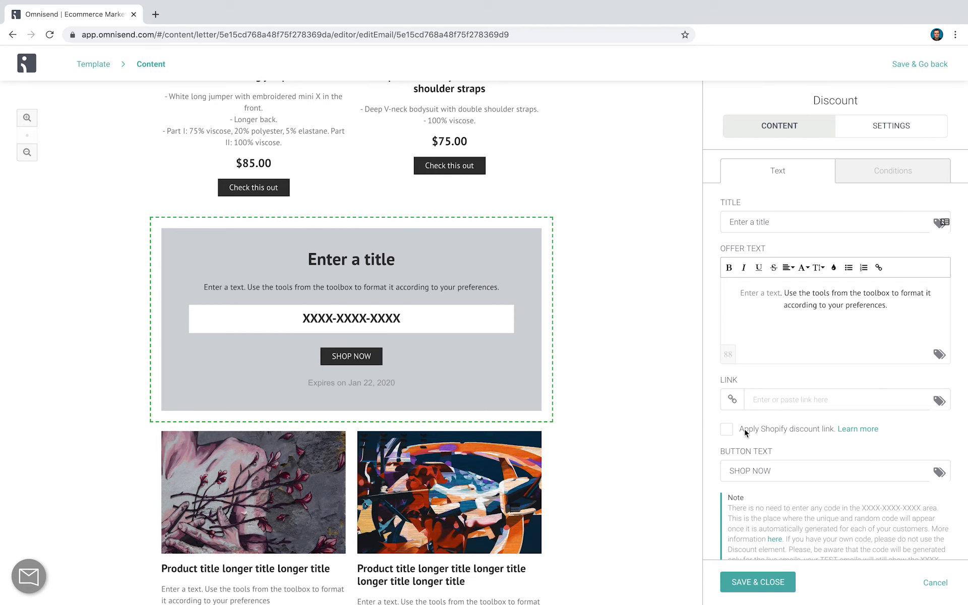
pyautogui.click(726, 430)
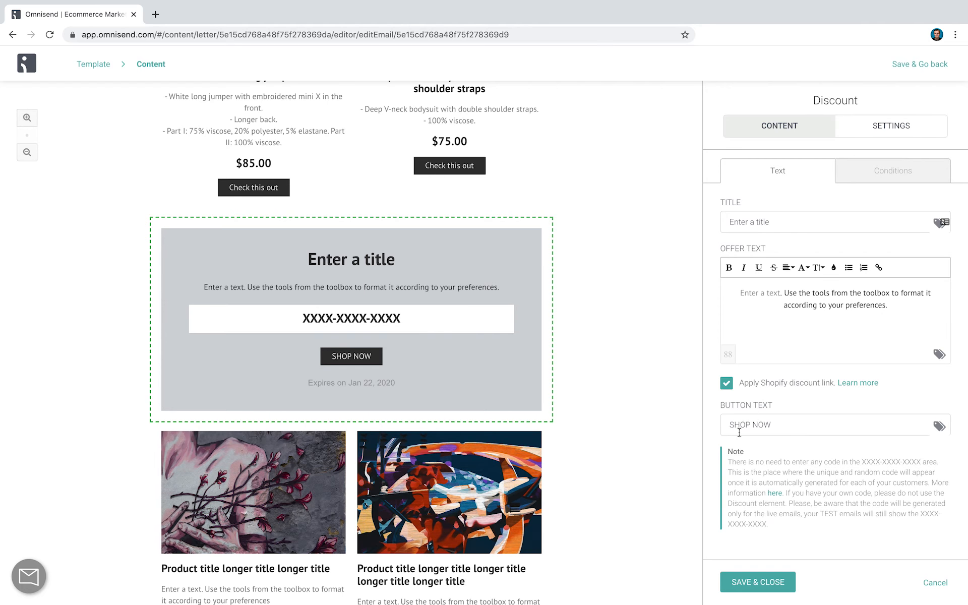
# Review the discount's type, percent-off and expiry conditions, and save and close the block
pyautogui.click(888, 174)
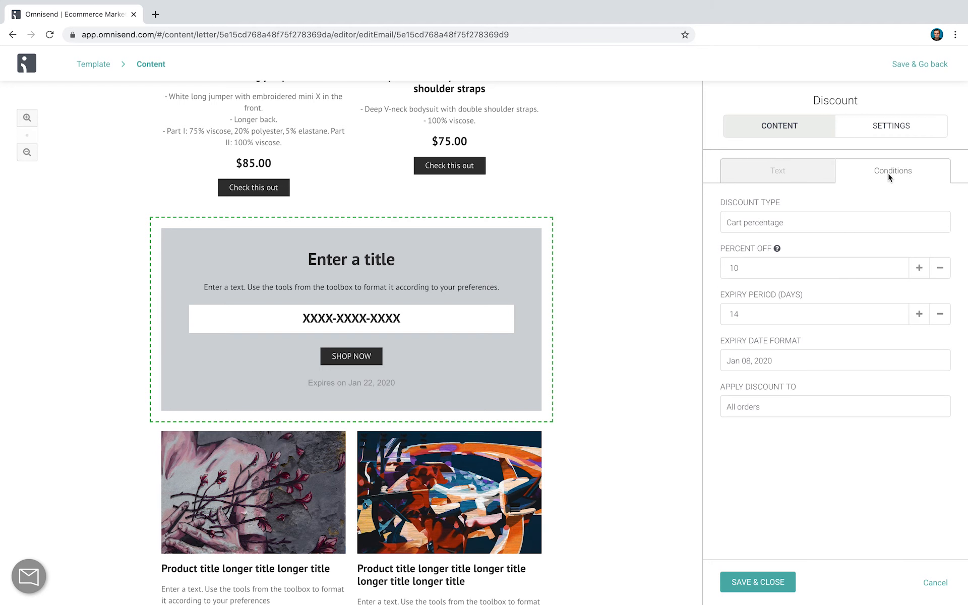
pyautogui.click(735, 259)
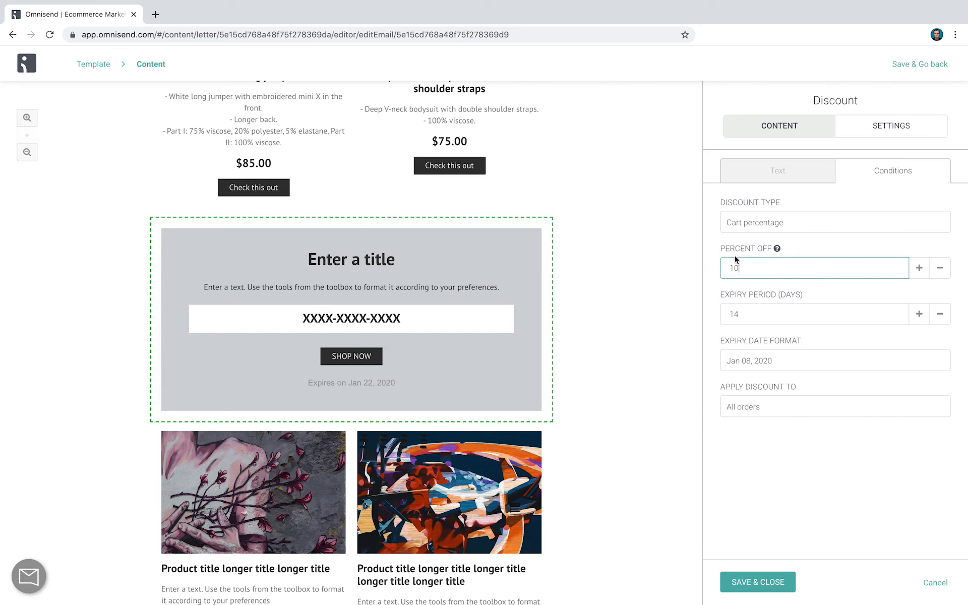
pyautogui.moveTo(403, 302)
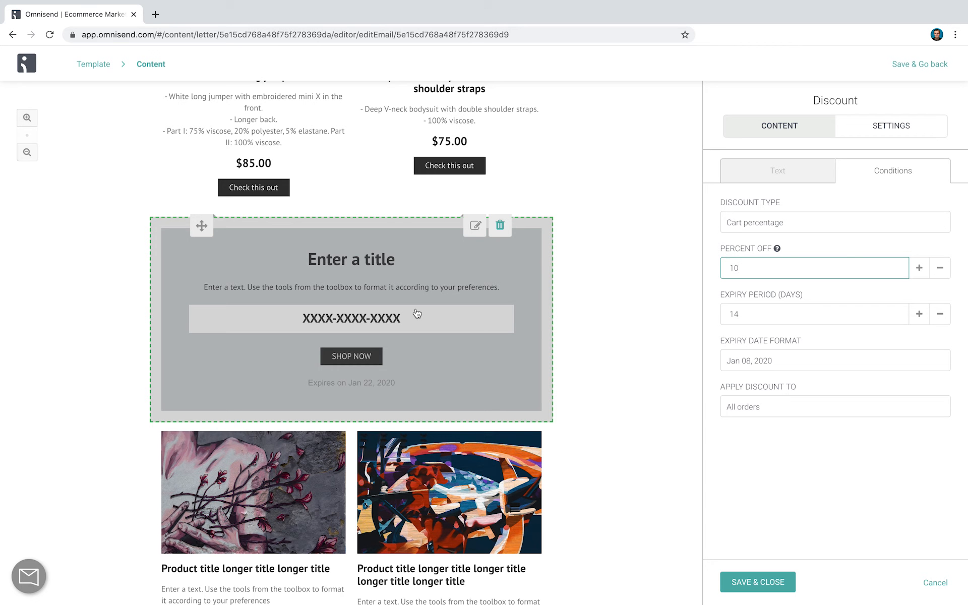
pyautogui.click(741, 582)
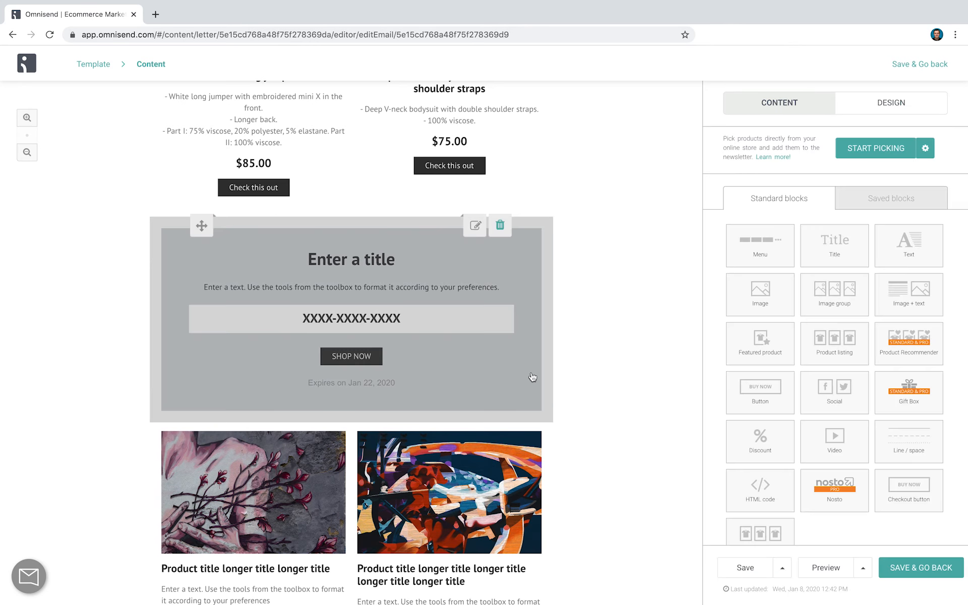
# Look over the edited email and preview its mobile version
pyautogui.scroll(8, 537, 383)
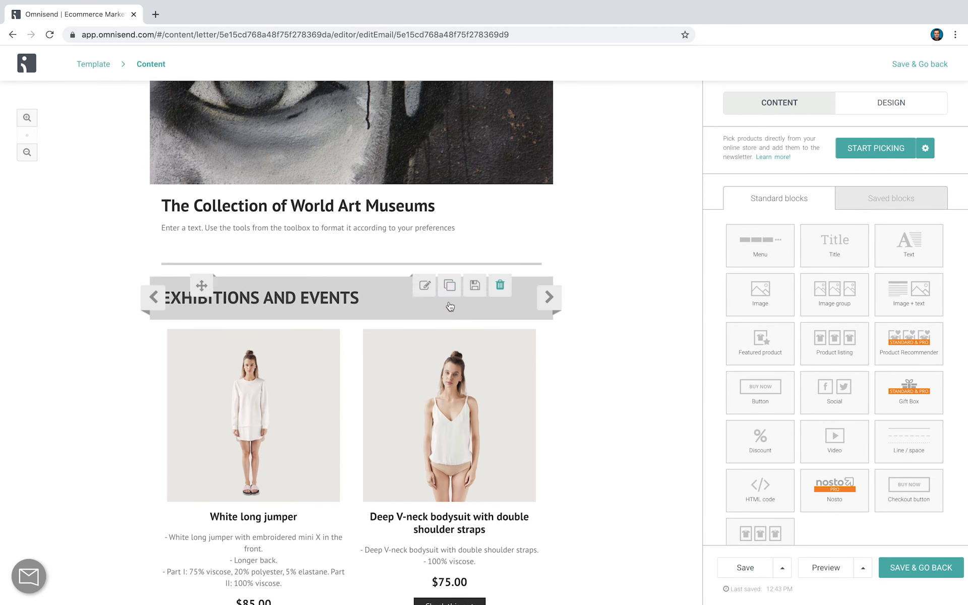
pyautogui.scroll(-8, 450, 306)
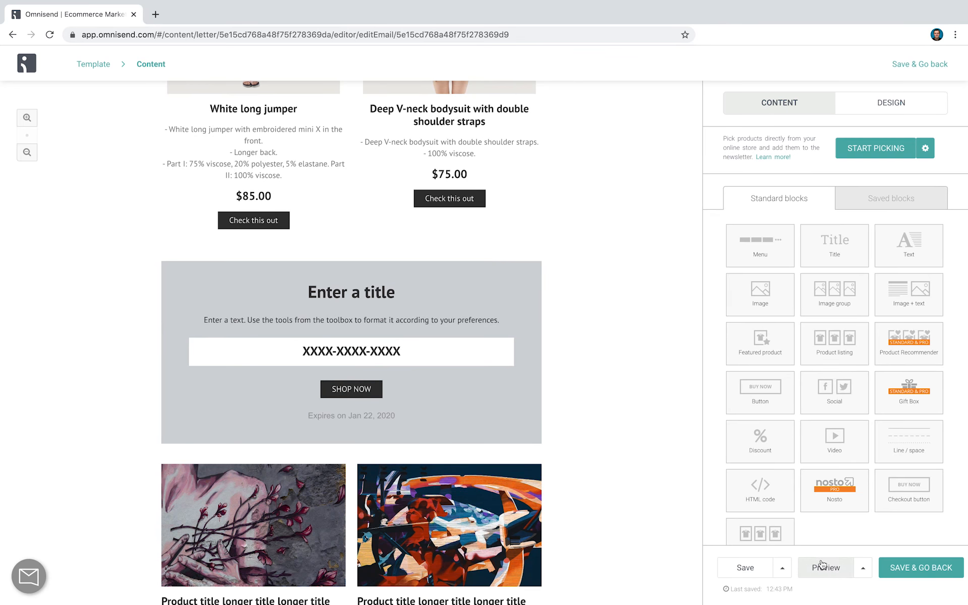
pyautogui.click(823, 567)
pyautogui.scroll(-10, 563, 262)
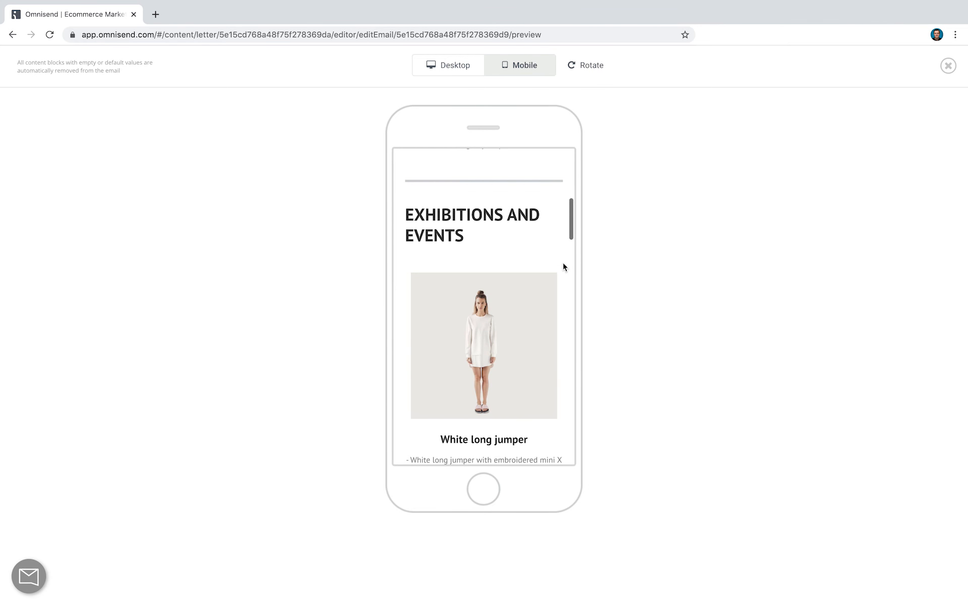
# Look through the rest of the email's mobile preview down to the footer and return to the editor
pyautogui.scroll(-10, 563, 262)
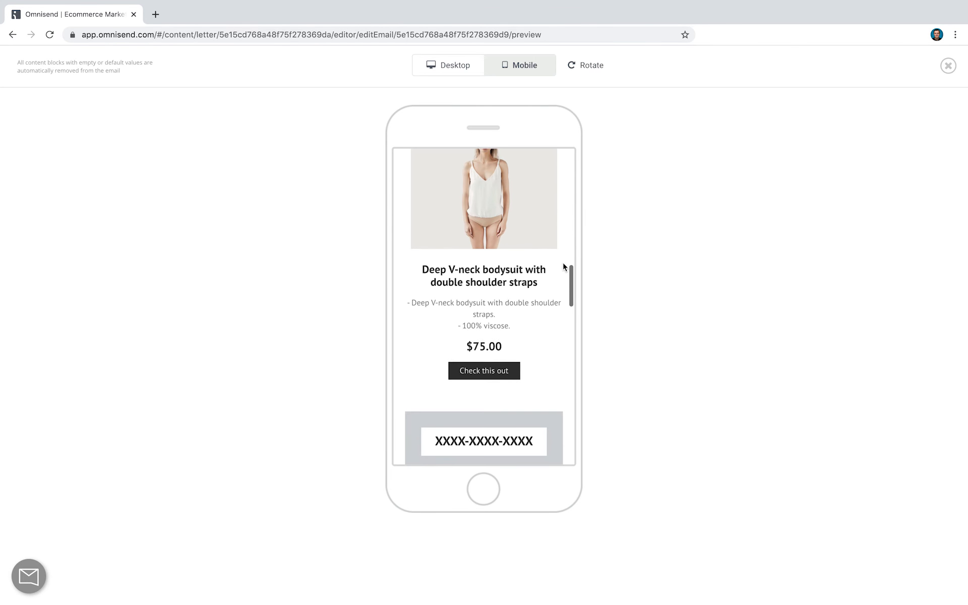
pyautogui.scroll(-5, 563, 266)
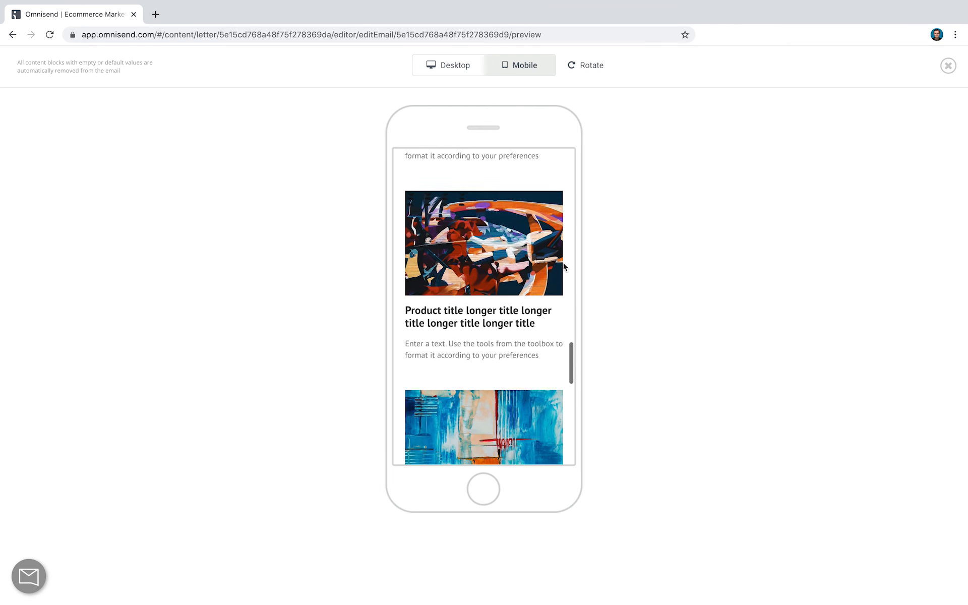
pyautogui.scroll(-5, 564, 266)
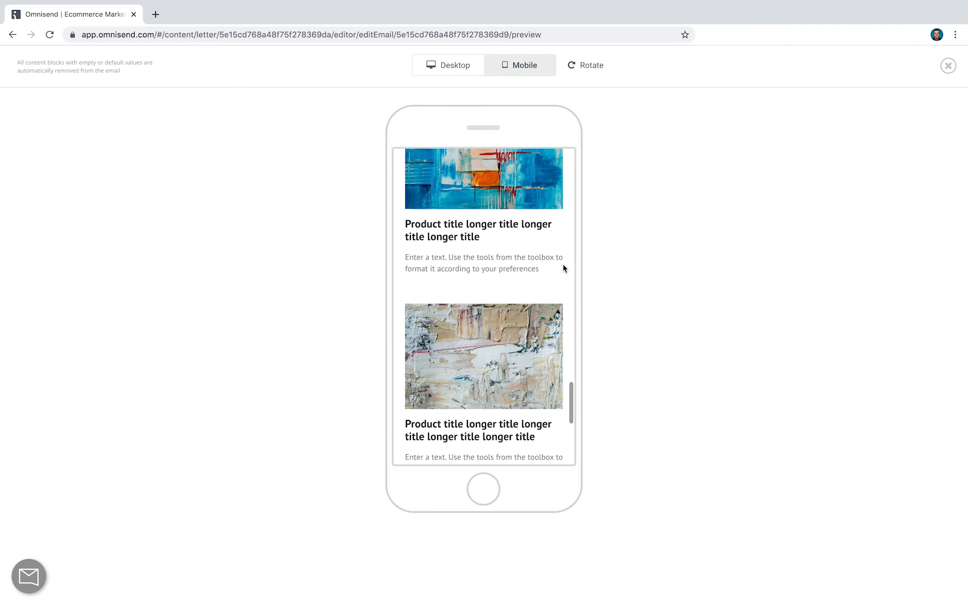
pyautogui.scroll(-5, 563, 277)
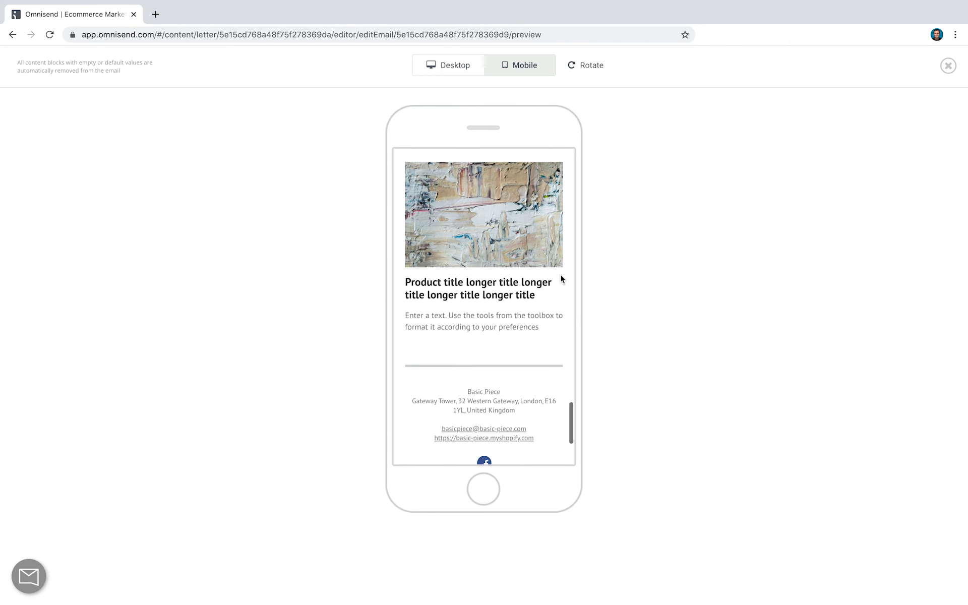
pyautogui.click(12, 35)
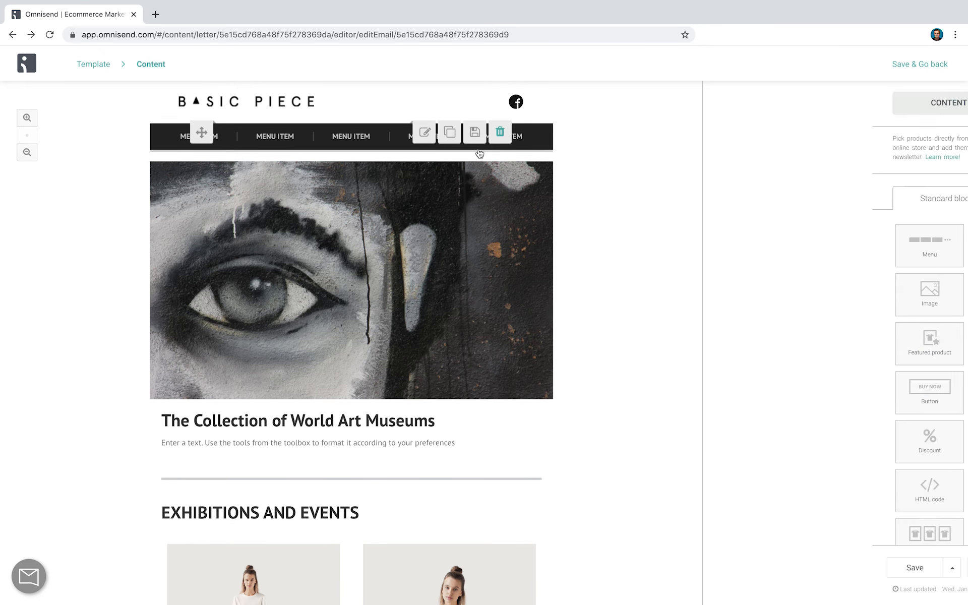
# Review the email's design themes and the custom design styles for each content block
pyautogui.scroll(-1, 772, 302)
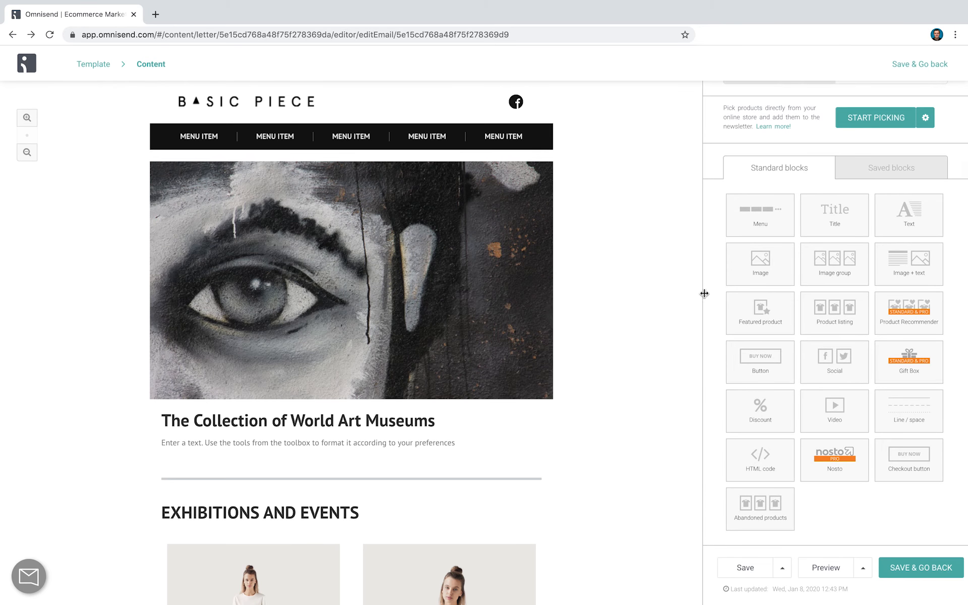
pyautogui.scroll(1, 807, 252)
pyautogui.click(891, 102)
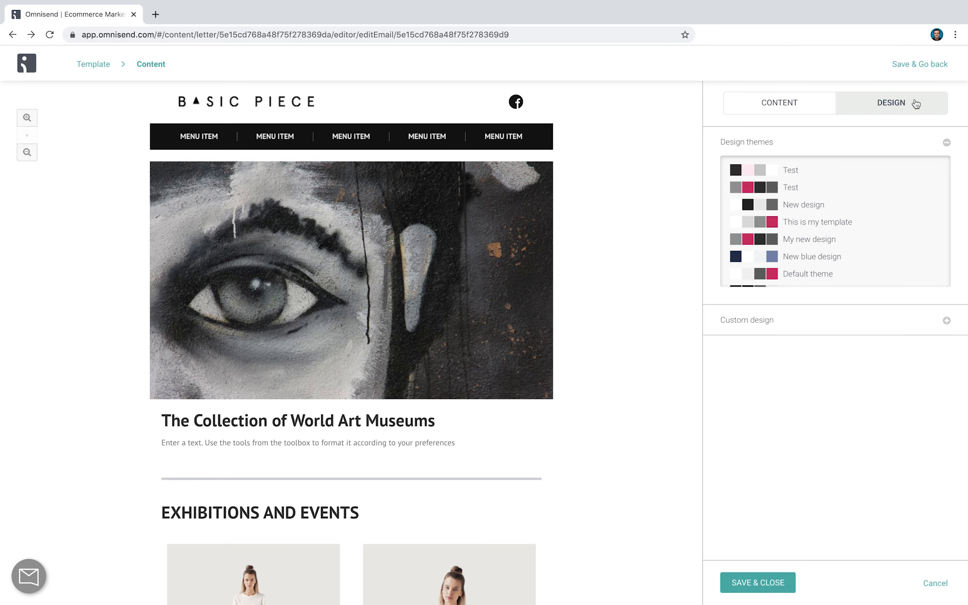
pyautogui.click(791, 321)
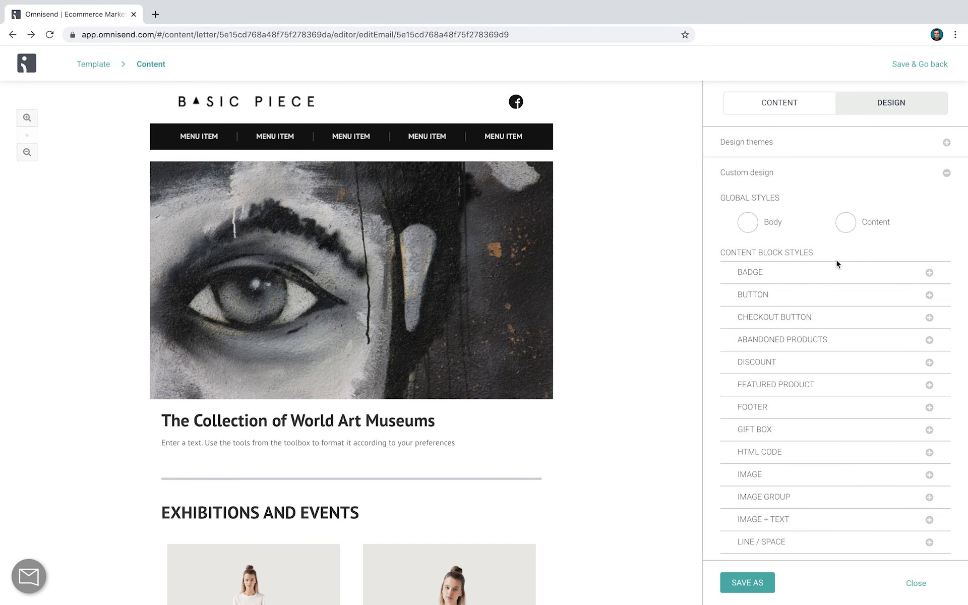
pyautogui.scroll(-2, 832, 331)
pyautogui.scroll(-3, 821, 265)
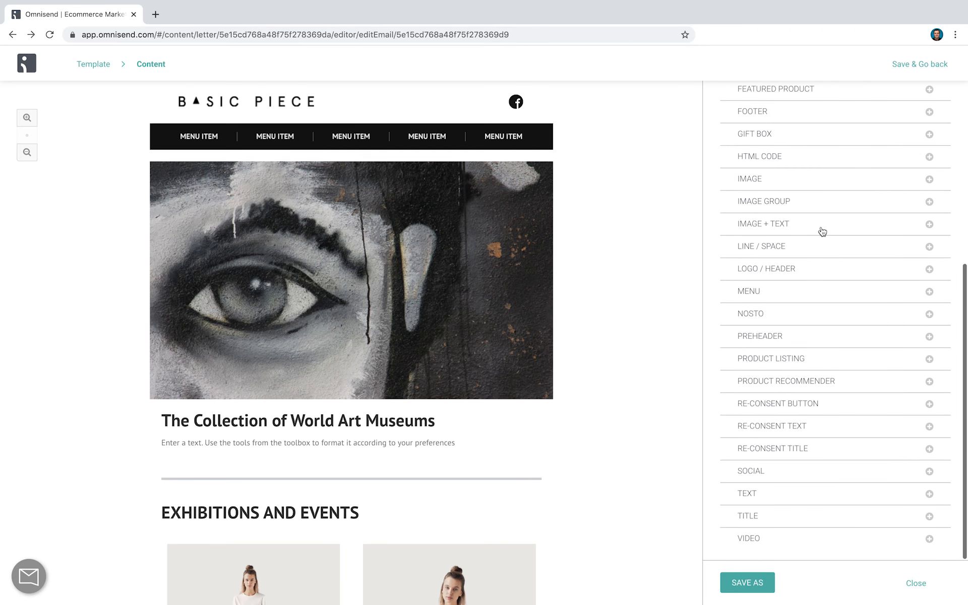
pyautogui.scroll(-5, 803, 393)
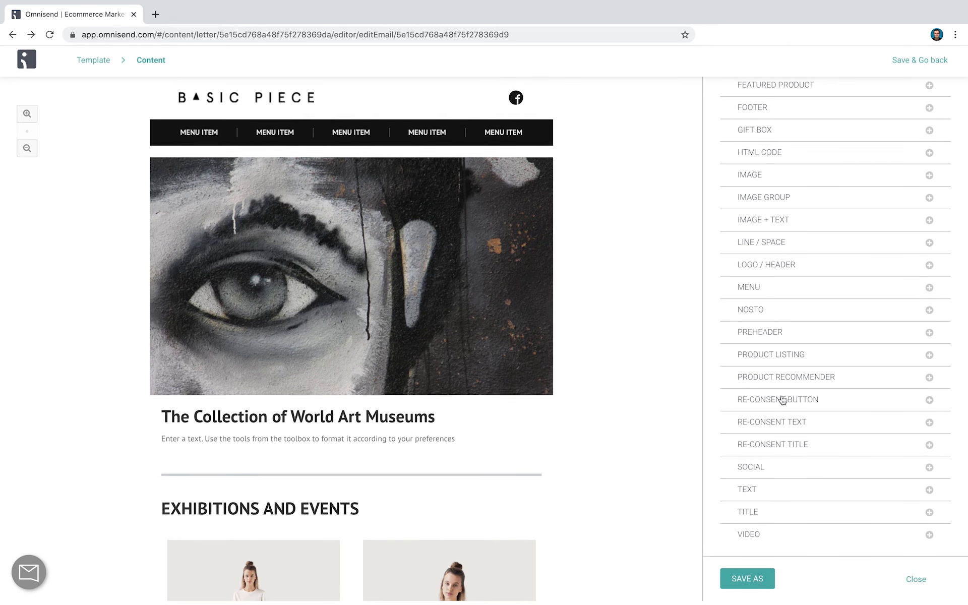
# Open the product listing block below EXHIBITIONS AND EVENTS and review its layout, alignment, style and padding settings
pyautogui.click(506, 448)
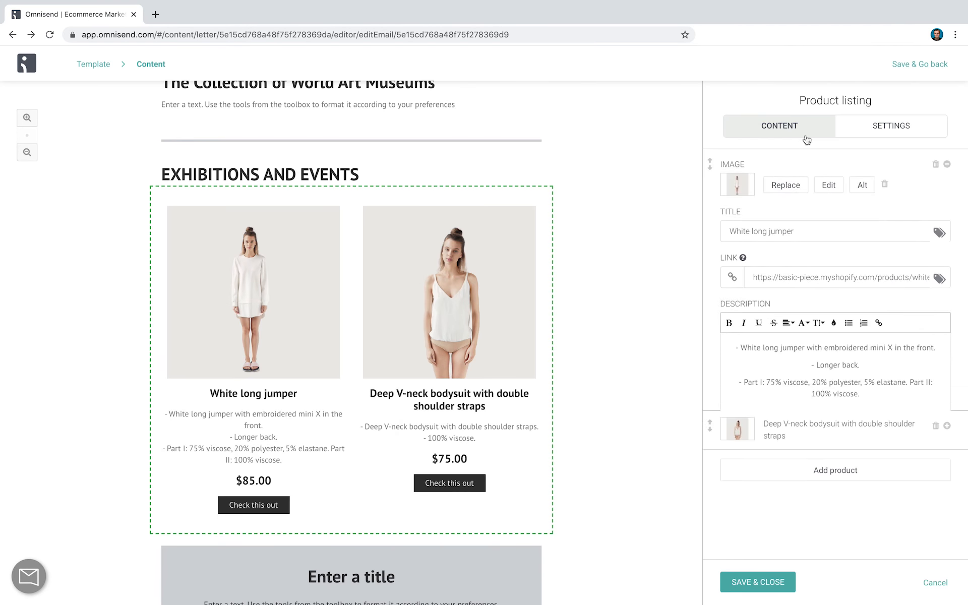
pyautogui.click(896, 132)
pyautogui.scroll(-1, 878, 272)
pyautogui.scroll(1, 878, 271)
pyautogui.scroll(-1, 877, 268)
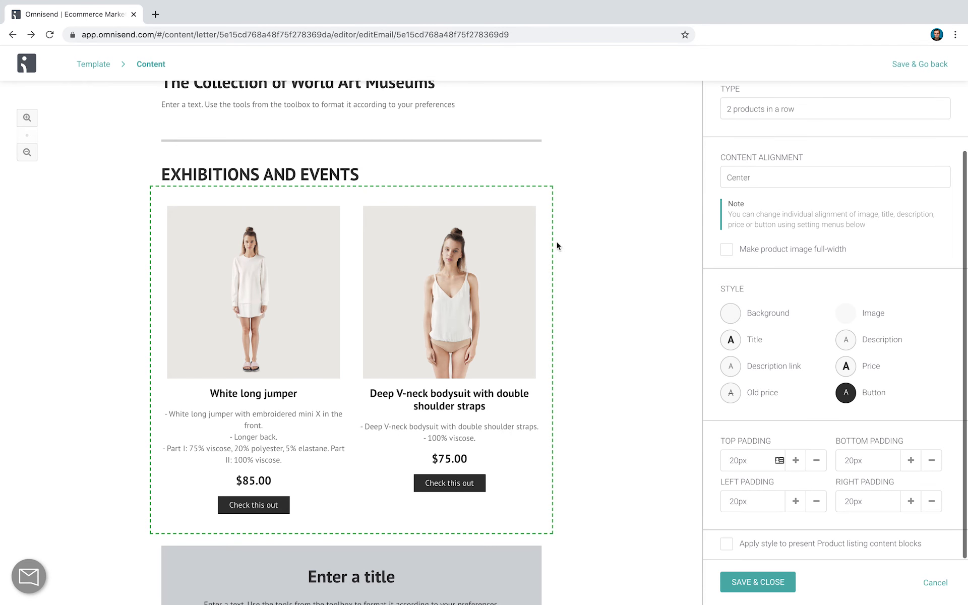
# Leave the workflow email editor and create a new regular email campaign from the campaigns list
pyautogui.click(33, 72)
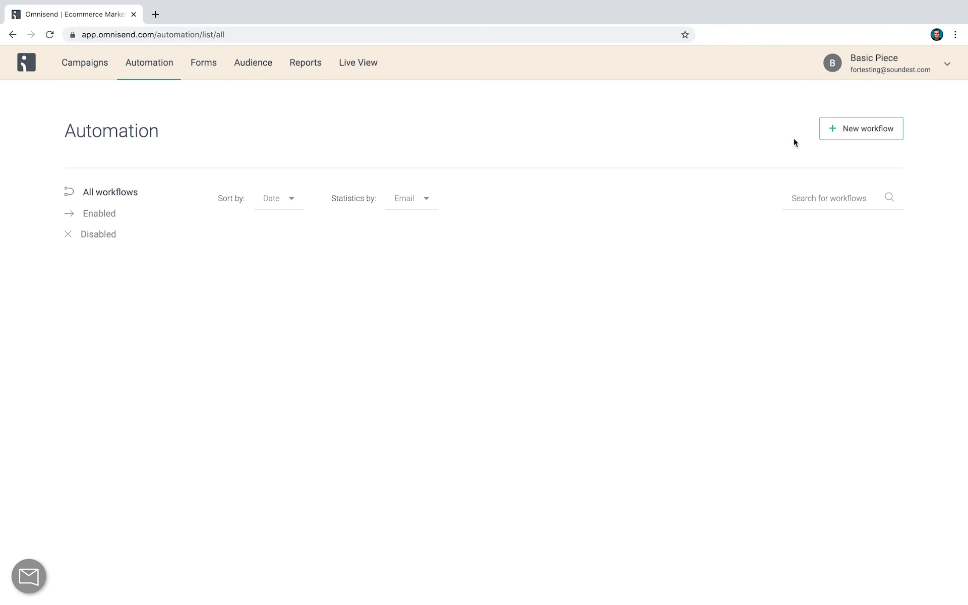
pyautogui.click(85, 64)
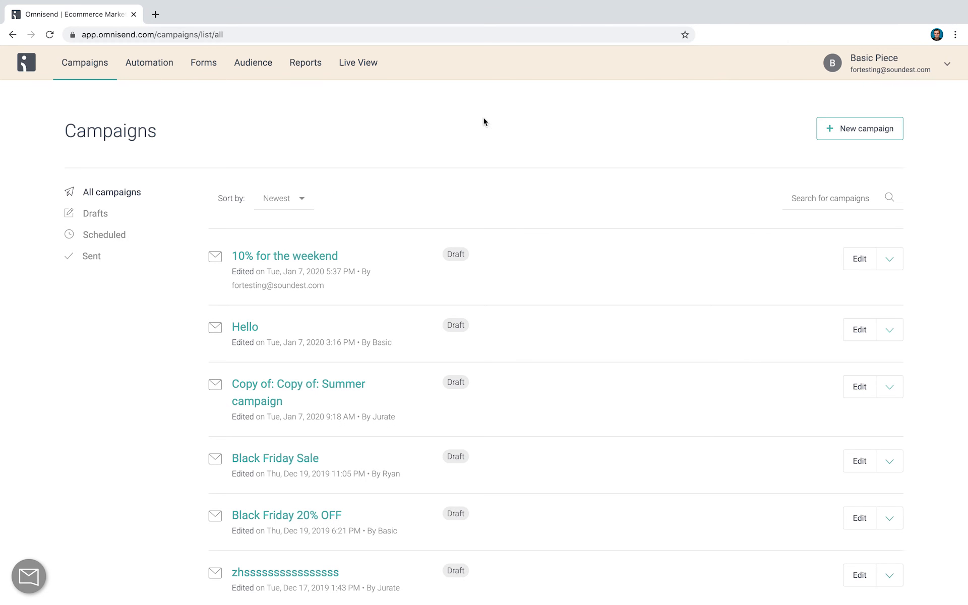
pyautogui.click(879, 130)
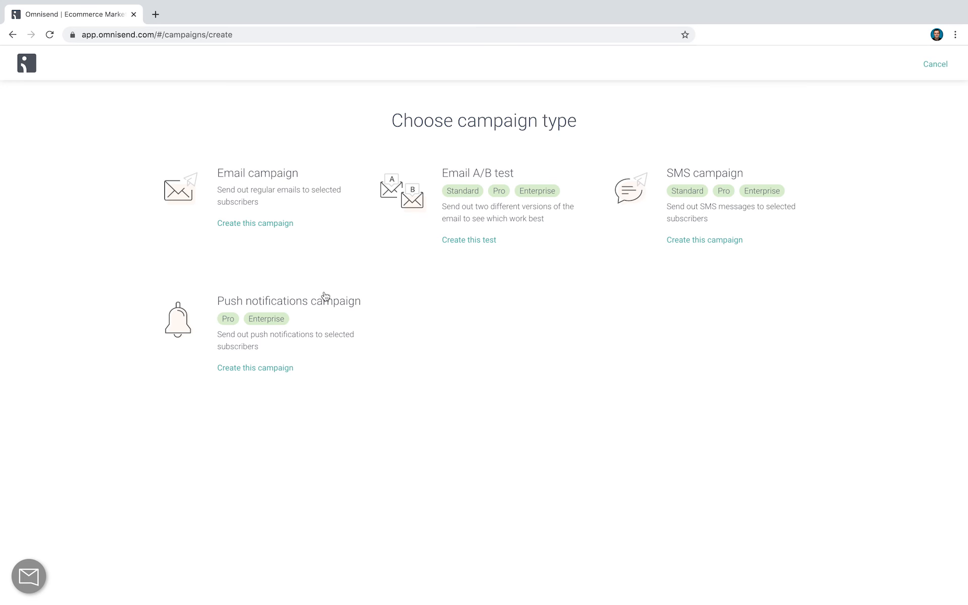
pyautogui.click(280, 223)
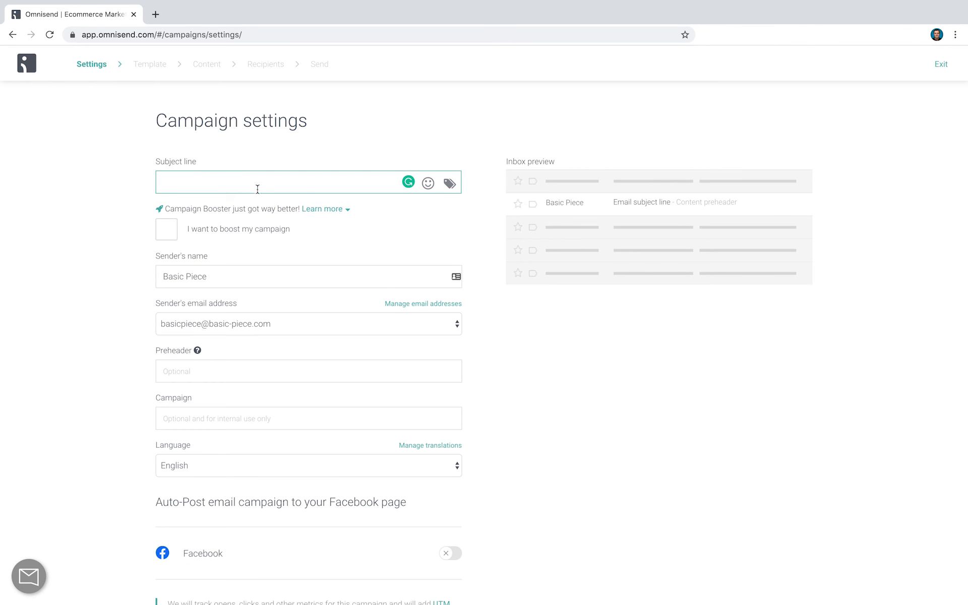
# Enter the subject line "10% for the weekend" and turn on the campaign boost option
pyautogui.write('10% for the weekend')
pyautogui.click(106, 228)
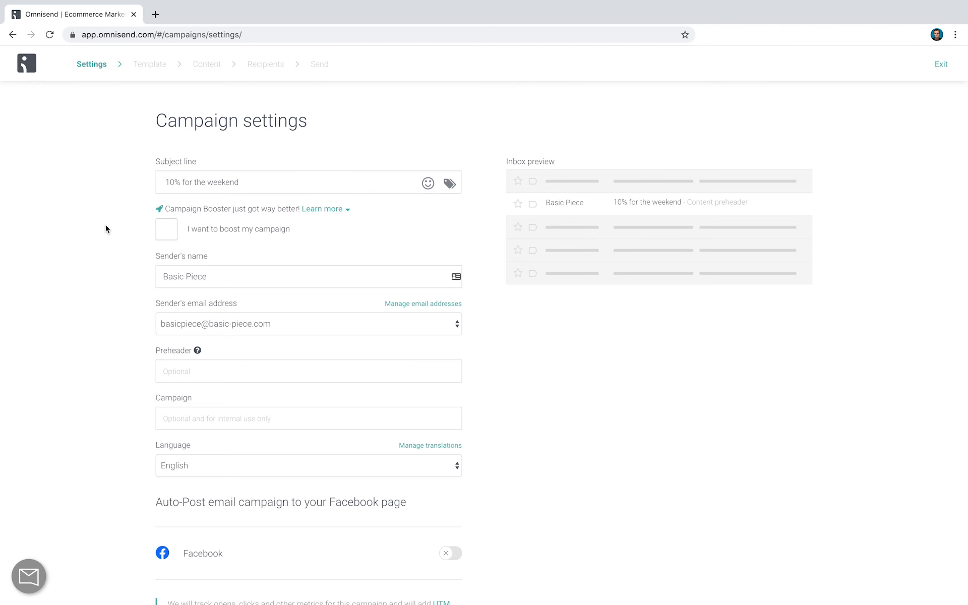
pyautogui.click(167, 230)
pyautogui.click(214, 229)
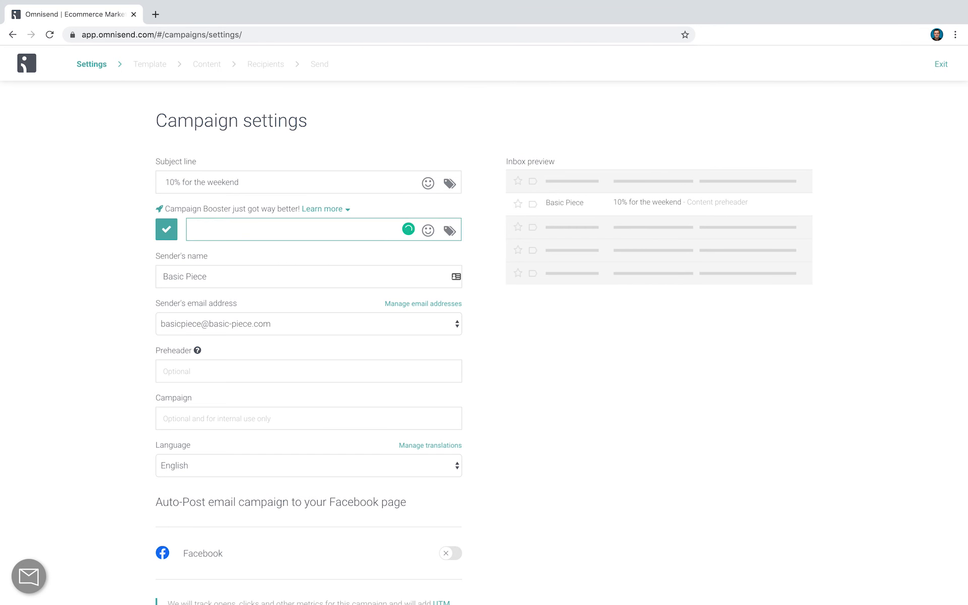
pyautogui.click(93, 228)
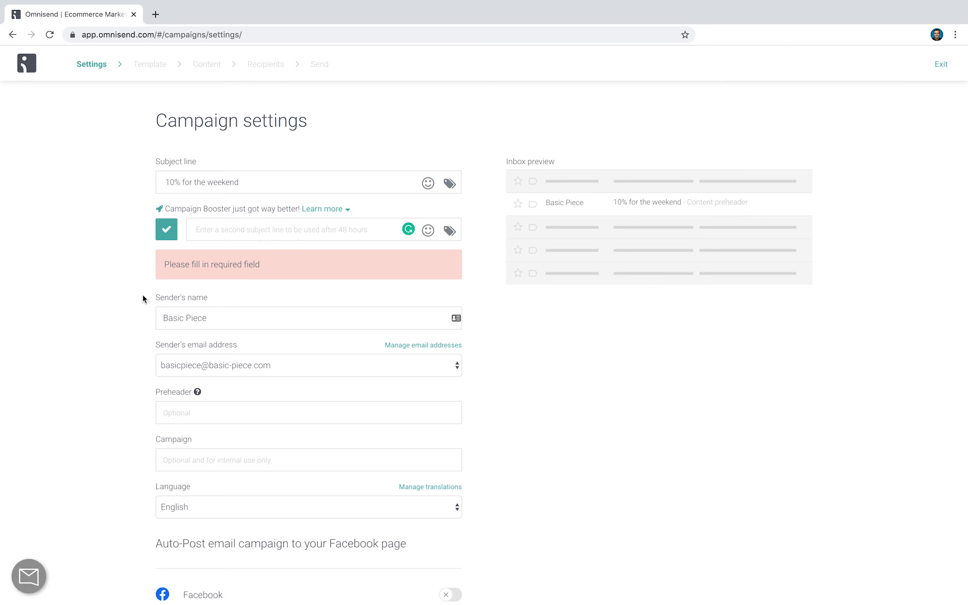
# Review the sender, preheader, language and Facebook auto-post settings, and continue to template selection
pyautogui.scroll(-2, 151, 293)
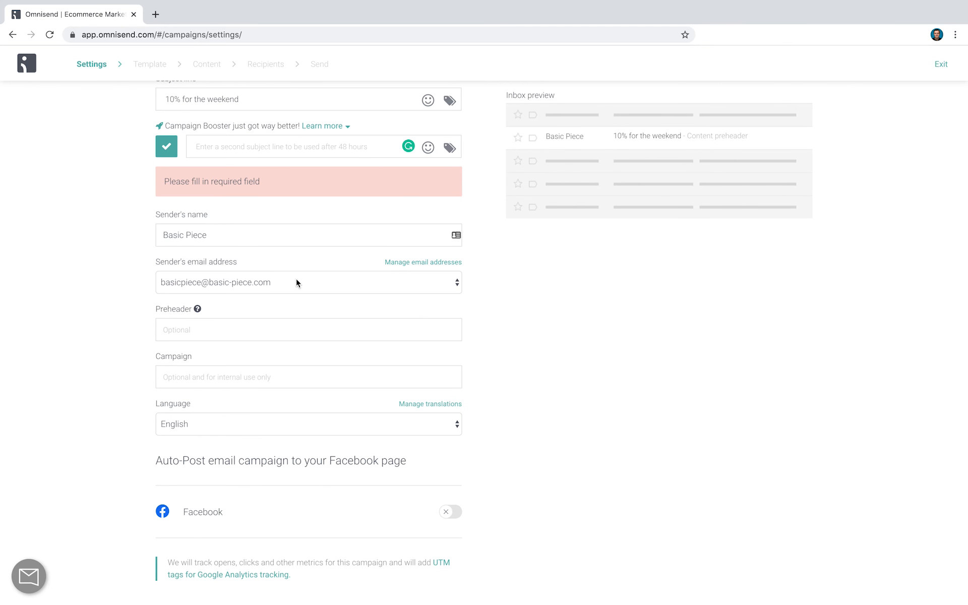
pyautogui.scroll(-3, 297, 280)
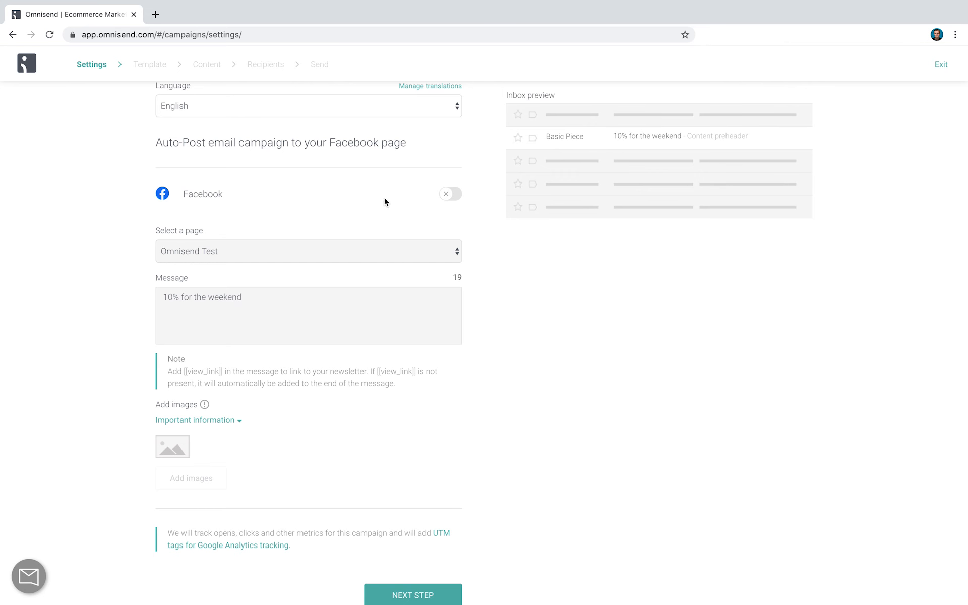
pyautogui.scroll(-2, 403, 237)
pyautogui.click(417, 524)
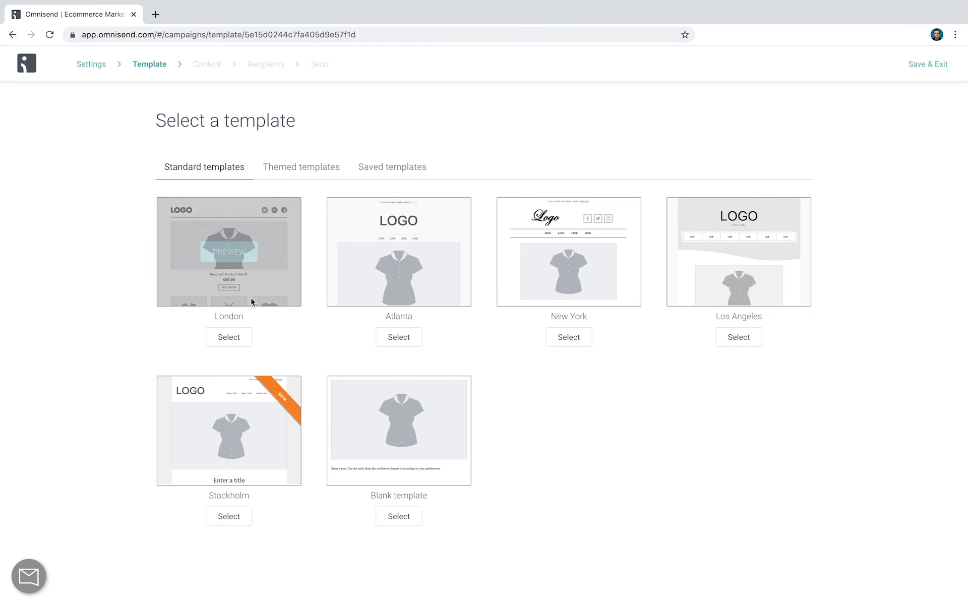
# Go to the campaign's content editor, check the test email option and continue to recipient selection
pyautogui.click(205, 65)
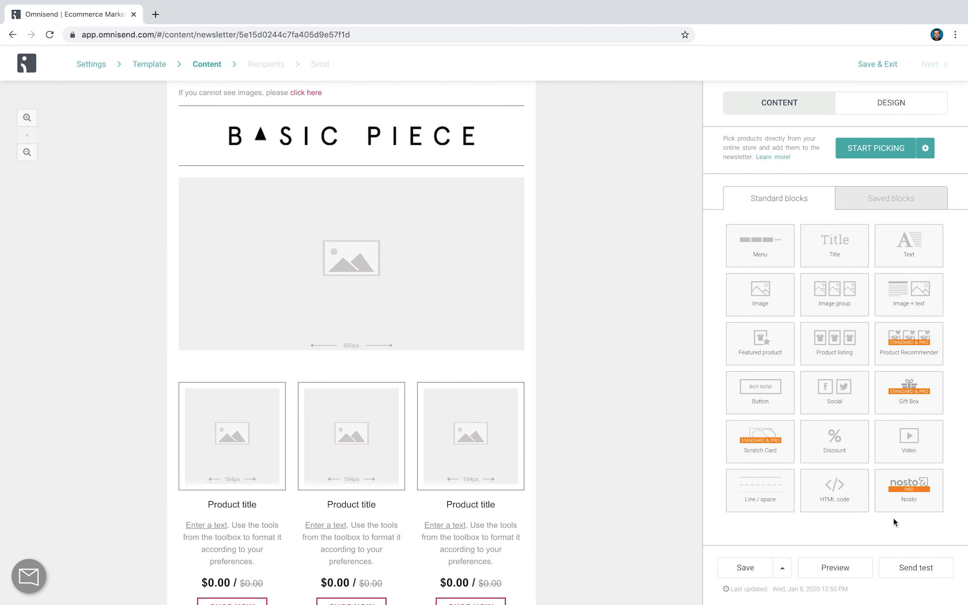
pyautogui.click(912, 567)
pyautogui.click(519, 177)
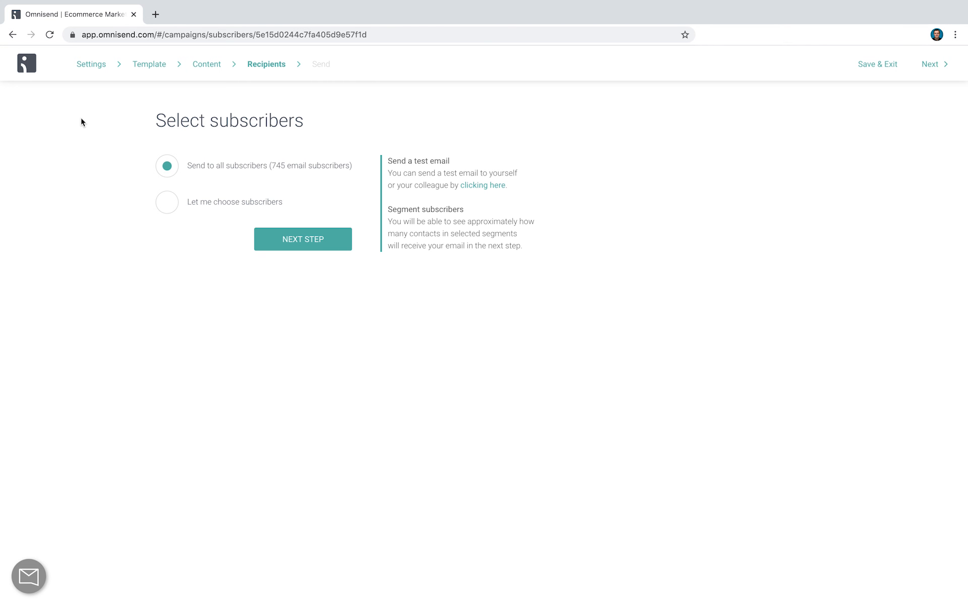
# Look over the segments available for choosing subscribers, and keep the campaign set to send to all subscribers
pyautogui.click(186, 202)
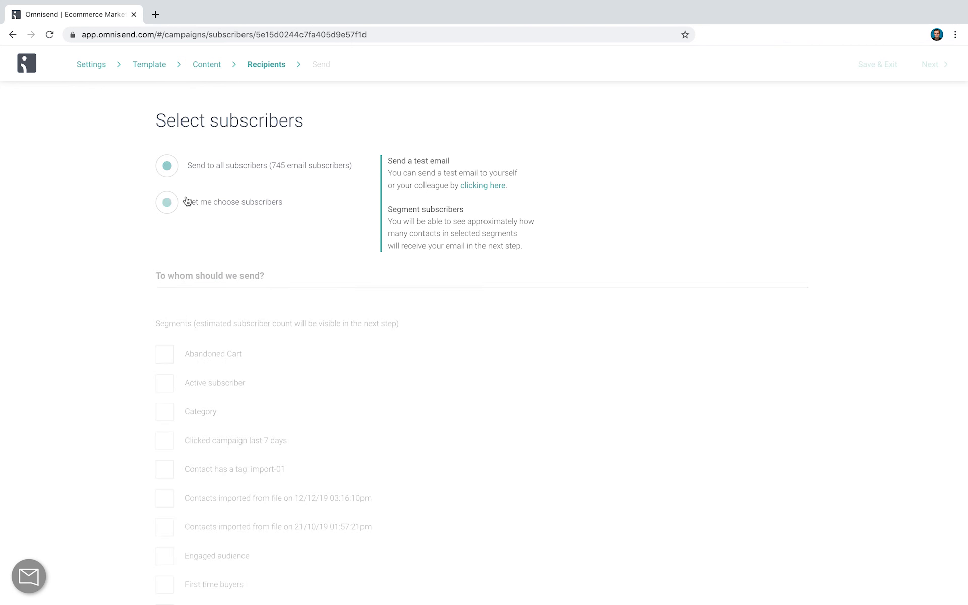
pyautogui.scroll(-2, 242, 217)
pyautogui.scroll(3, 238, 224)
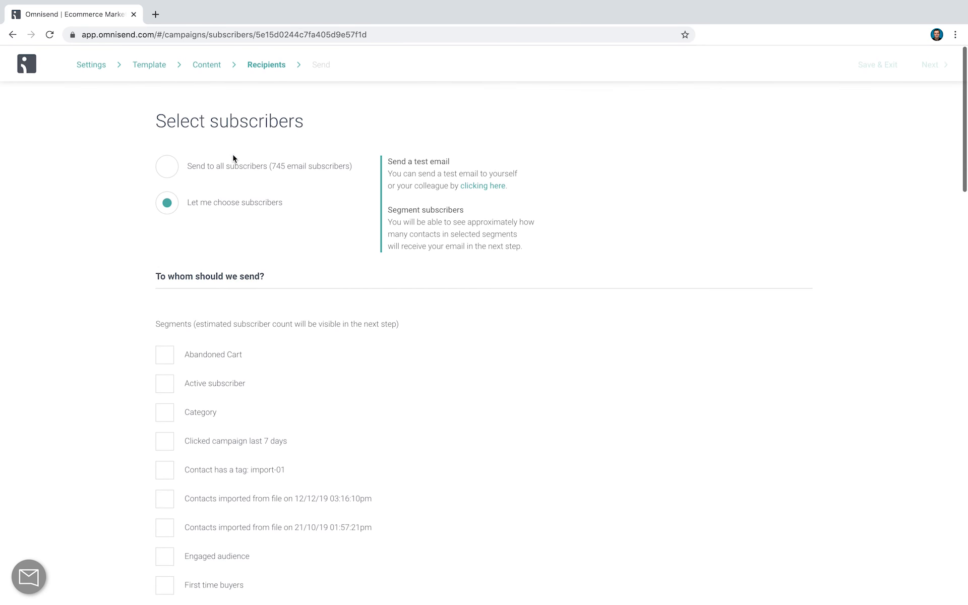
pyautogui.click(236, 151)
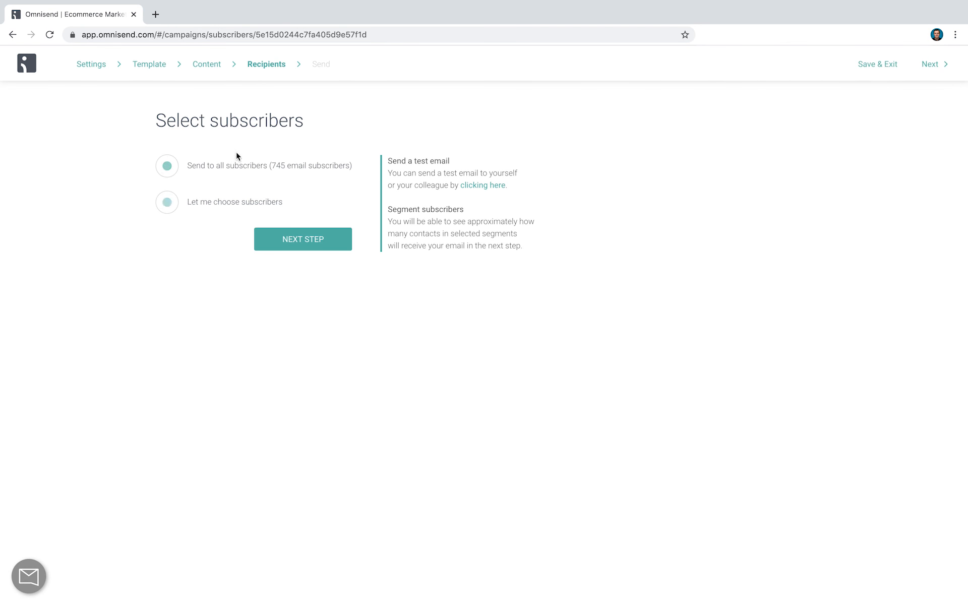
# Continue to the campaign review, switch sending to Schedule for later, and exit without scheduling
pyautogui.click(330, 241)
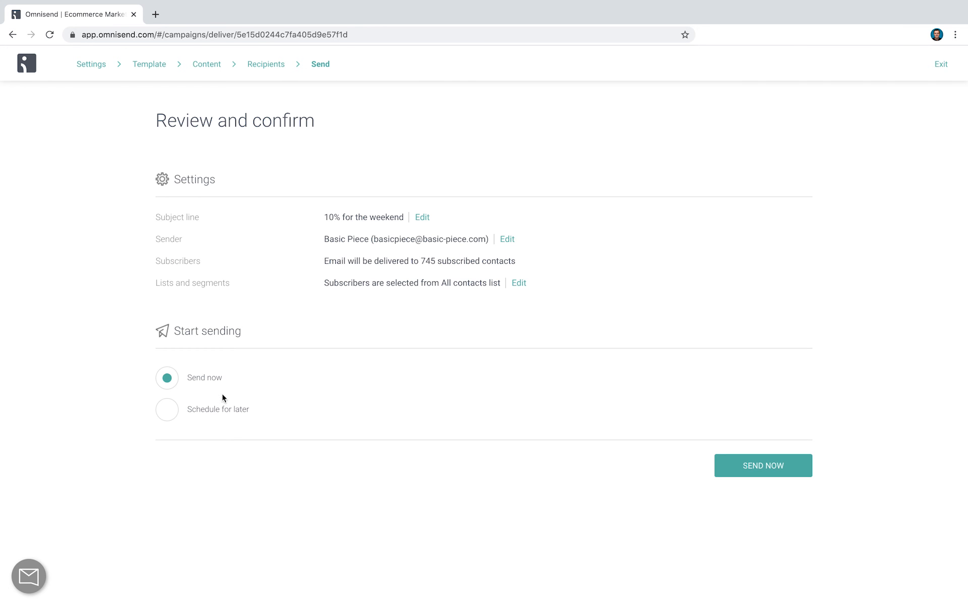
pyautogui.click(217, 419)
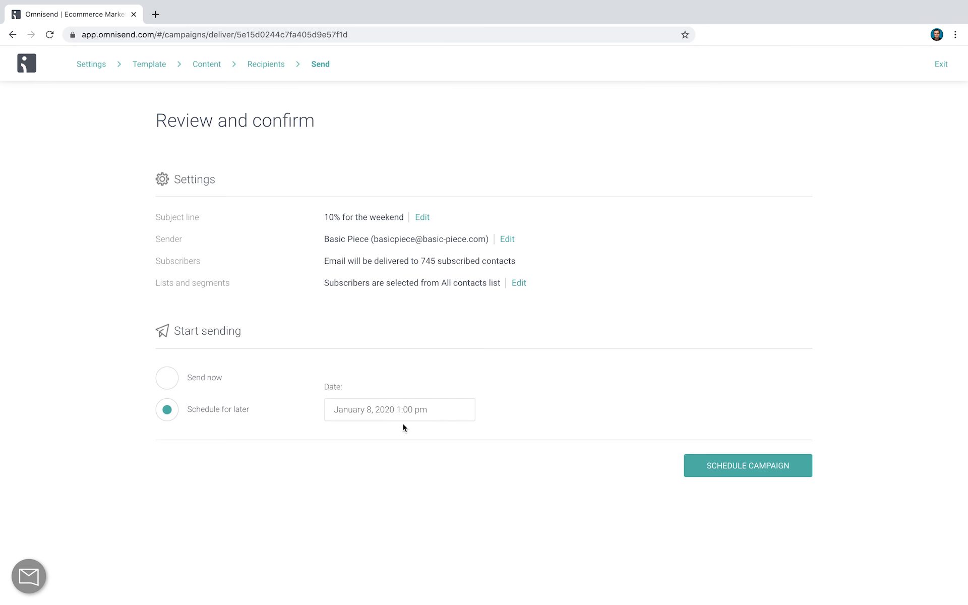
pyautogui.click(28, 67)
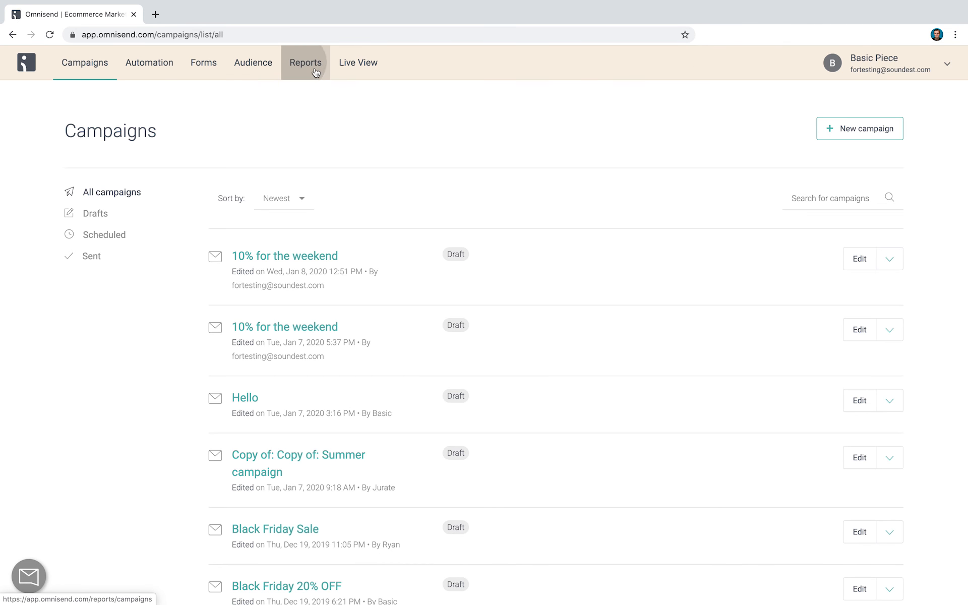
# Open the report for "Copy of: Summer campaign" and examine its email rates, sales, device report and 24-hour performance
pyautogui.click(314, 71)
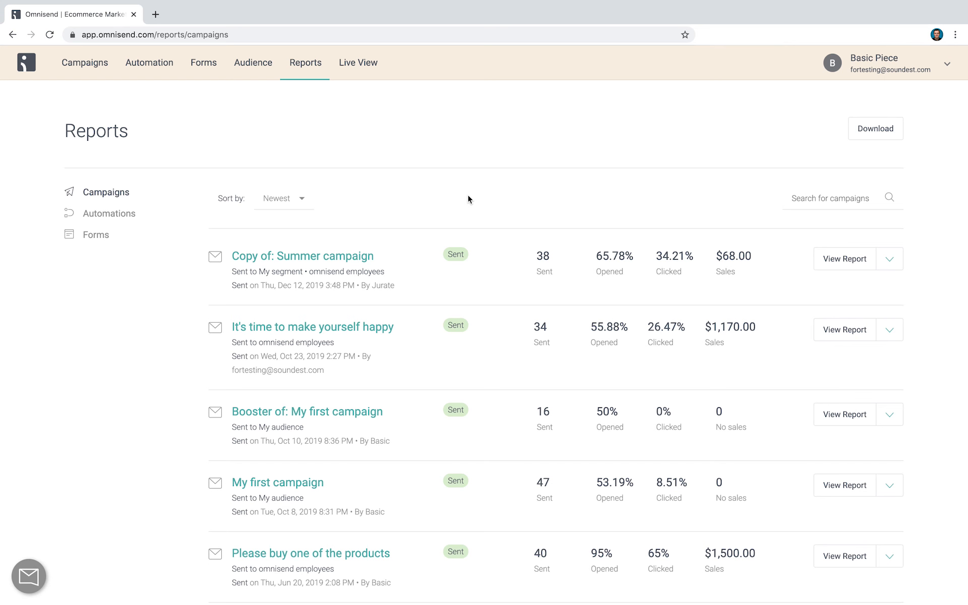
pyautogui.click(311, 259)
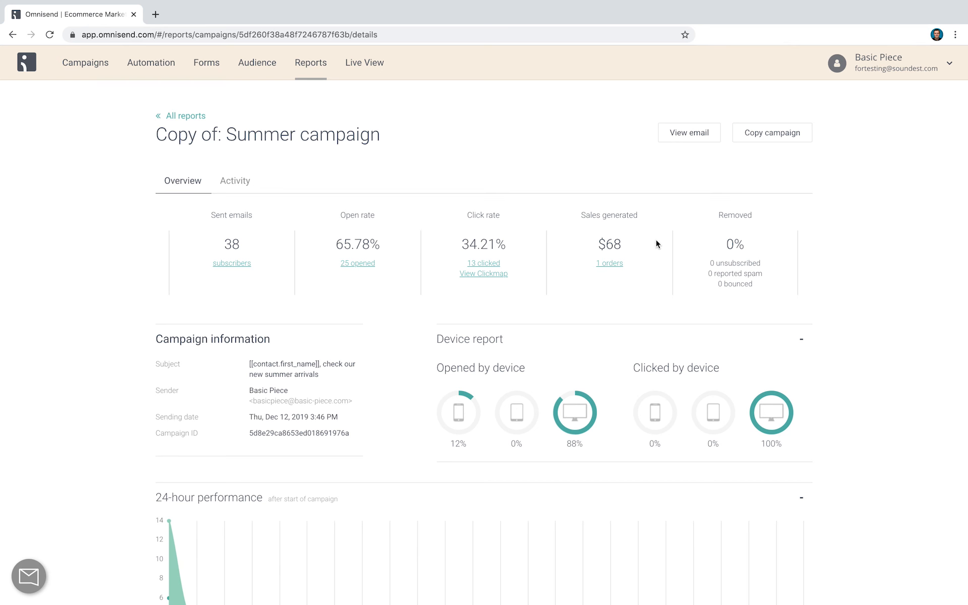
pyautogui.scroll(-2, 655, 244)
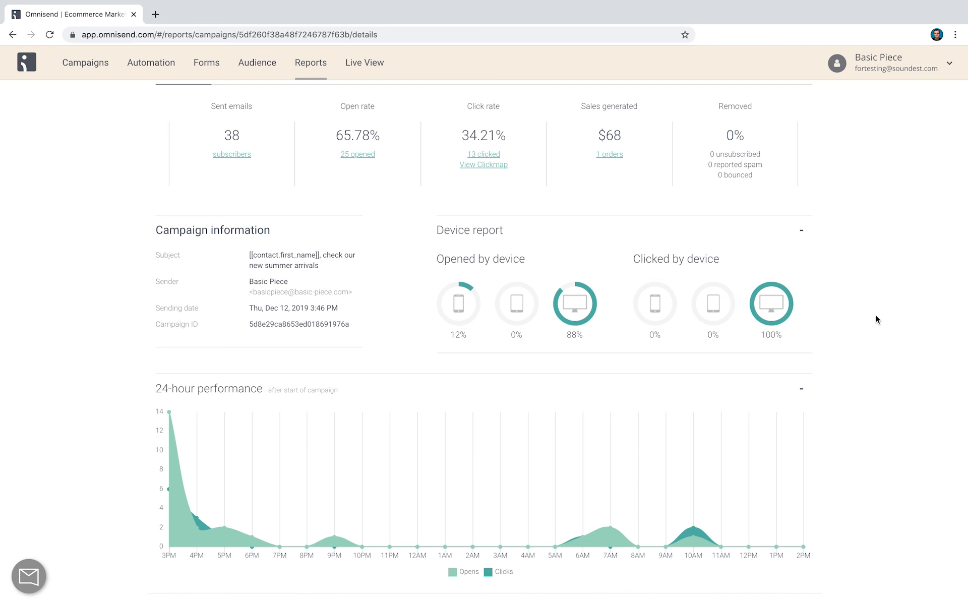
pyautogui.scroll(-1, 875, 319)
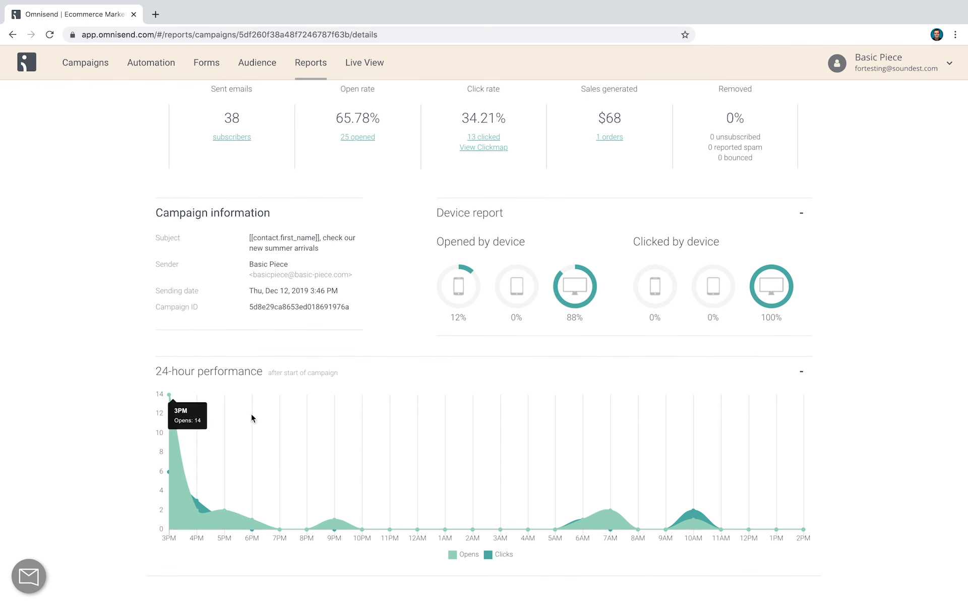
pyautogui.scroll(3, 578, 464)
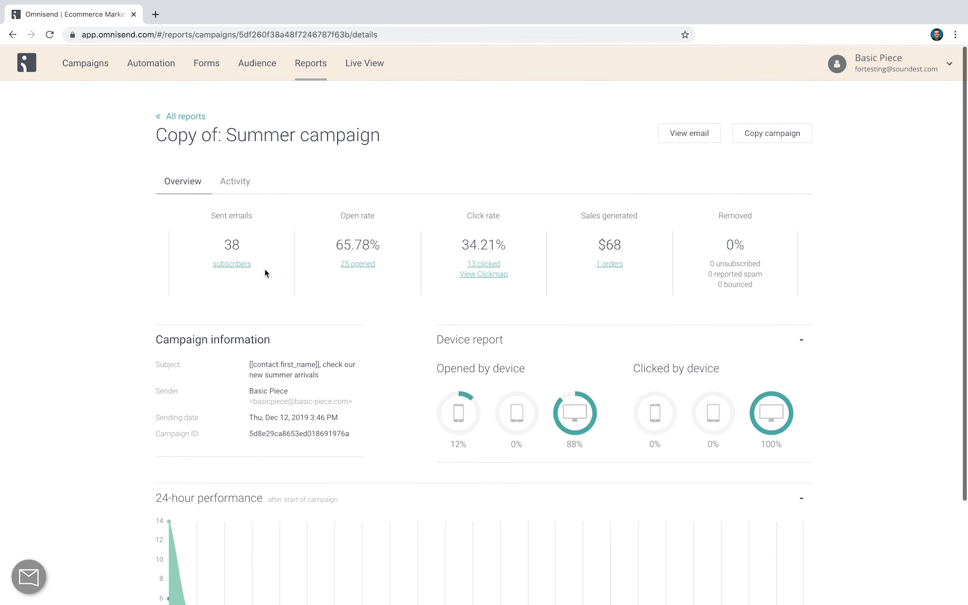
# Open the unnamed contact with email and browser push notifications added Nov 5, 2019, and examine the activity in Session No. 1
pyautogui.click(247, 64)
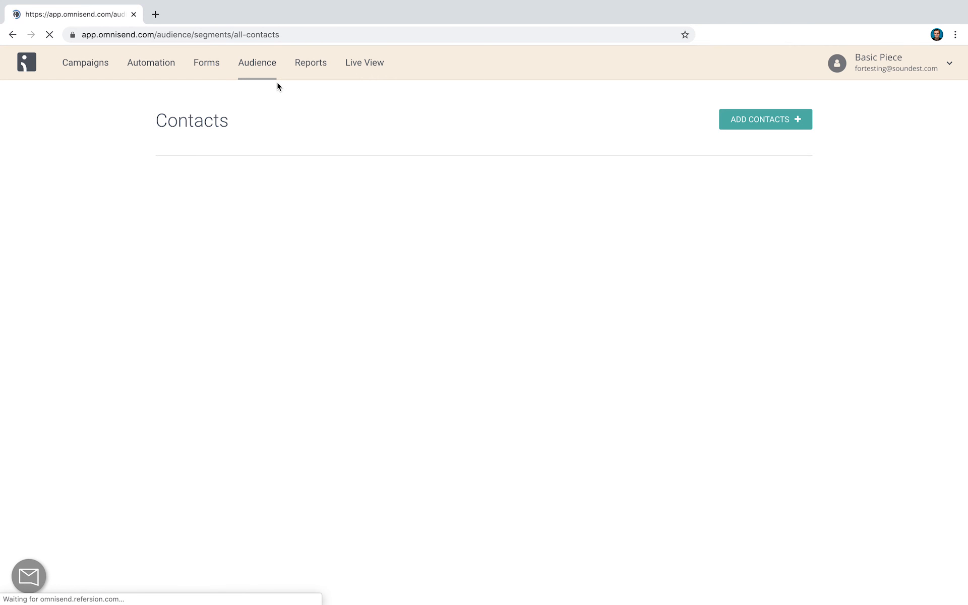
pyautogui.scroll(-2, 83, 301)
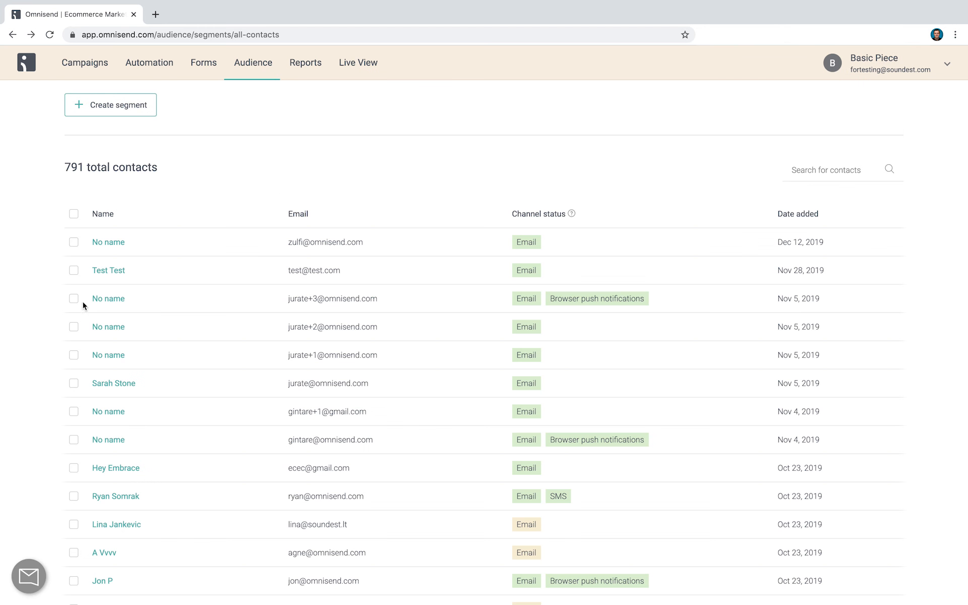
pyautogui.click(105, 299)
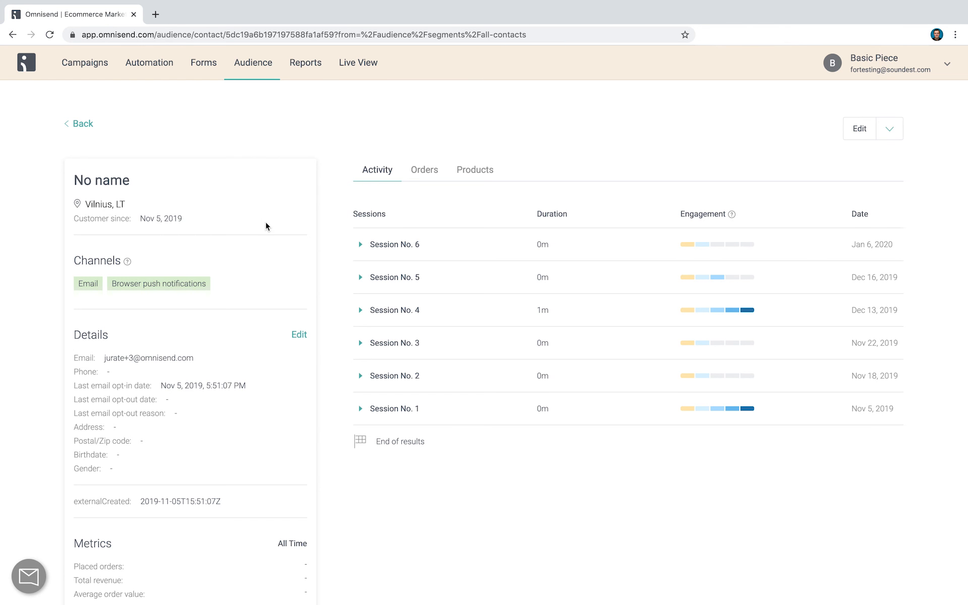
pyautogui.click(361, 409)
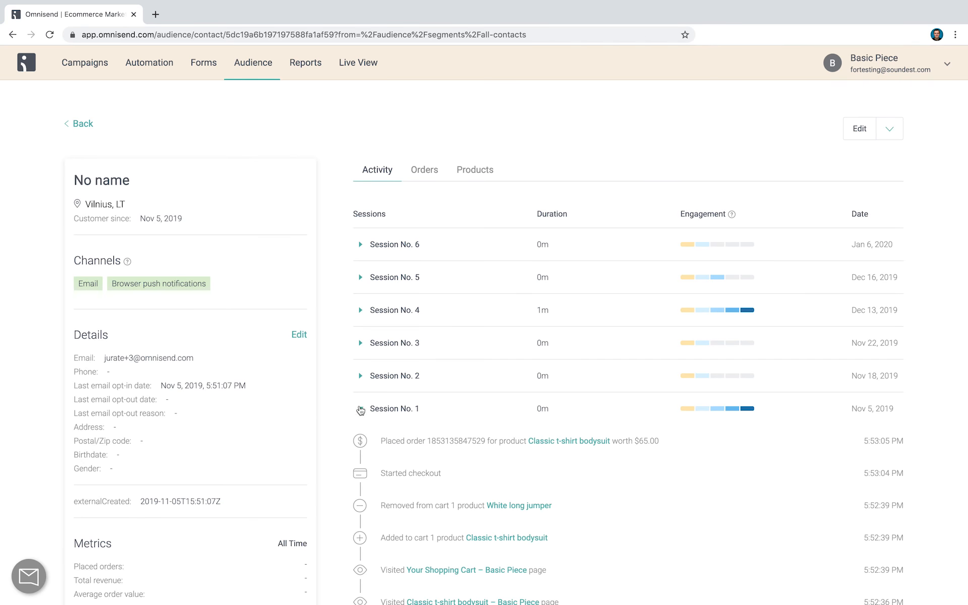
pyautogui.scroll(-2, 367, 412)
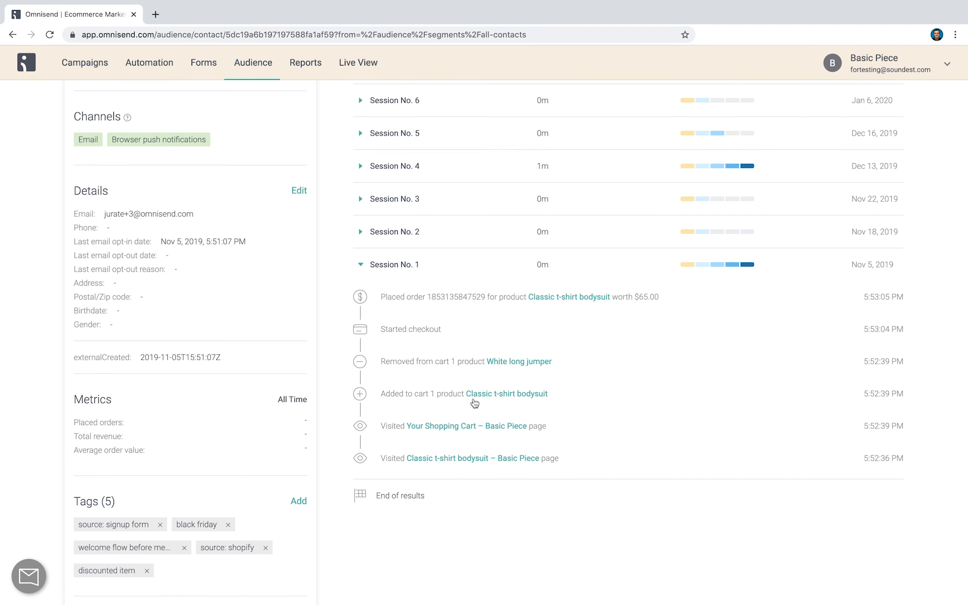
# Examine the contact's product history, along with the details, metrics, tags and segments on the contact's profile
pyautogui.scroll(2, 477, 397)
pyautogui.click(477, 135)
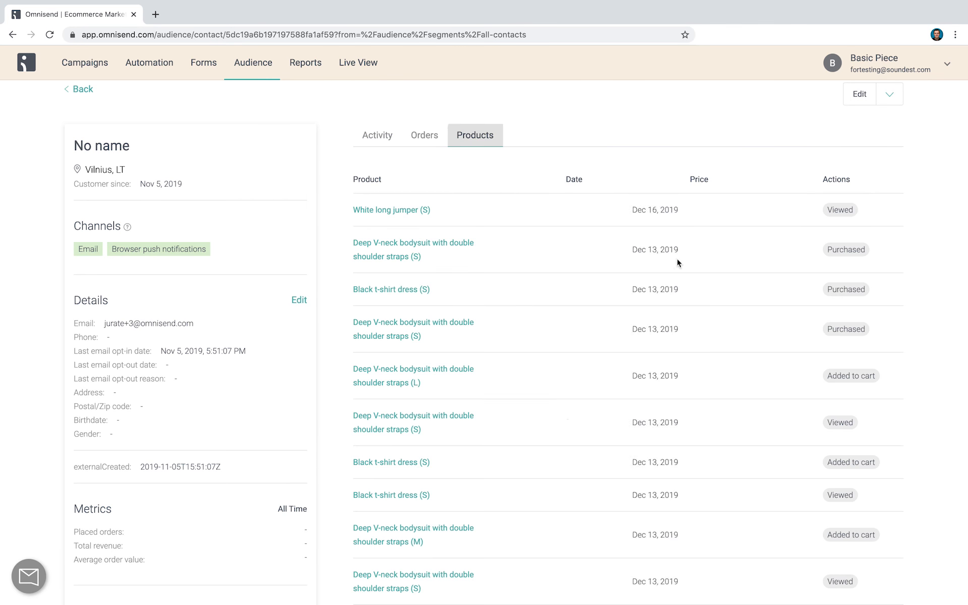
pyautogui.scroll(-4, 611, 434)
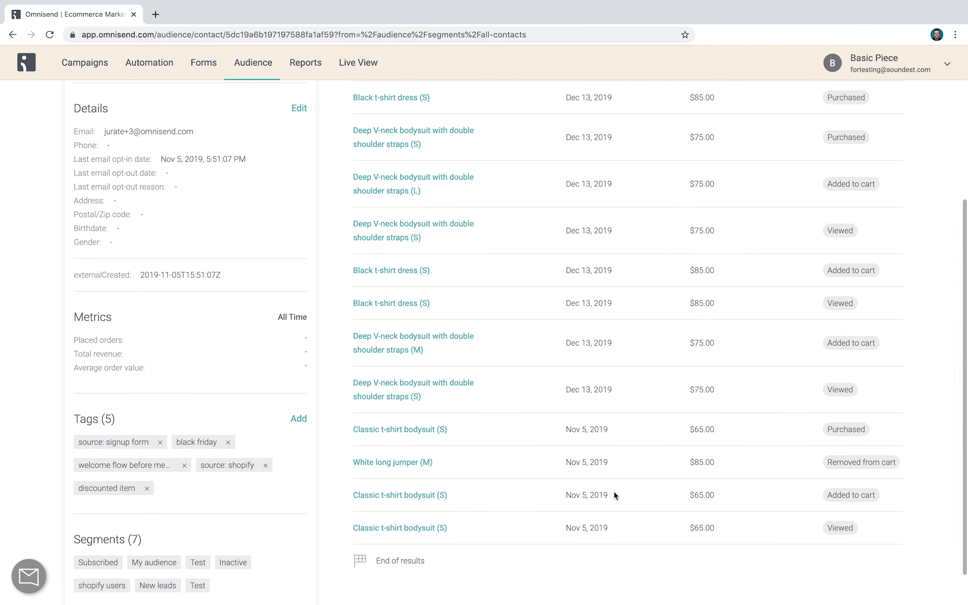
pyautogui.scroll(5, 639, 374)
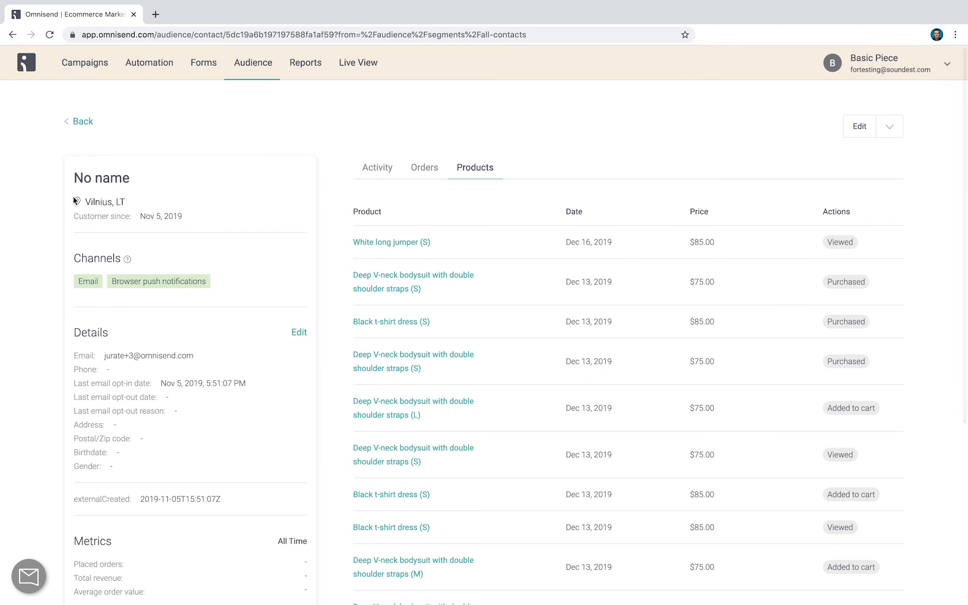
pyautogui.scroll(-2, 211, 265)
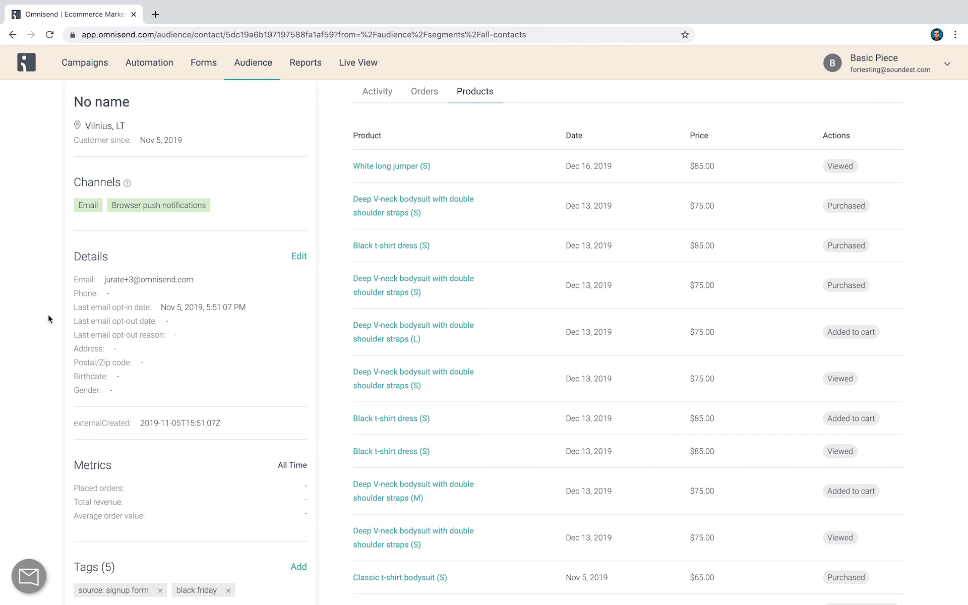
pyautogui.scroll(-3, 197, 302)
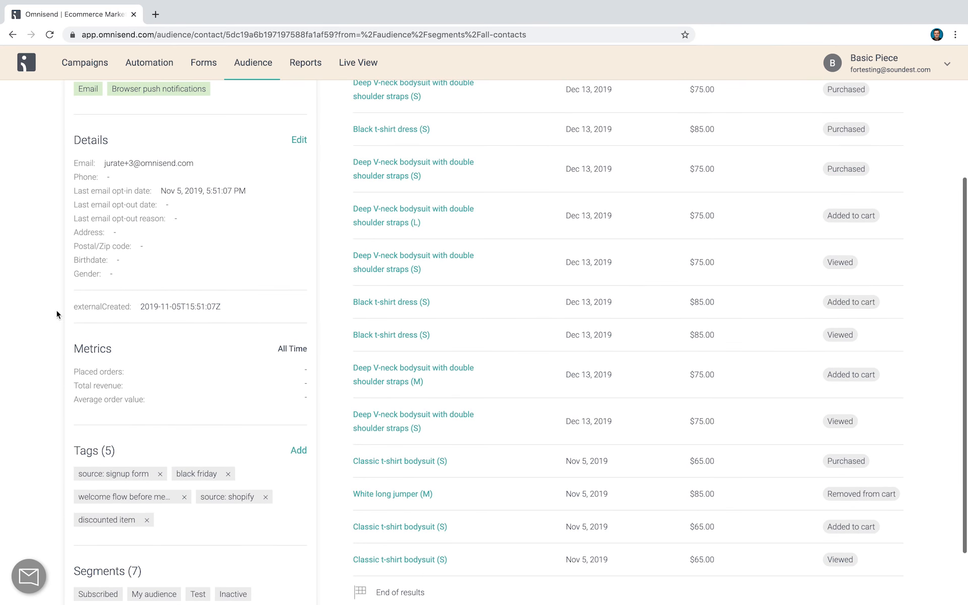
pyautogui.scroll(-2, 151, 365)
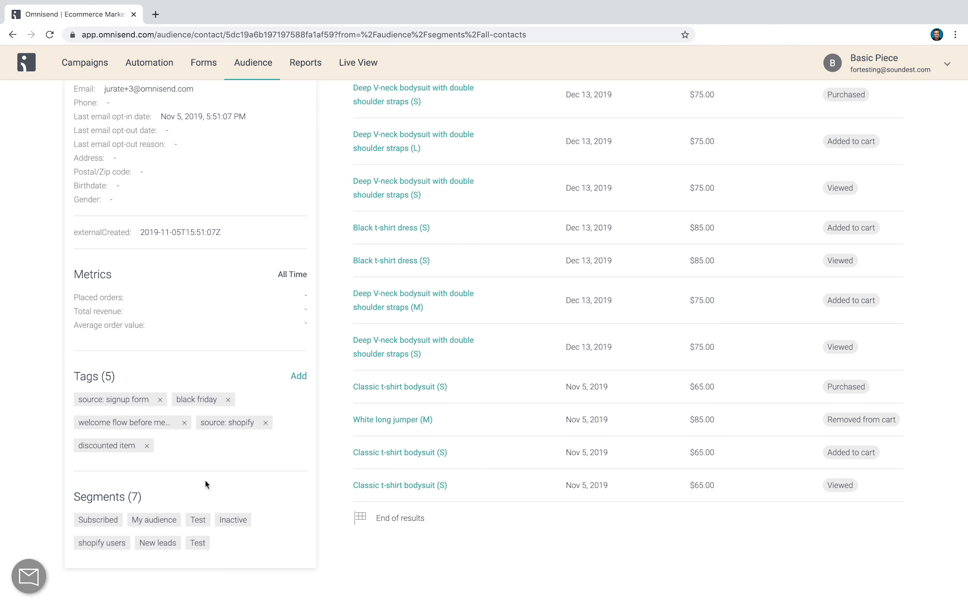
pyautogui.scroll(5, 208, 478)
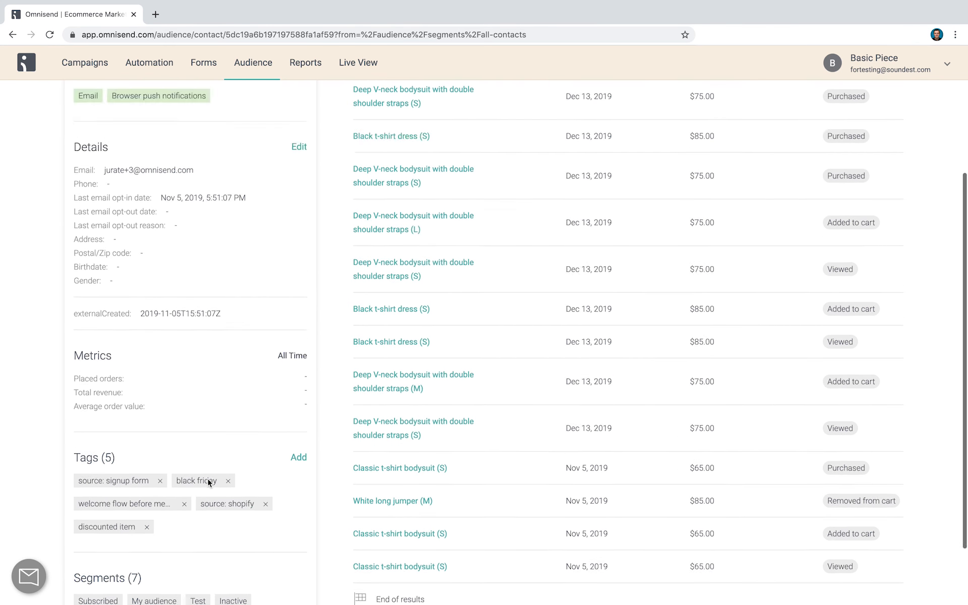